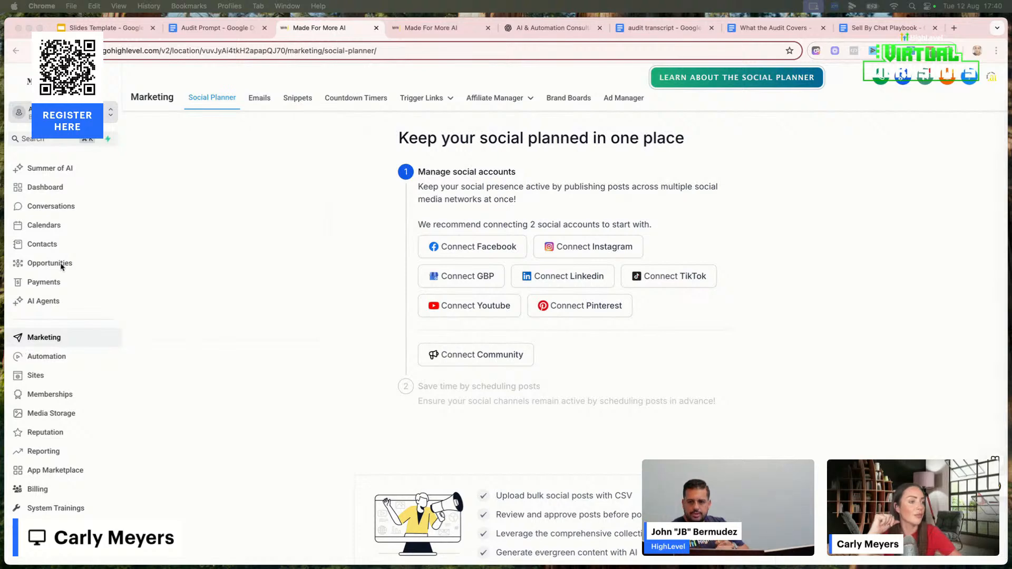
Open the "1. New Lead → Update Opportunity" automation workflow and inspect its Add Tag action
left_click(38, 357)
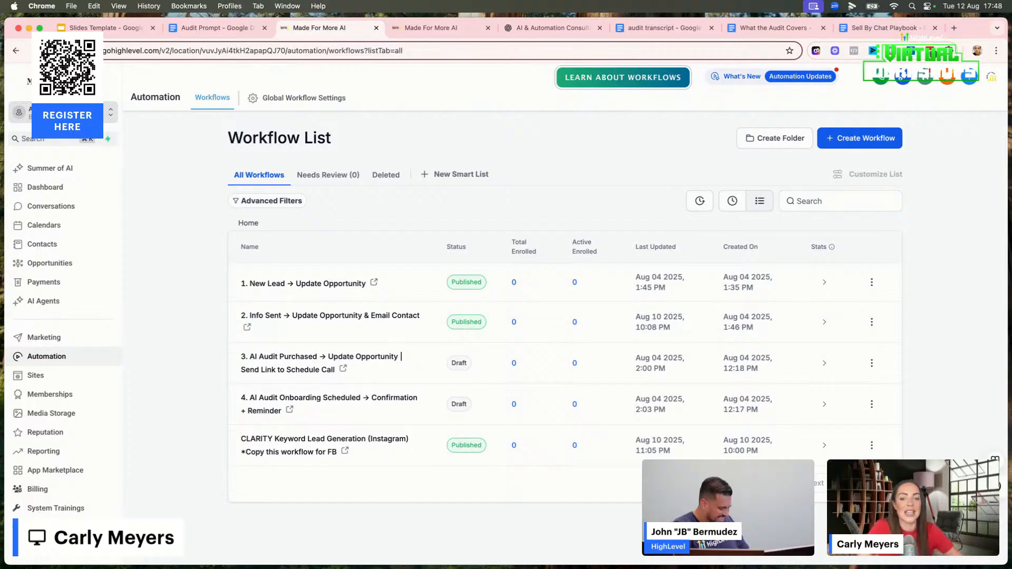
left_click(274, 287)
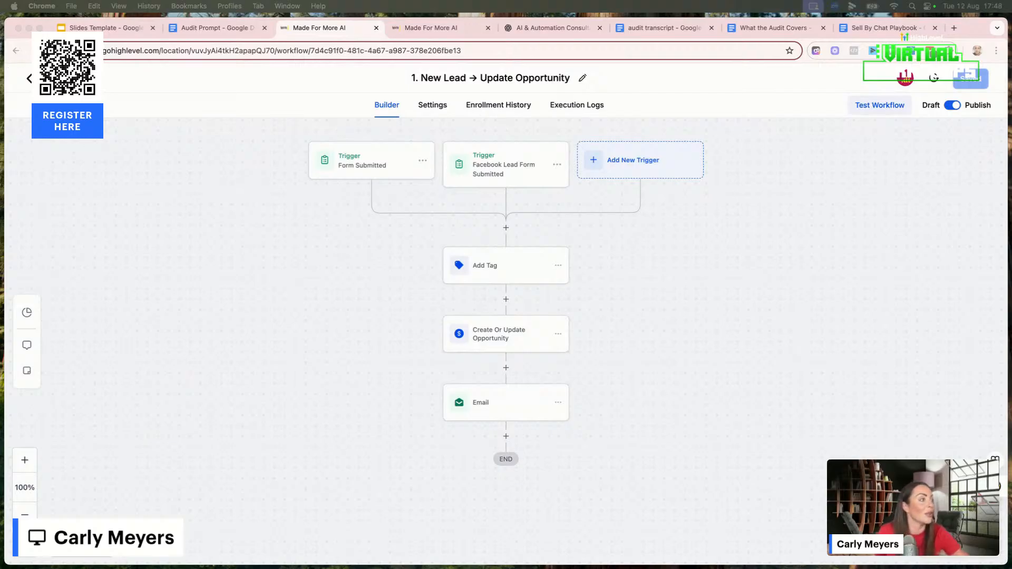
left_click(502, 263)
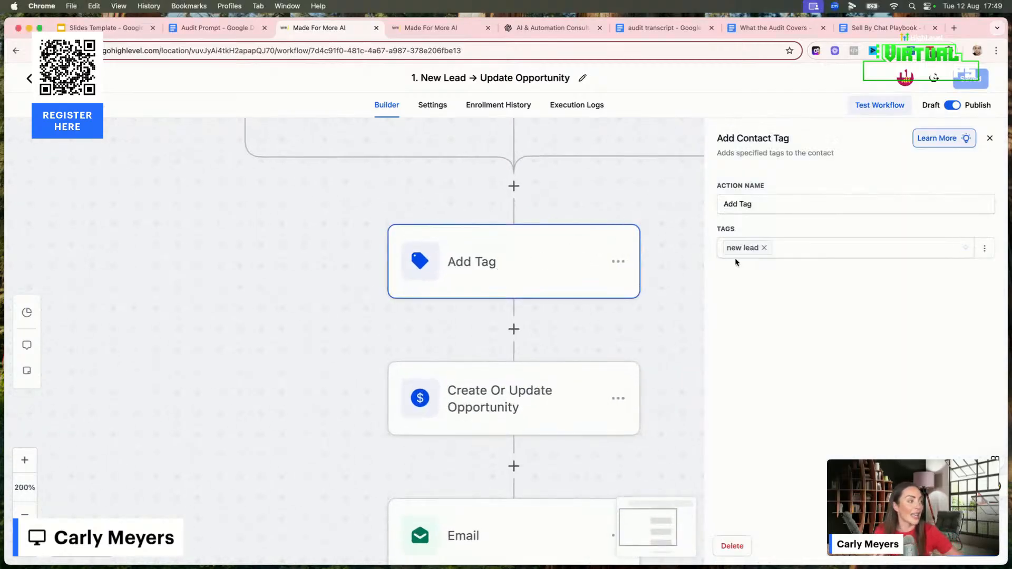
Set the Create Or Update Opportunity action's pipeline to AI & Automation Audit and its stage to New Lead (Keyword DM sent)
left_click(515, 393)
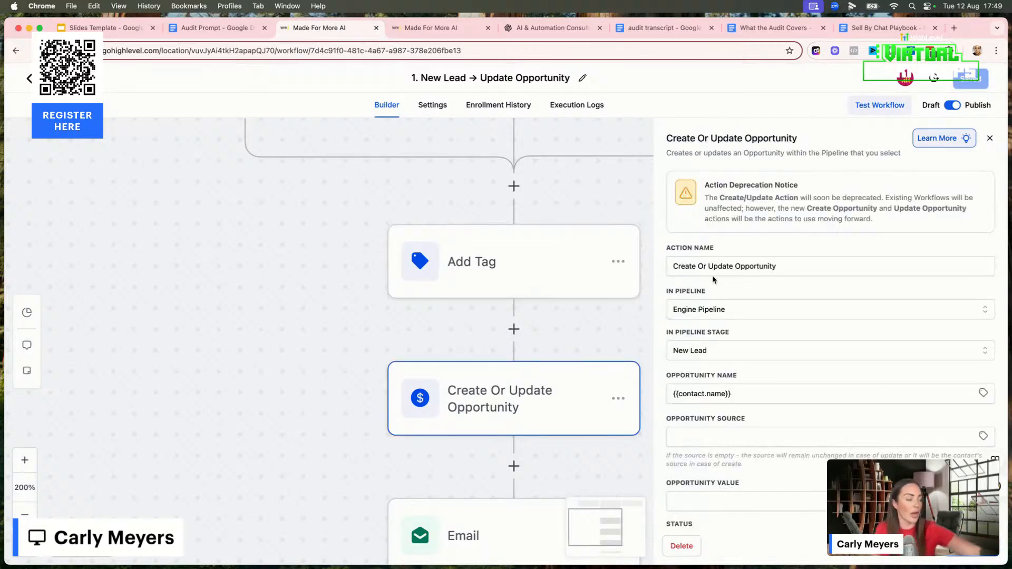
left_click(731, 311)
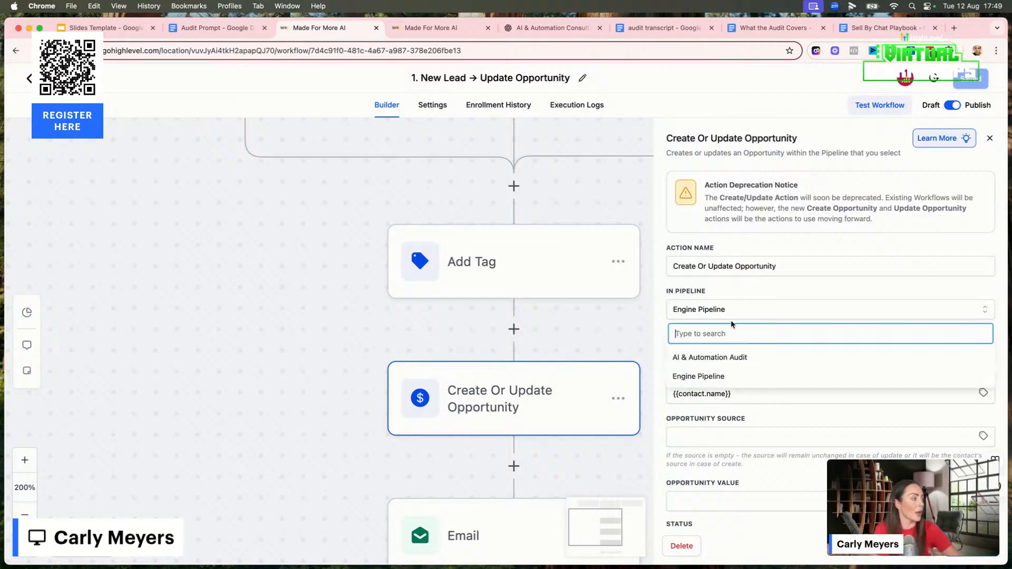
left_click(724, 358)
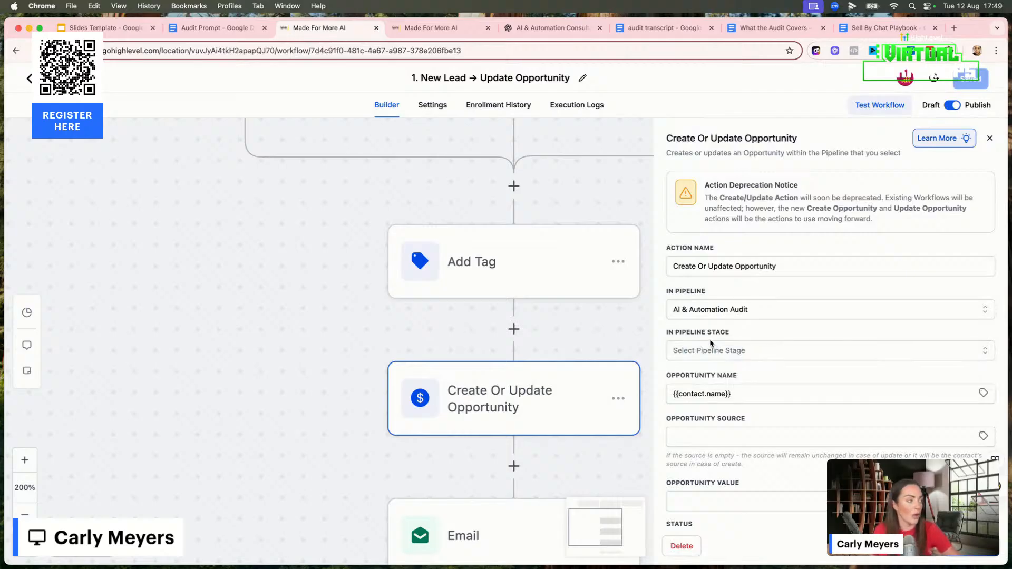
left_click(693, 354)
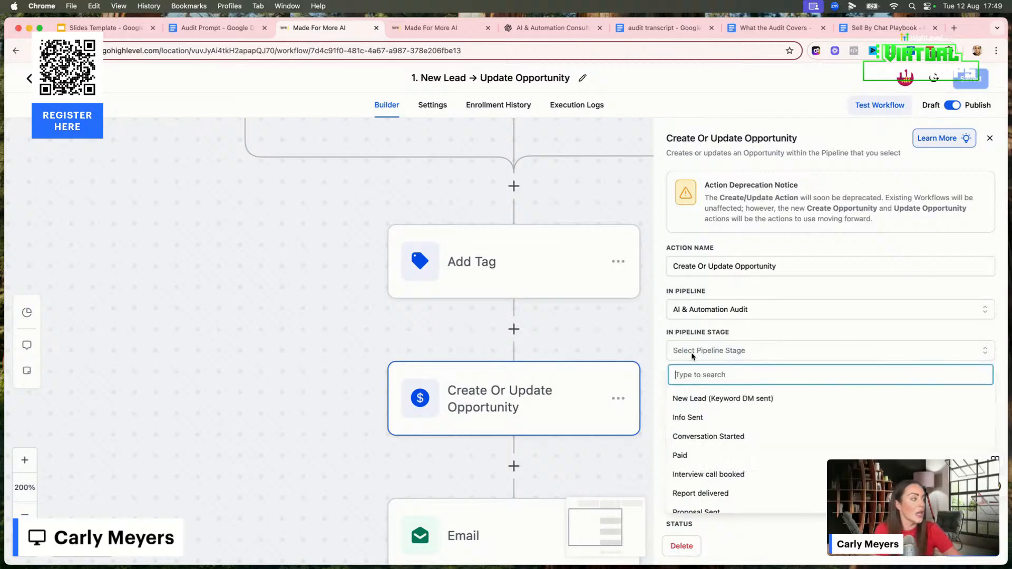
left_click(692, 398)
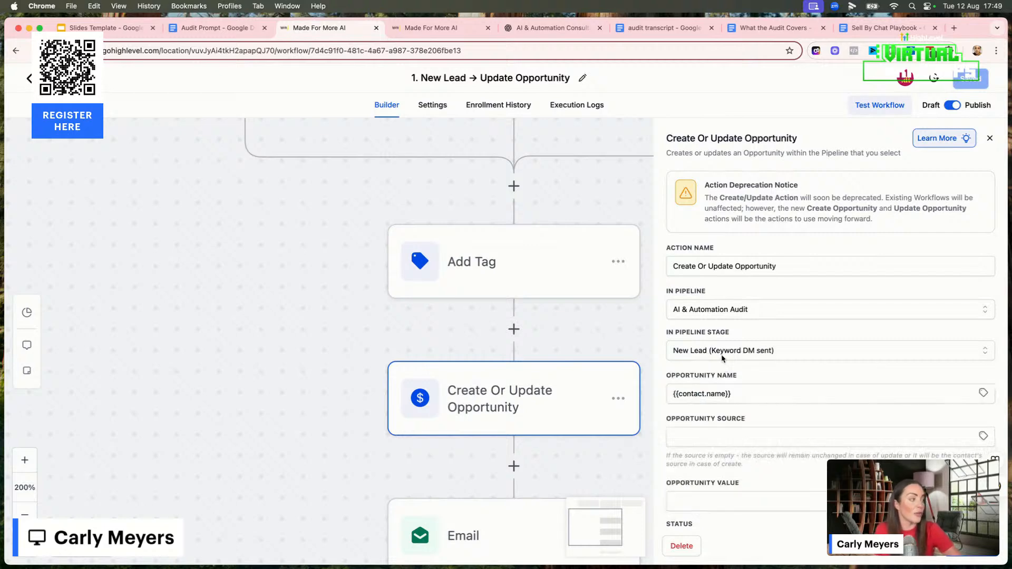
Keep the opportunity status as open, set the opportunity value to 5000, and save the action
scroll(409, 258, "up", 5)
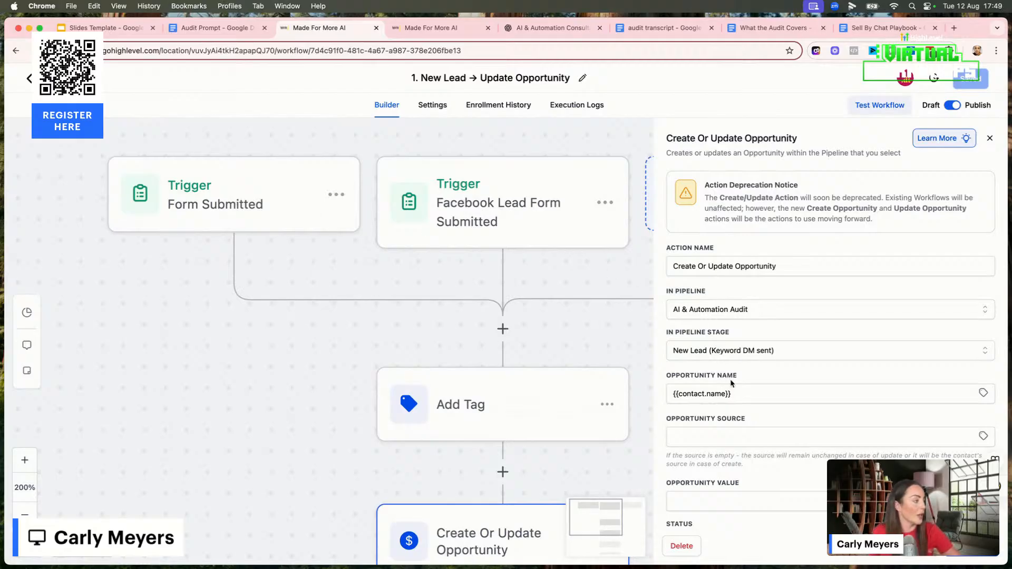
scroll(736, 386, "down", 2)
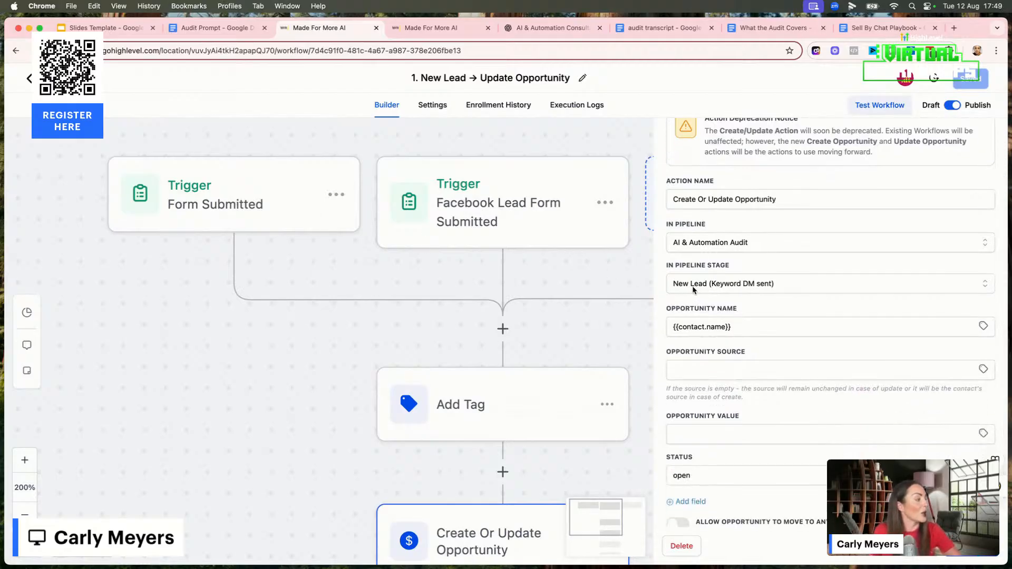
left_click(687, 373)
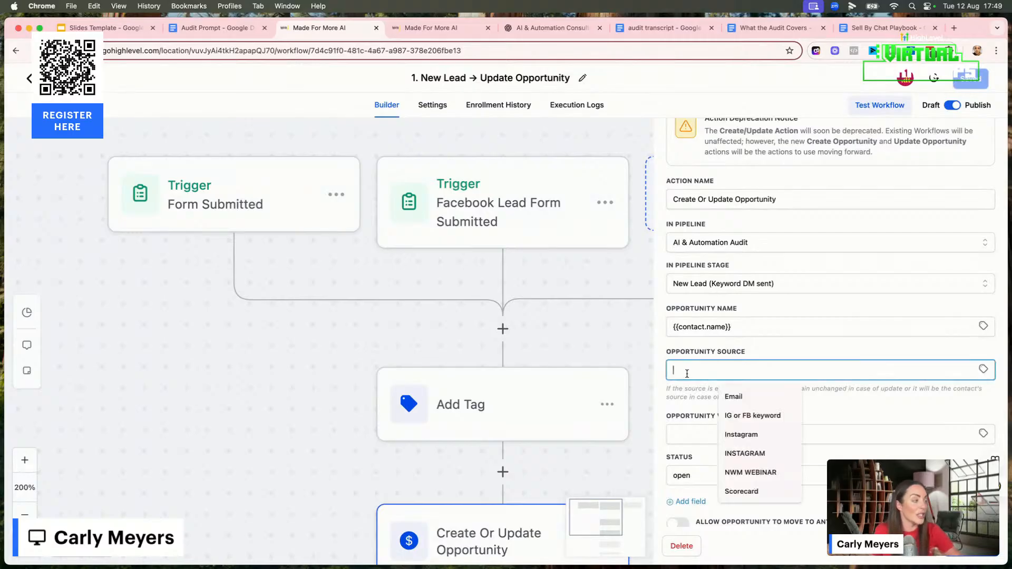
left_click(783, 355)
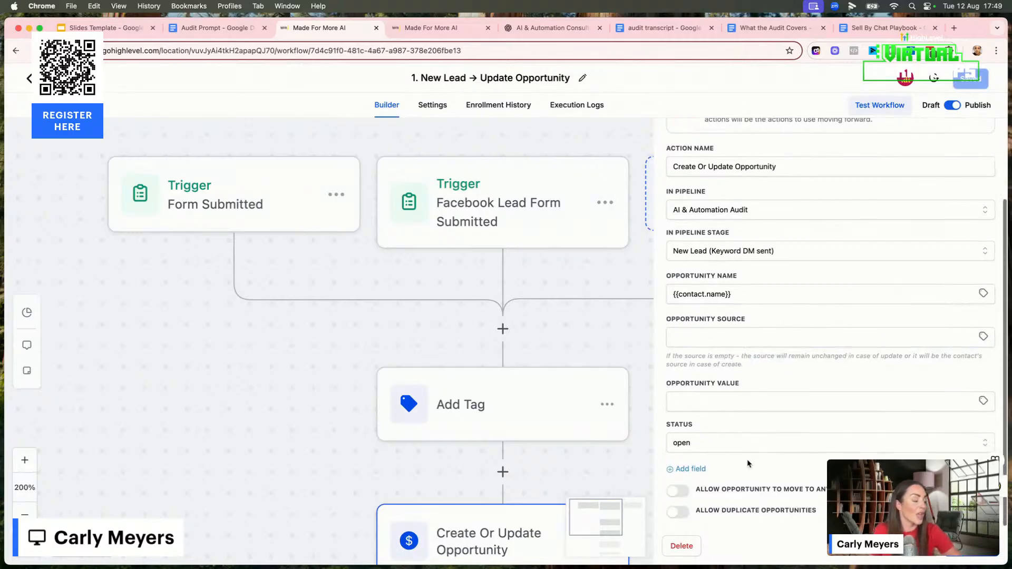
scroll(749, 461, "down", 1)
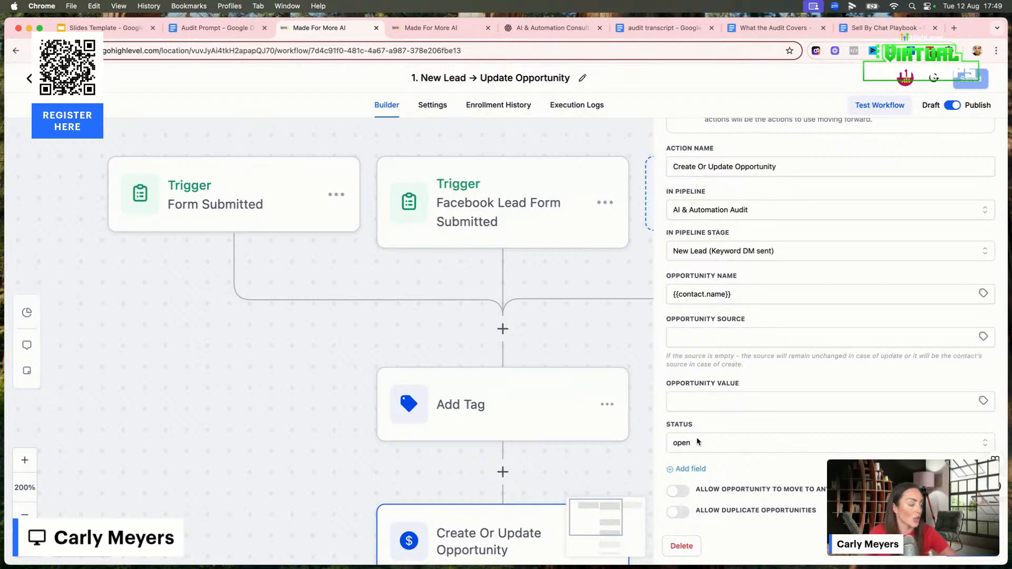
left_click(694, 447)
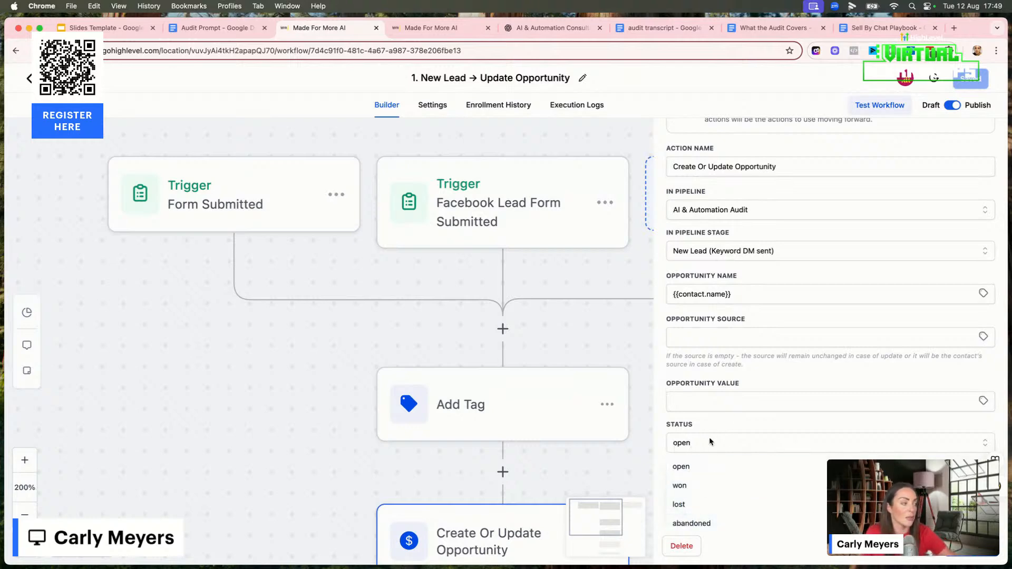
left_click(692, 467)
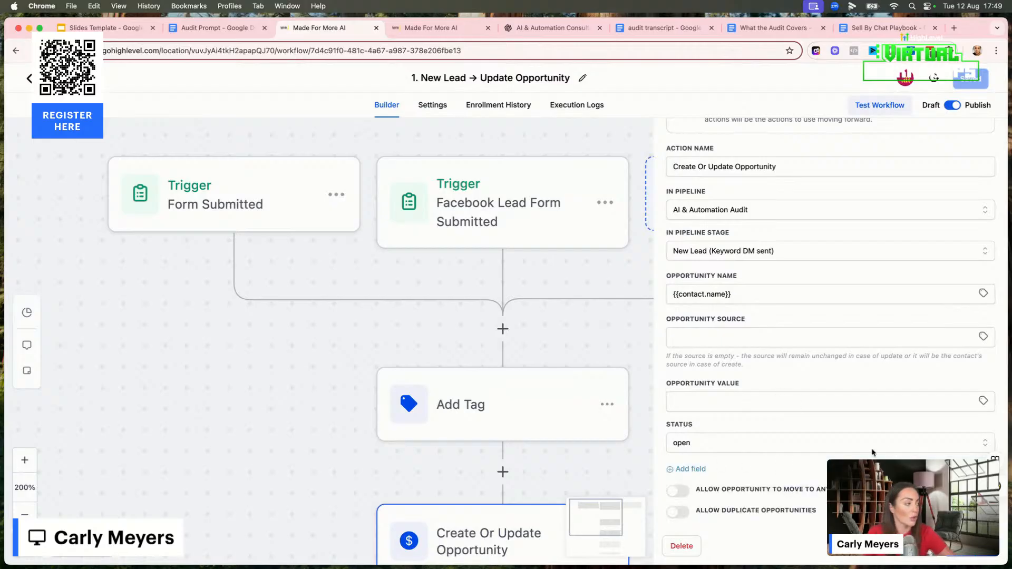
left_click(688, 403)
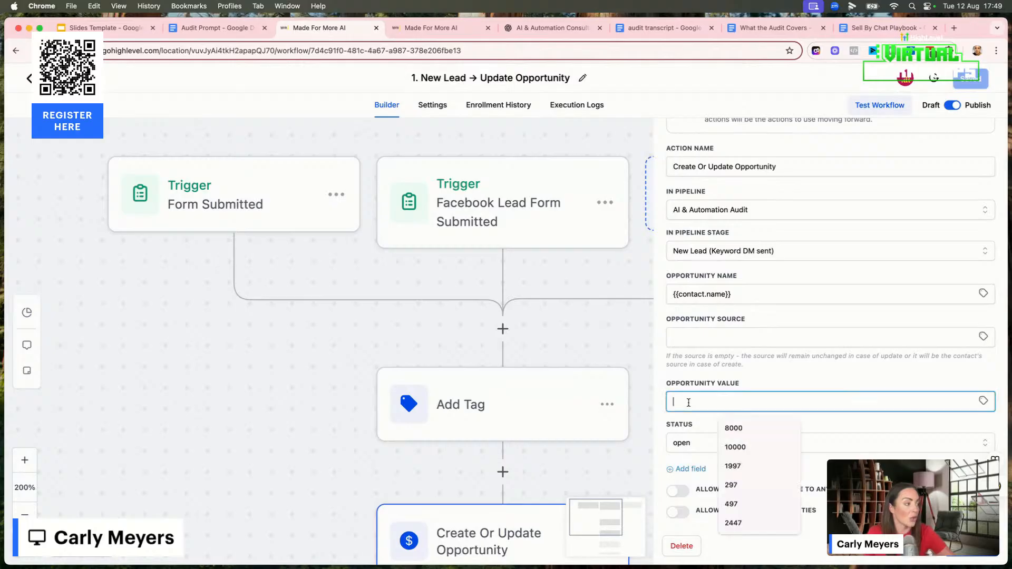
type("5000")
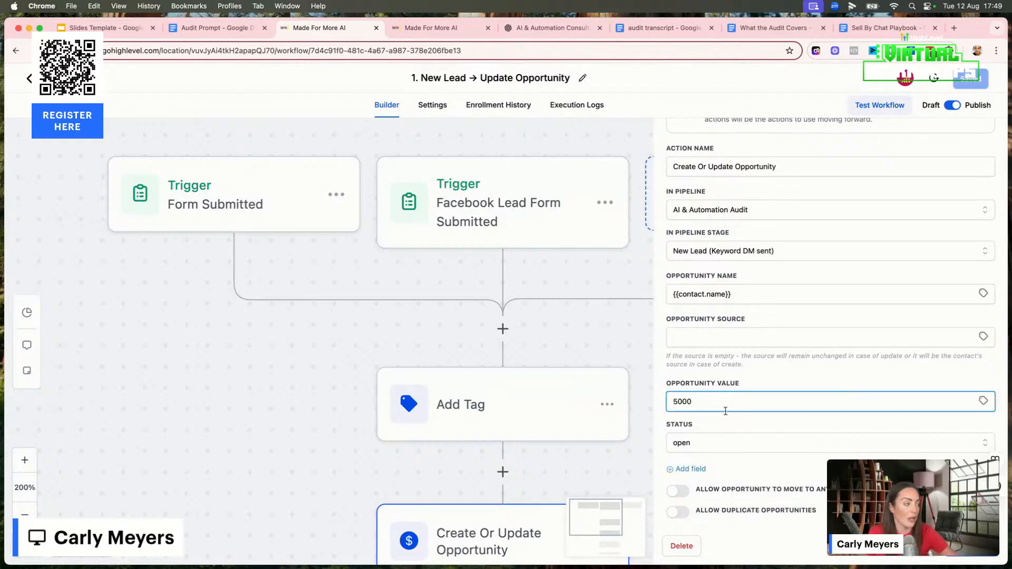
left_click(949, 554)
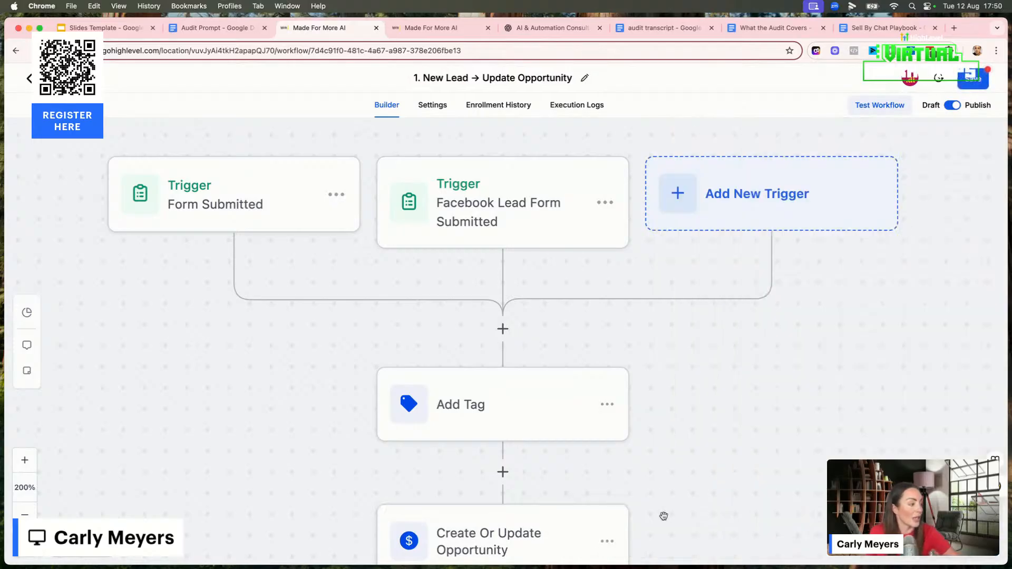
Review the Email action's subject and message, and leave the workflow without saving its changes
scroll(662, 517, "down", 3)
left_click(517, 508)
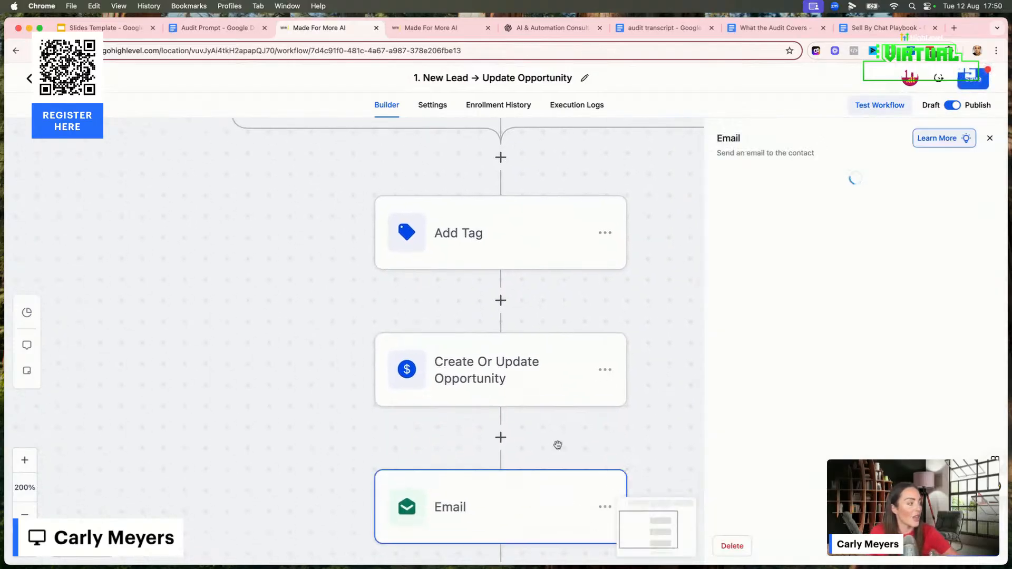
scroll(788, 417, "down", 3)
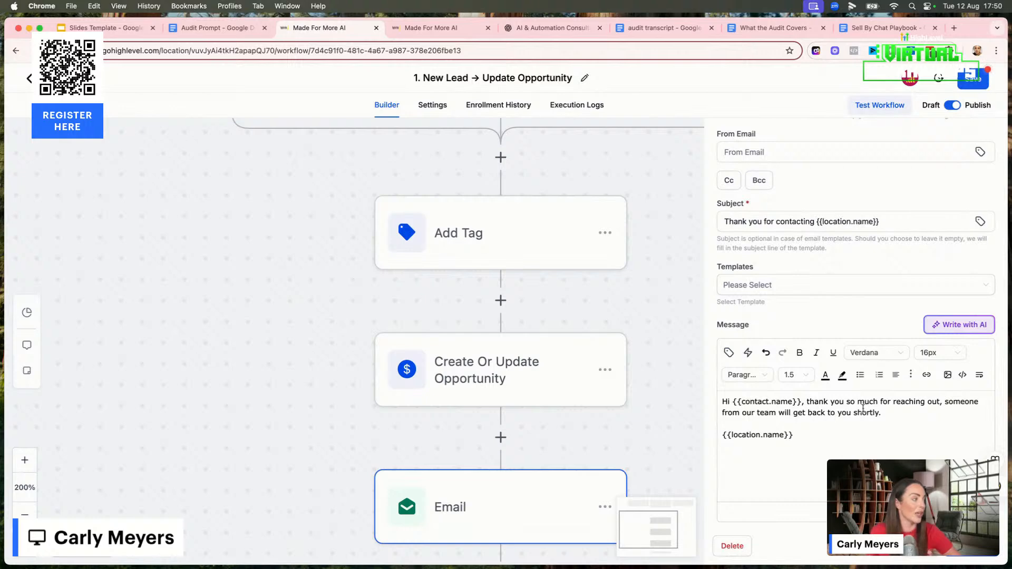
left_click(47, 78)
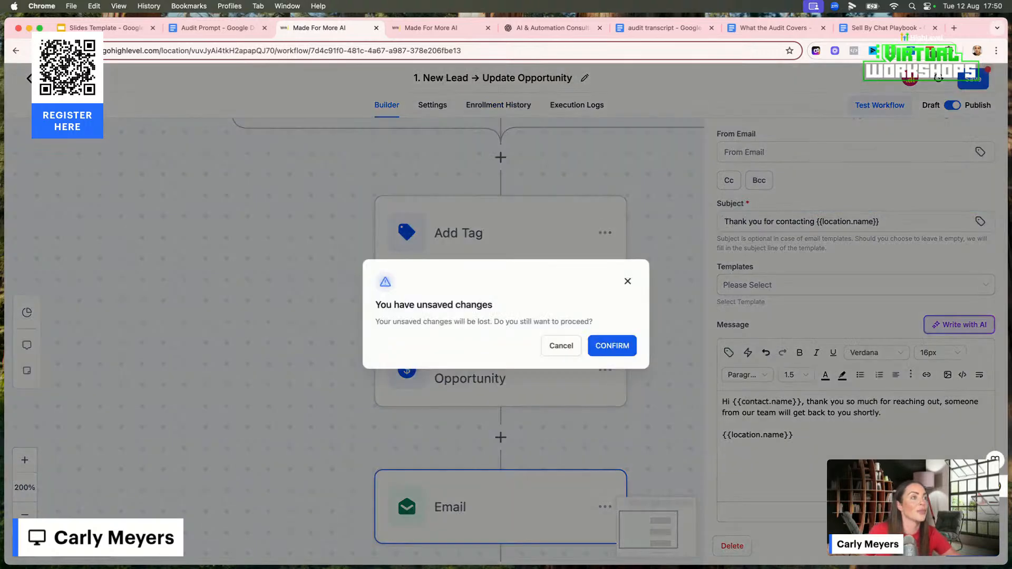
left_click(617, 349)
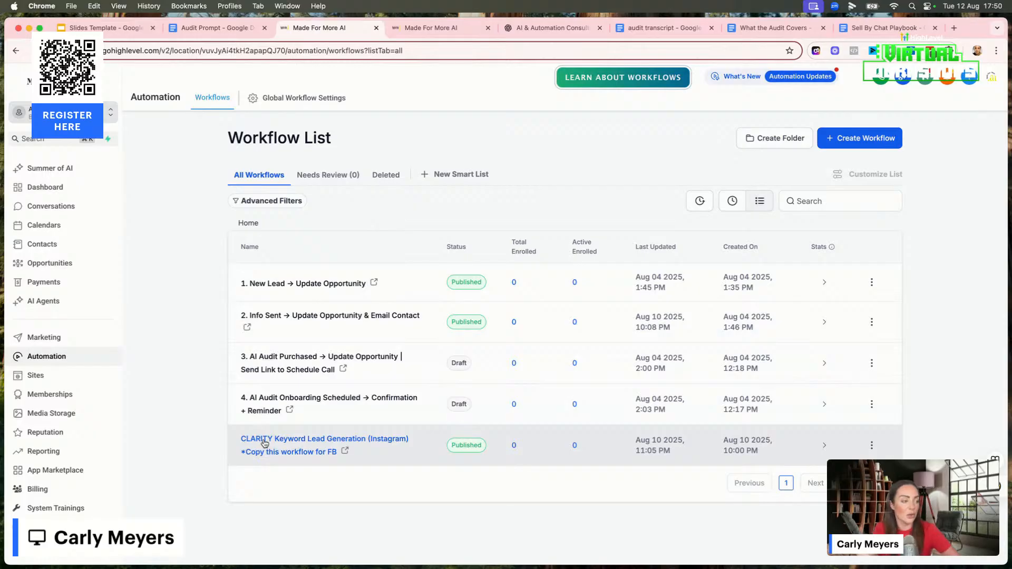
Open the CLARITY Keyword Lead Generation (Instagram) workflow and check the IG DM trigger's reply channel and exact match phrase, saving the trigger
left_click(265, 442)
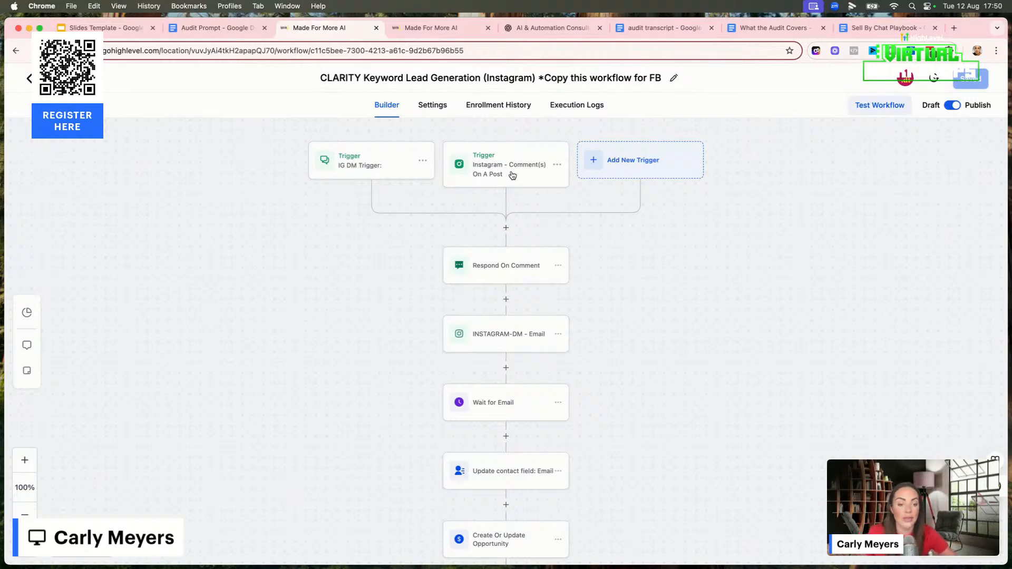
left_click(351, 166)
left_click(815, 337)
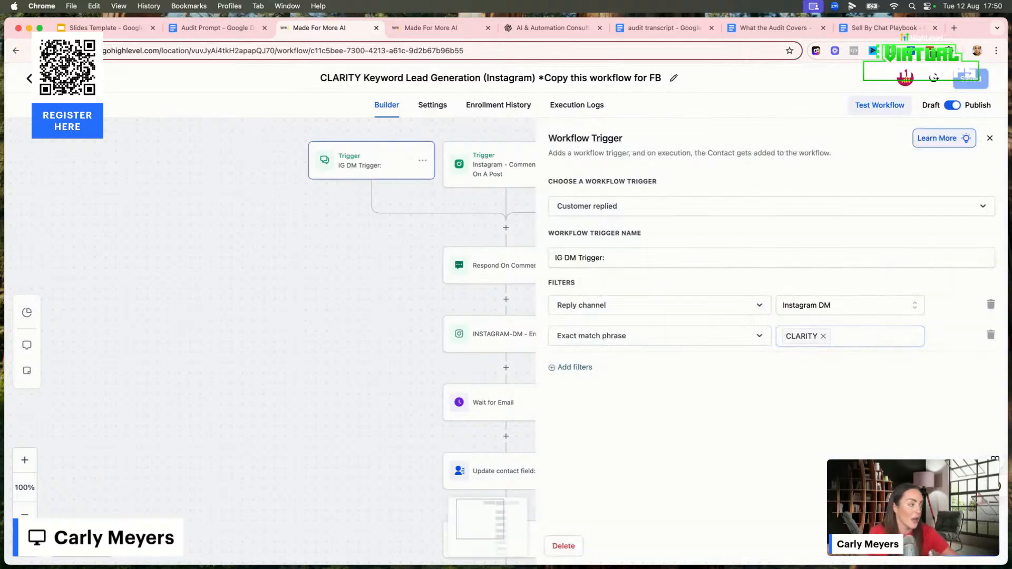
left_click(966, 546)
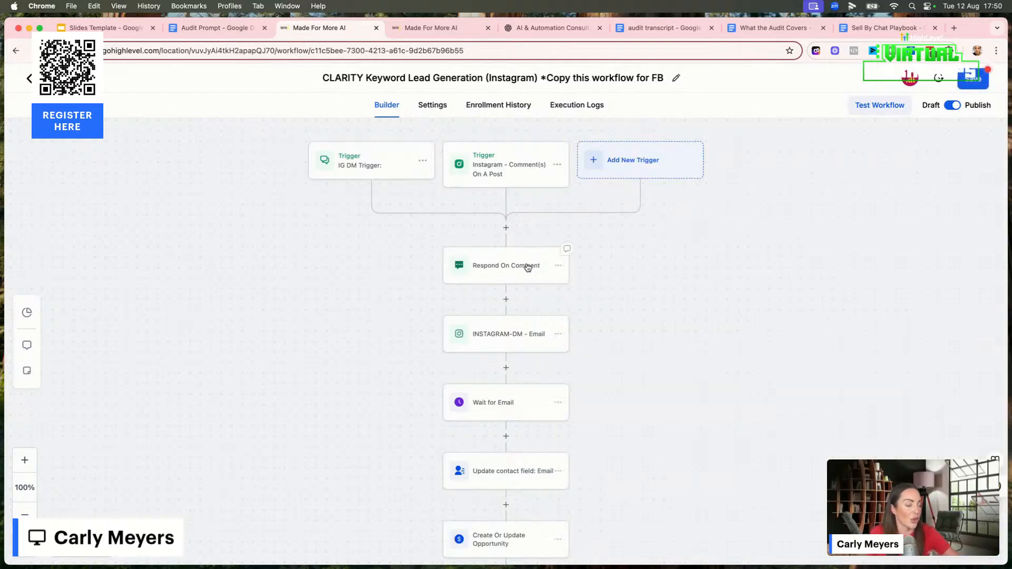
Review the automatic replies in Respond On Comment and the message in the INSTAGRAM-DM - Email action
left_click(494, 271)
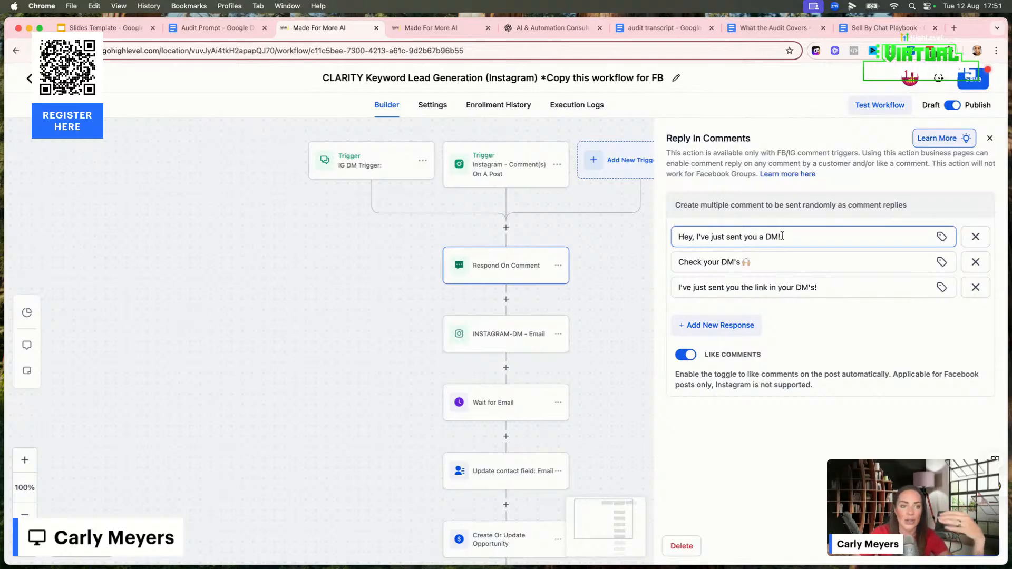
left_click(844, 404)
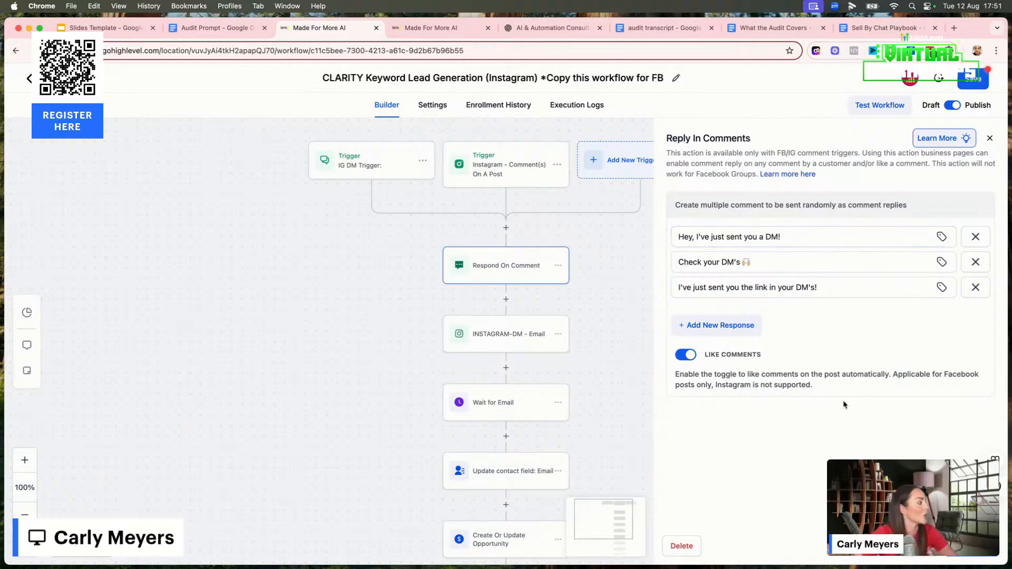
left_click(969, 546)
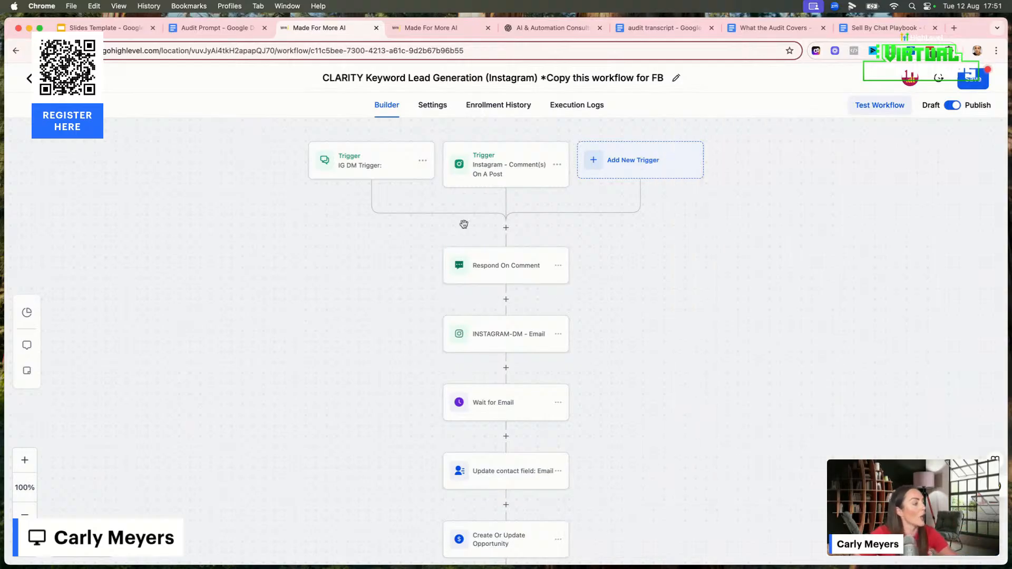
left_click(481, 330)
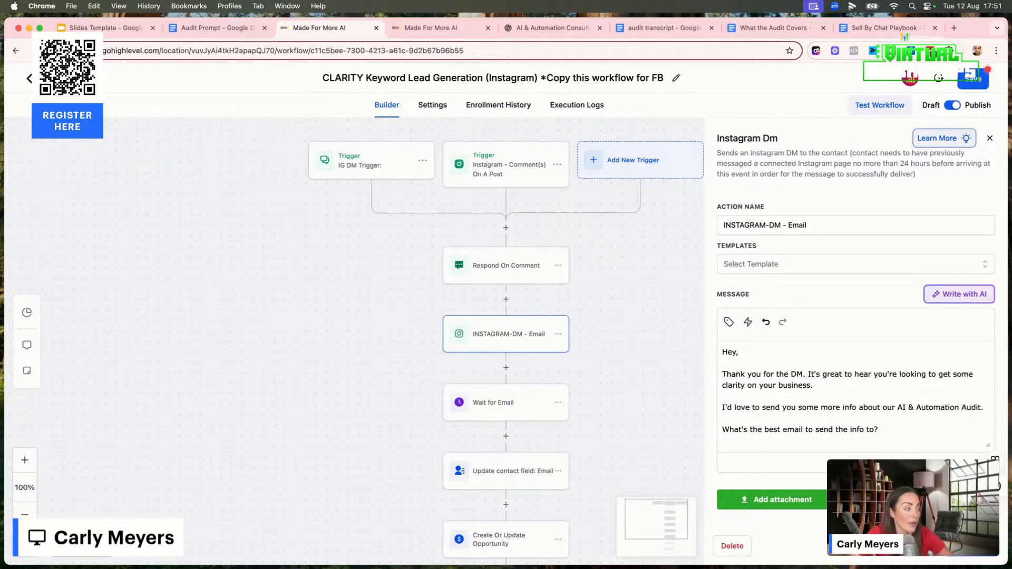
left_click(684, 443)
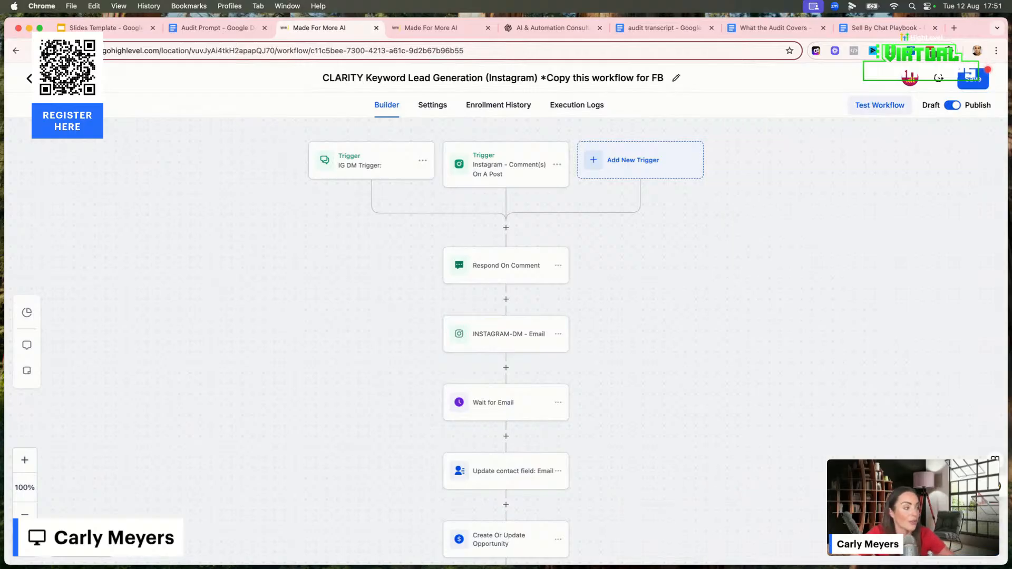
Check the Wait for Email condition and the field mapping in the Update contact field: Email action
left_click(524, 407)
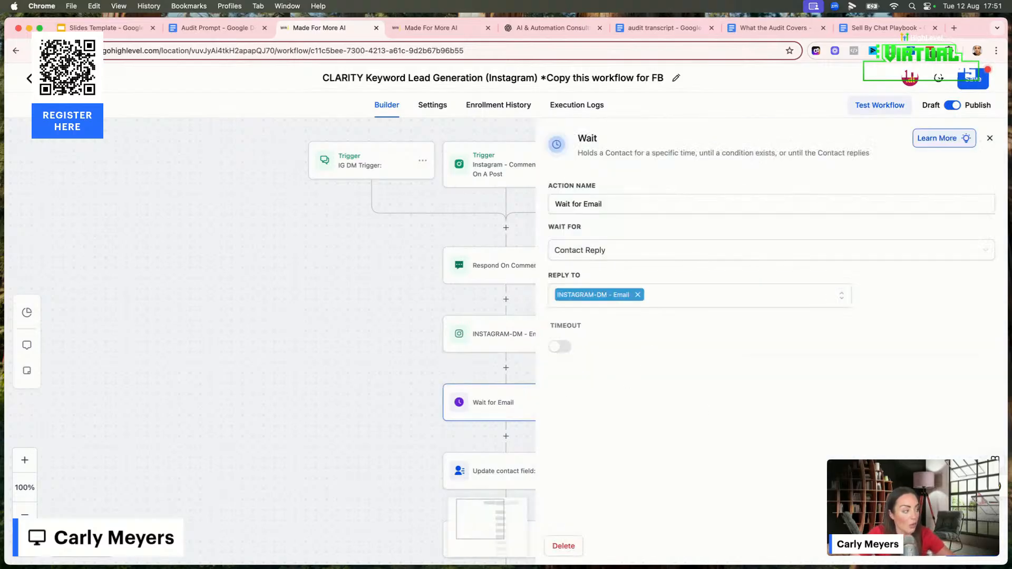
left_click(918, 546)
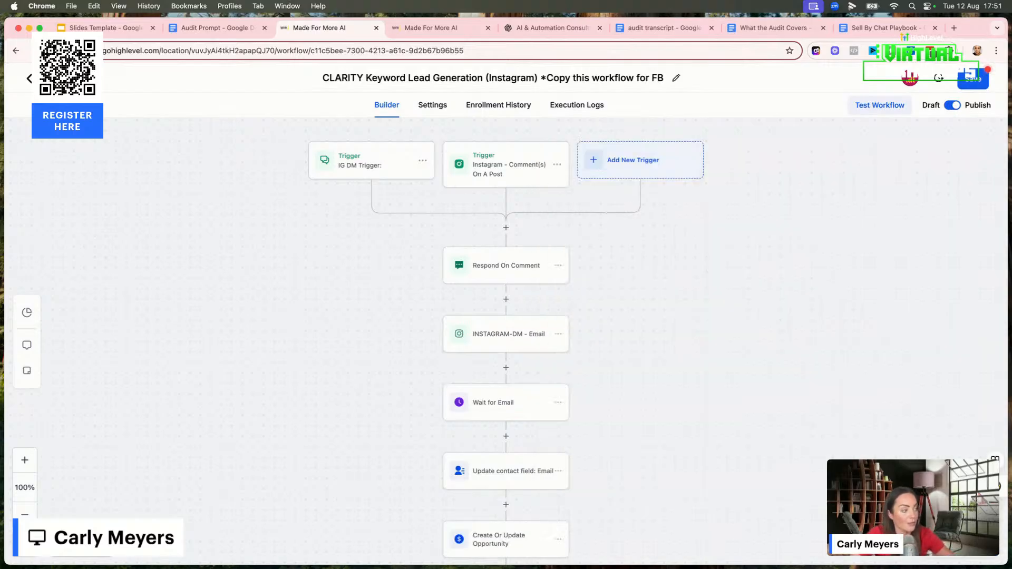
left_click(516, 476)
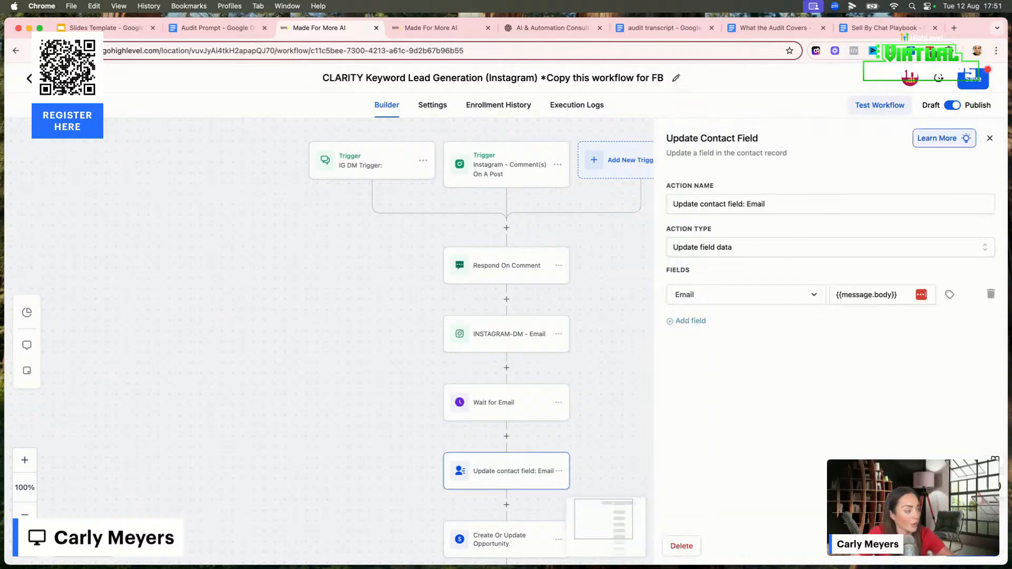
left_click(918, 546)
Open the Instagram workflow's Create Or Update Opportunity action to check its pipeline, stage and opportunity source
scroll(678, 514, "down", 3)
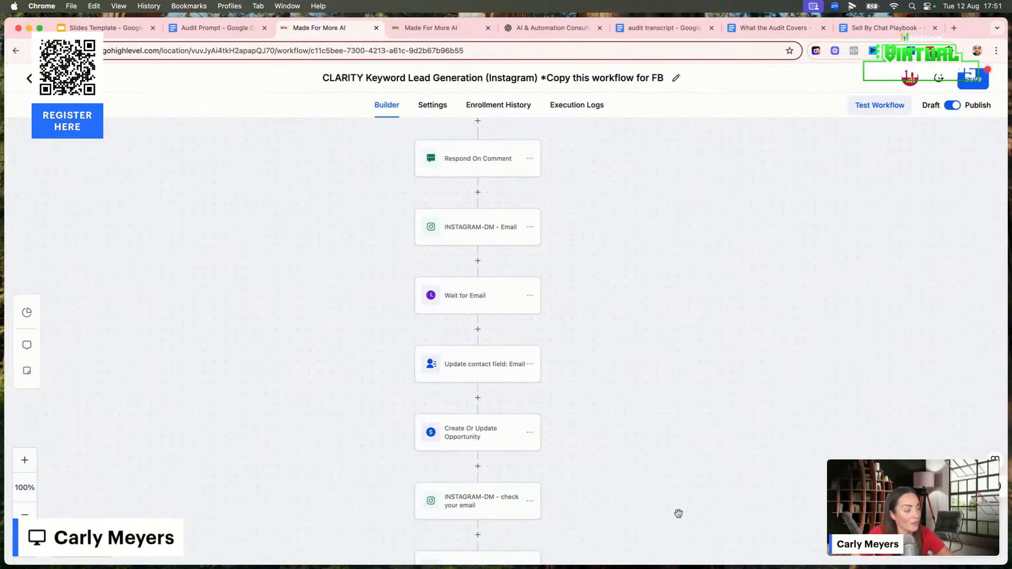
scroll(678, 514, "down", 2)
left_click(472, 384)
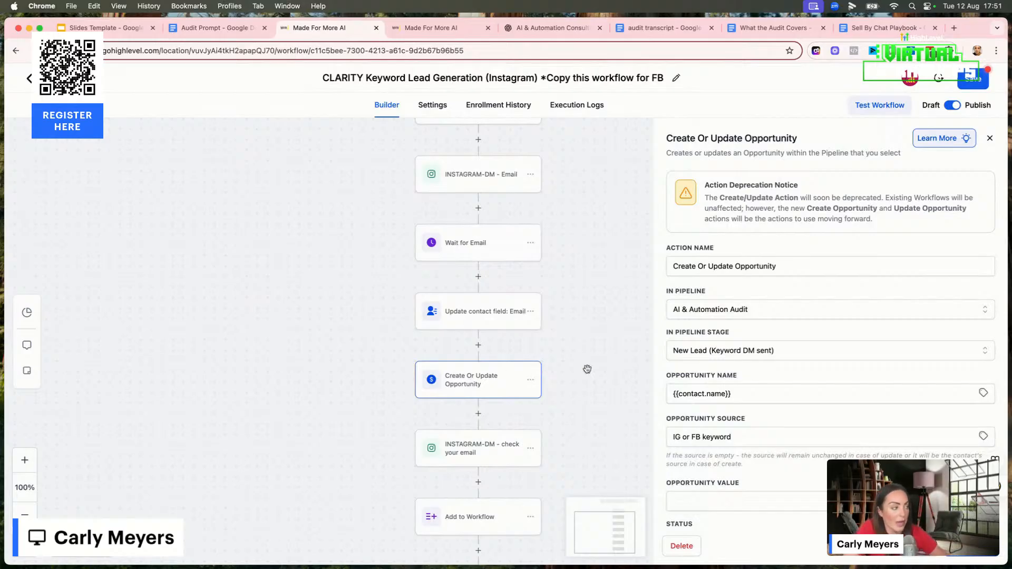
Check the follow-up message in the INSTAGRAM-DM - check your email action and the target workflow in the Add to Workflow action
left_click(581, 491)
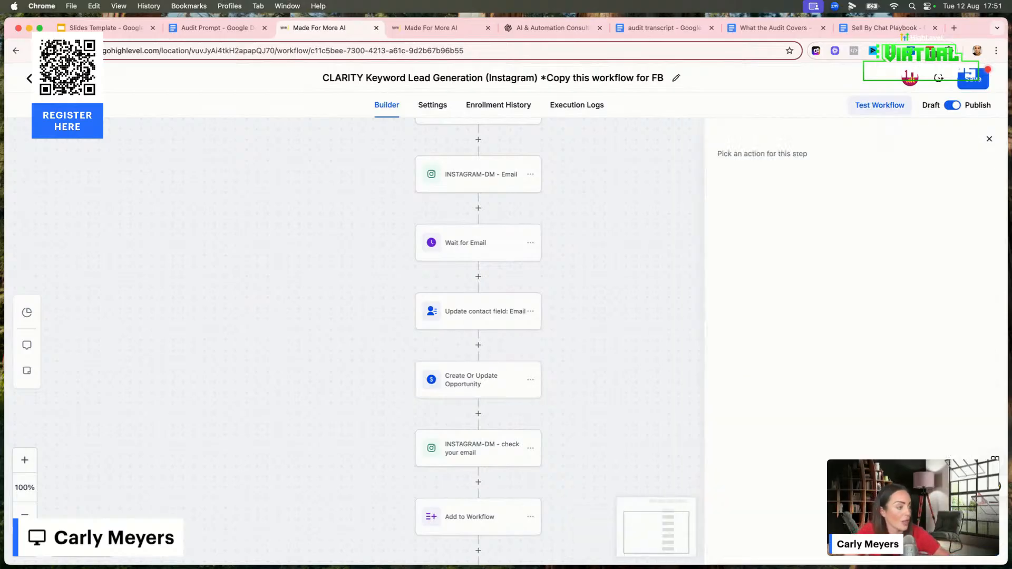
left_click(476, 447)
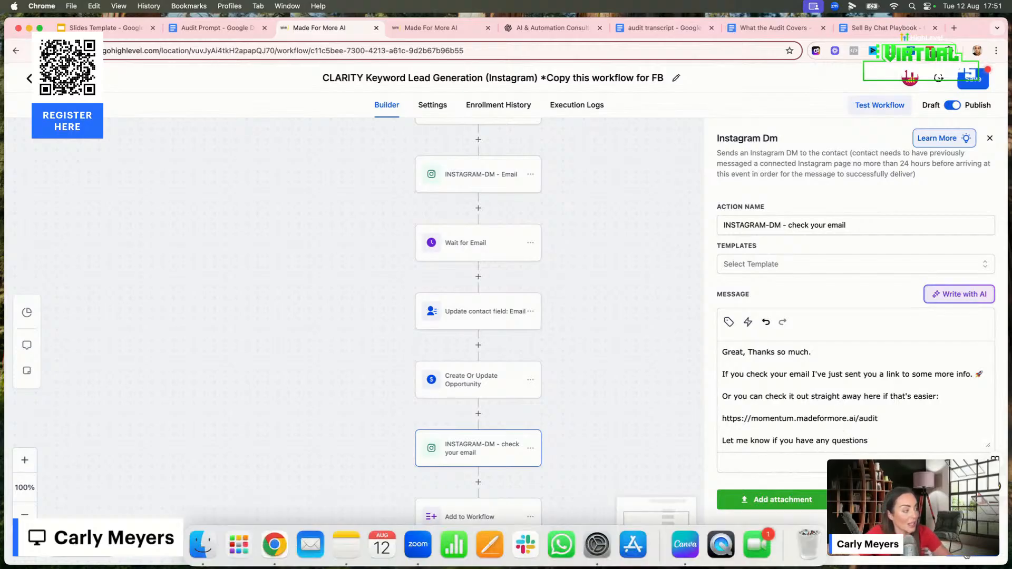
left_click(970, 547)
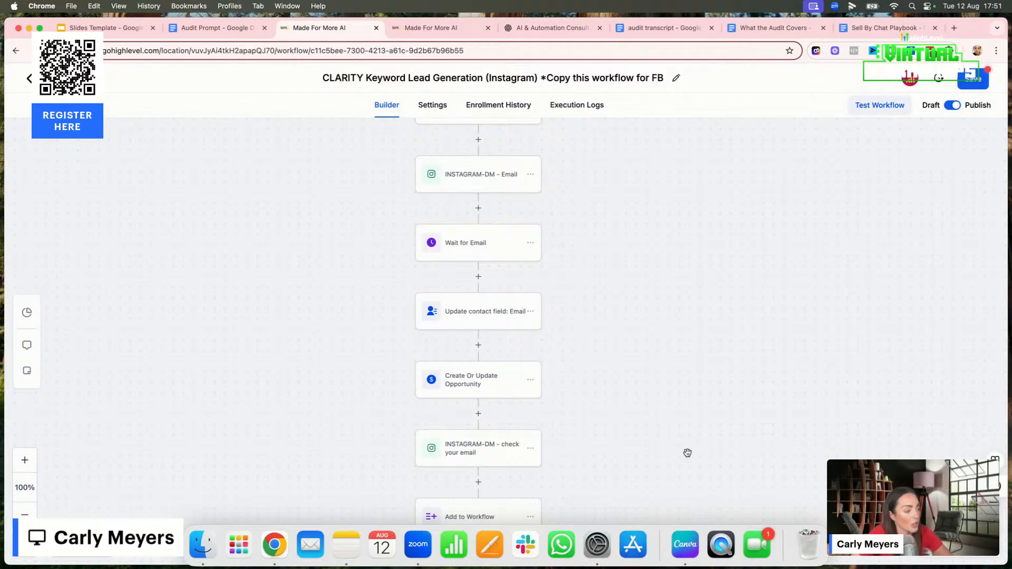
scroll(683, 453, "down", 1)
left_click(493, 477)
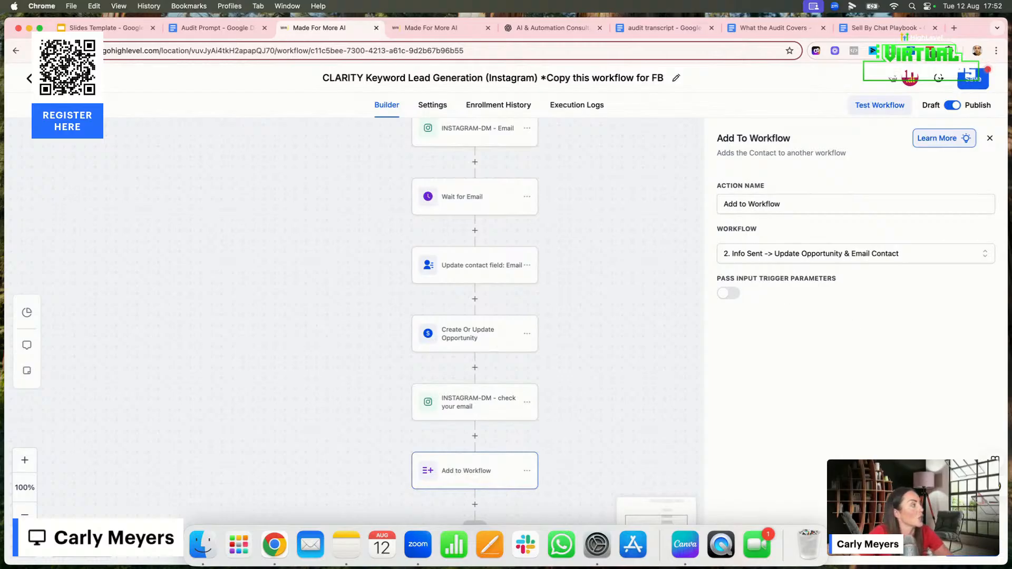
Leave the Instagram workflow, discarding its unsaved changes, and open The AI Audit funnel under Sites
left_click(576, 105)
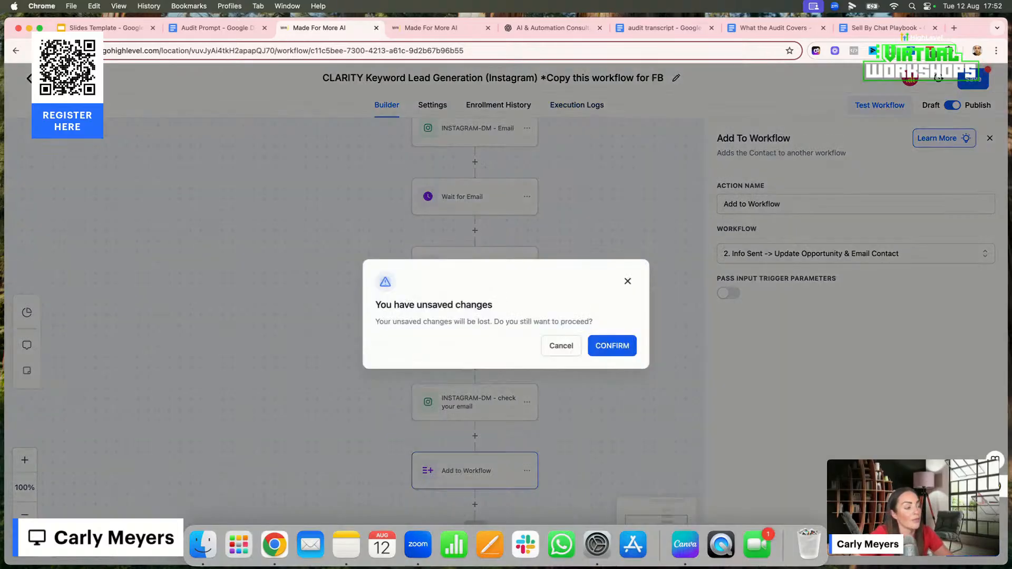
left_click(611, 348)
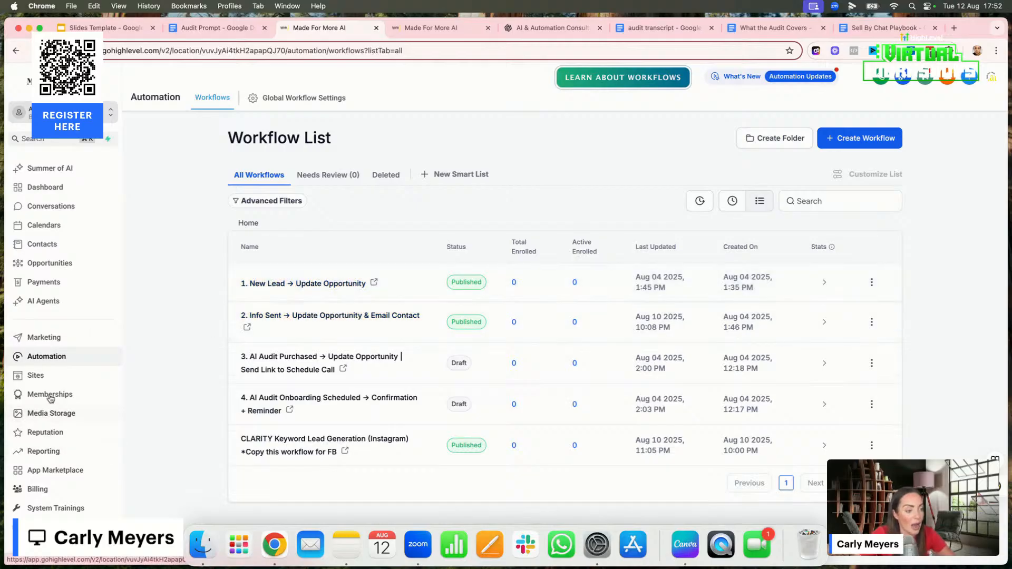
left_click(44, 376)
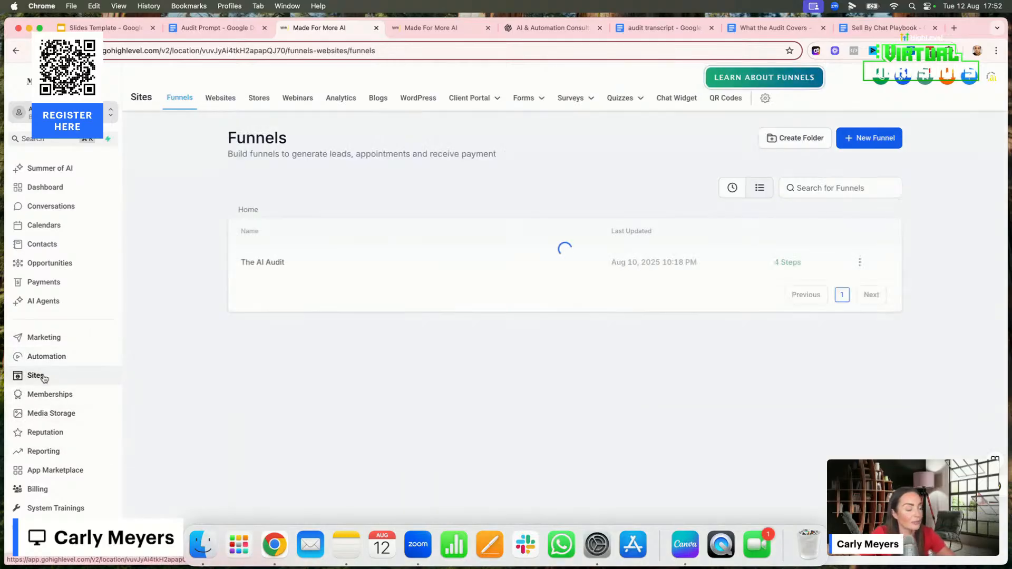
left_click(251, 263)
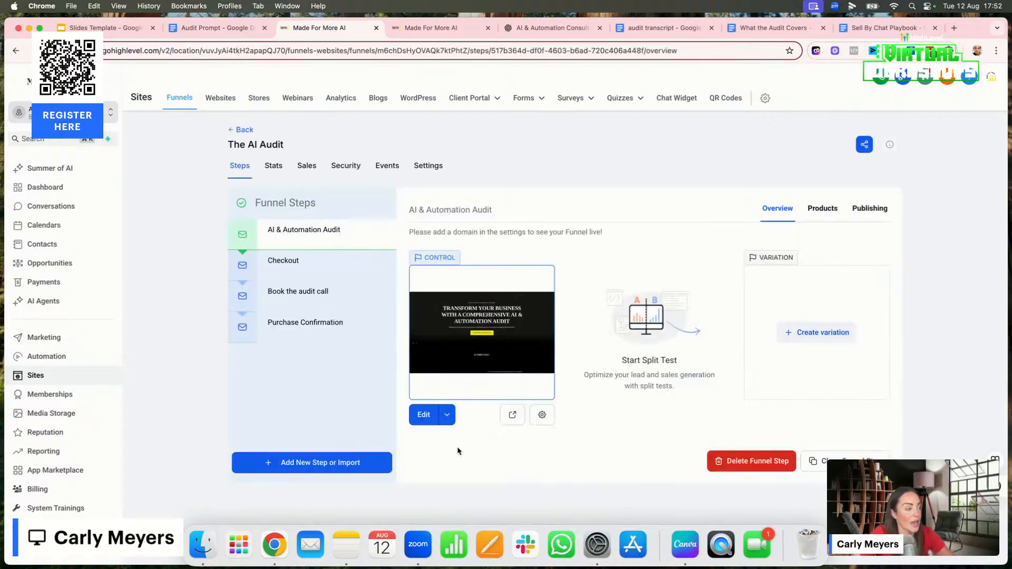
Preview the AI & Automation Audit funnel page and review its hero headline and the Is This You? section
left_click(512, 414)
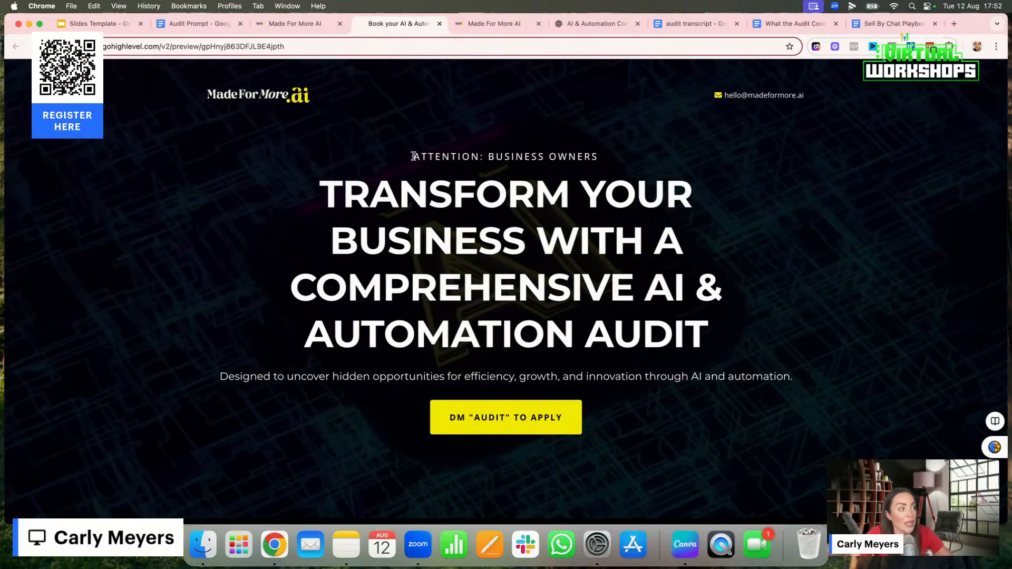
left_click_drag(413, 157, 599, 158)
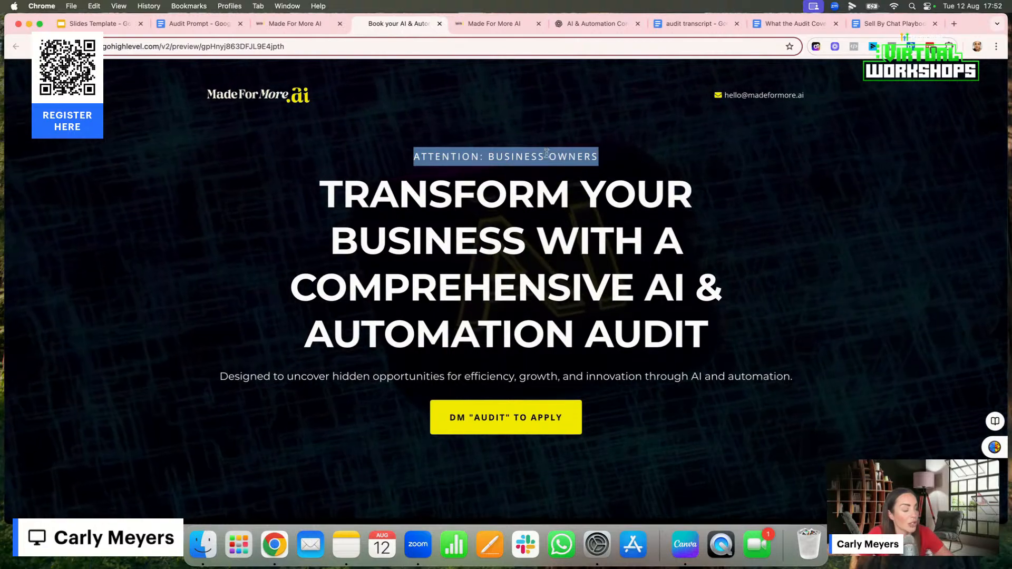
left_click(492, 159)
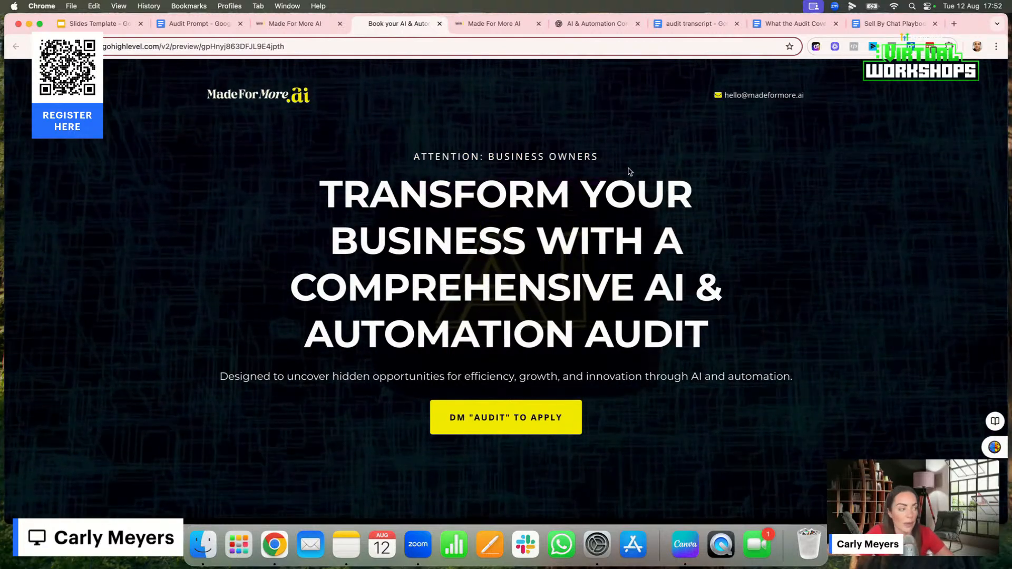
scroll(597, 253, "down", 2)
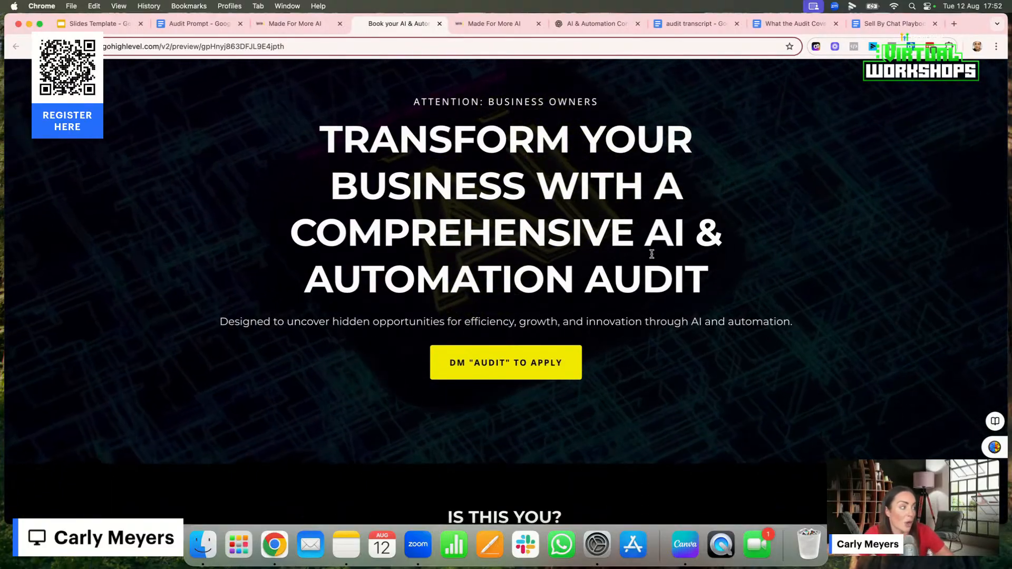
scroll(617, 259, "down", 10)
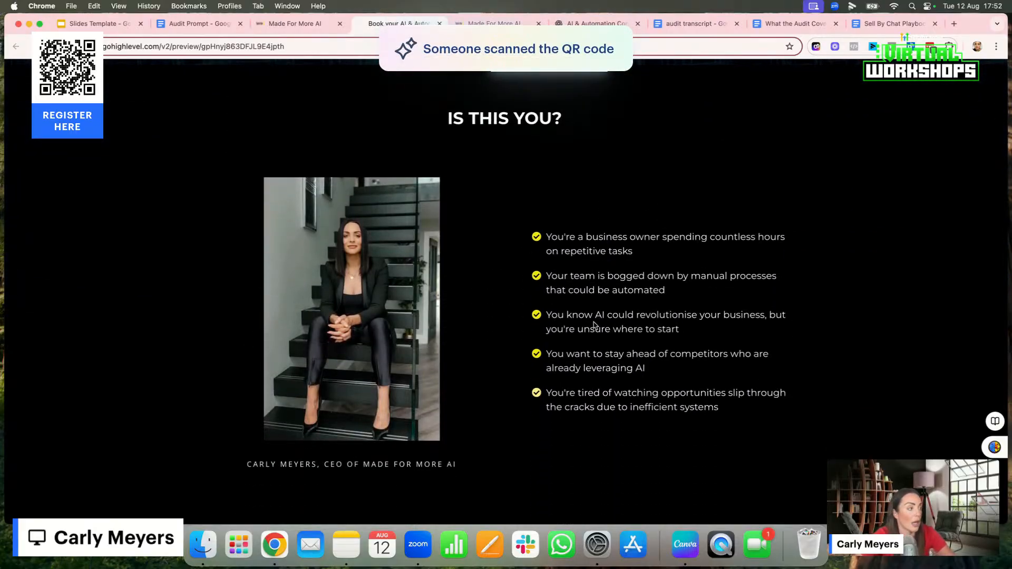
Return to the funnel steps and open the AI & Automation Audit page for editing
left_click(305, 25)
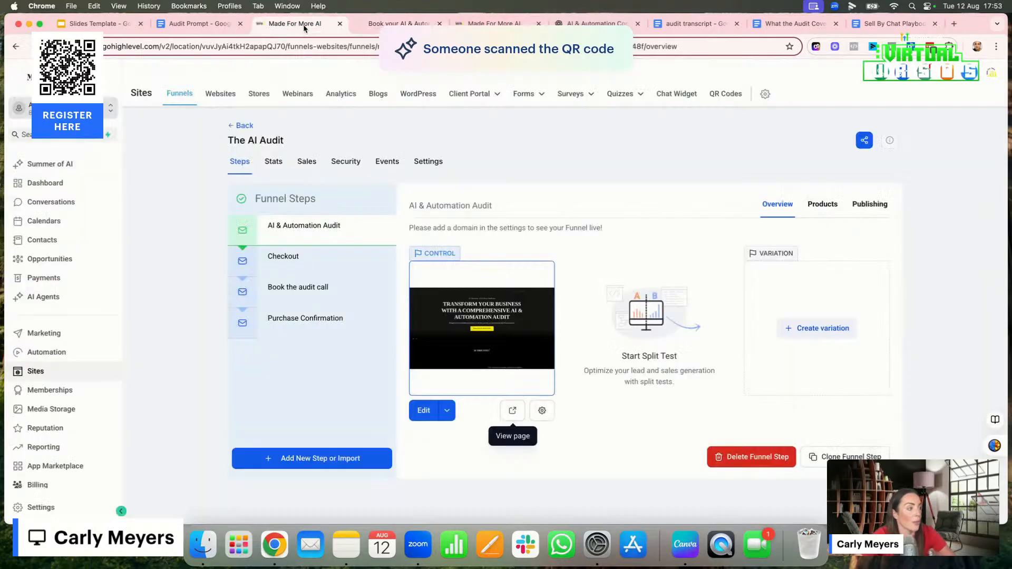
left_click(425, 412)
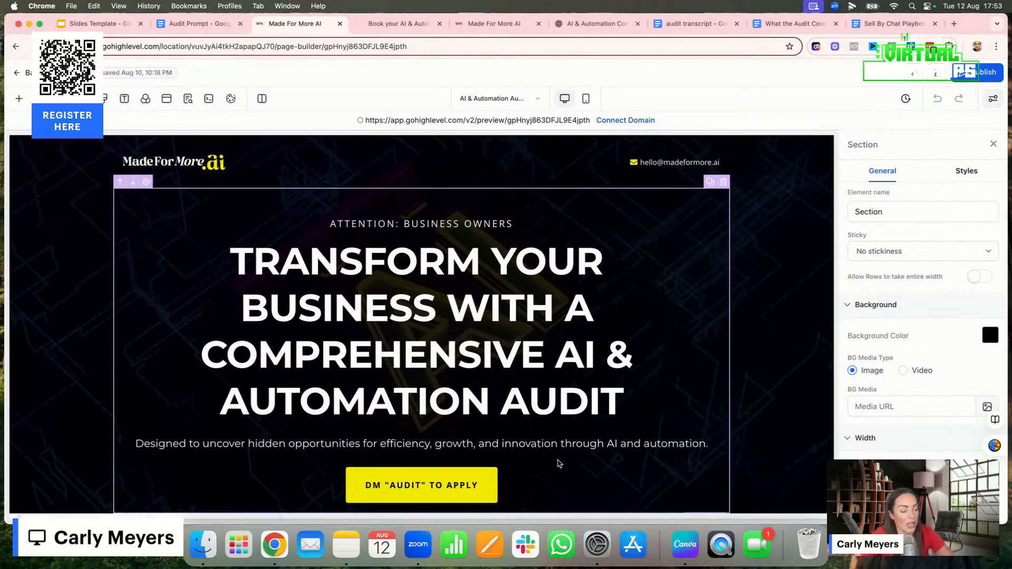
scroll(559, 464, "down", 3)
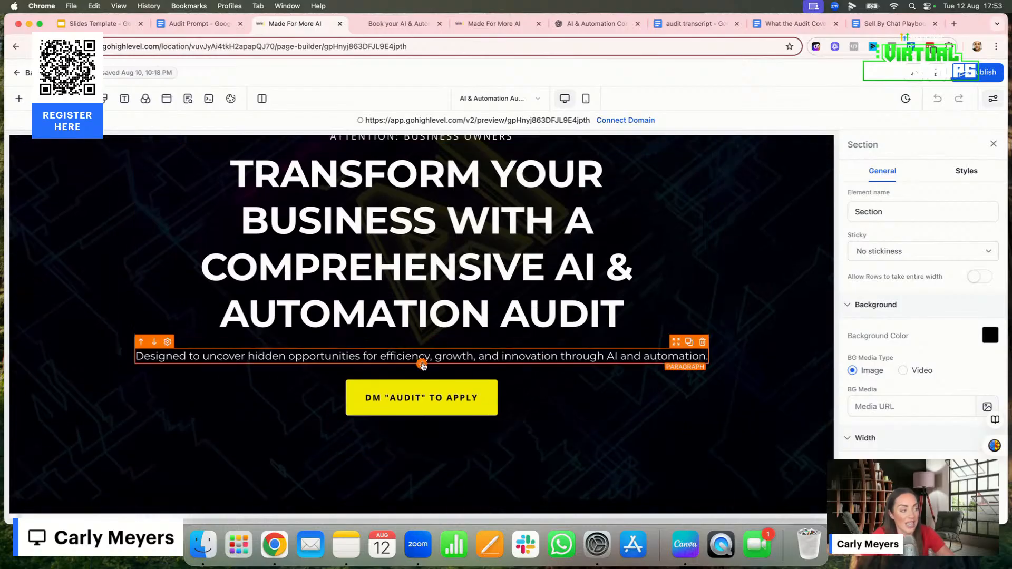
Browse the elements that can be added below the hero paragraph, and duplicate the hero column and delete the copy
left_click(422, 364)
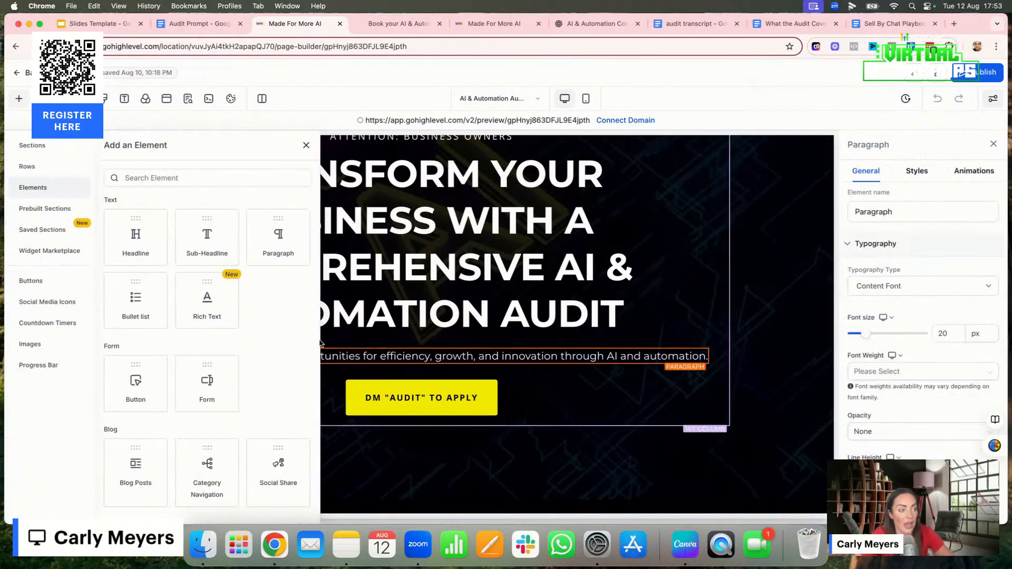
scroll(168, 418, "up", 3)
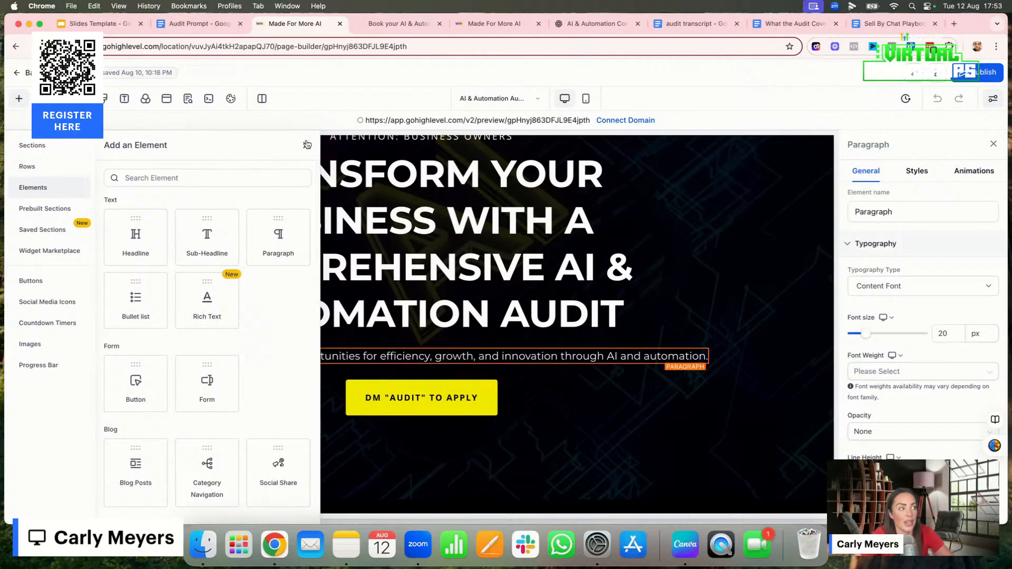
left_click(306, 145)
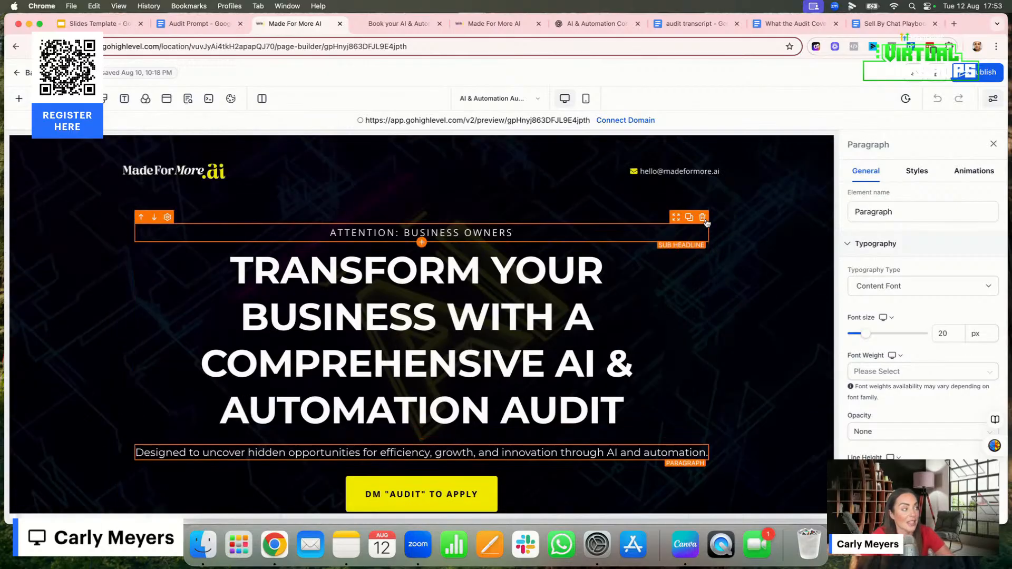
left_click(711, 191)
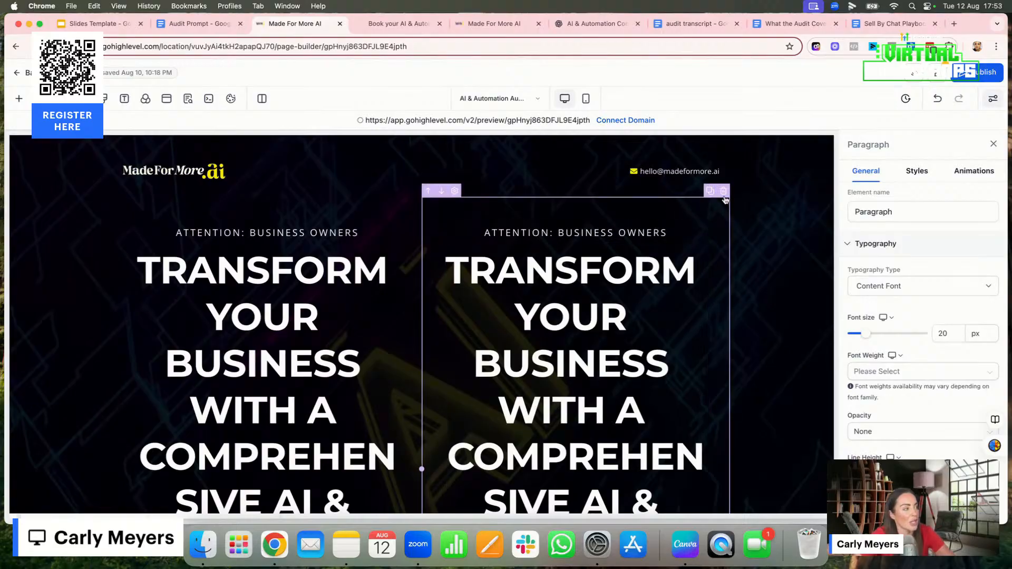
left_click(723, 192)
Select the hero's DM "AUDIT" TO APPLY button and check the link options in its button actions, keeping Scroll to Element
scroll(458, 382, "down", 6)
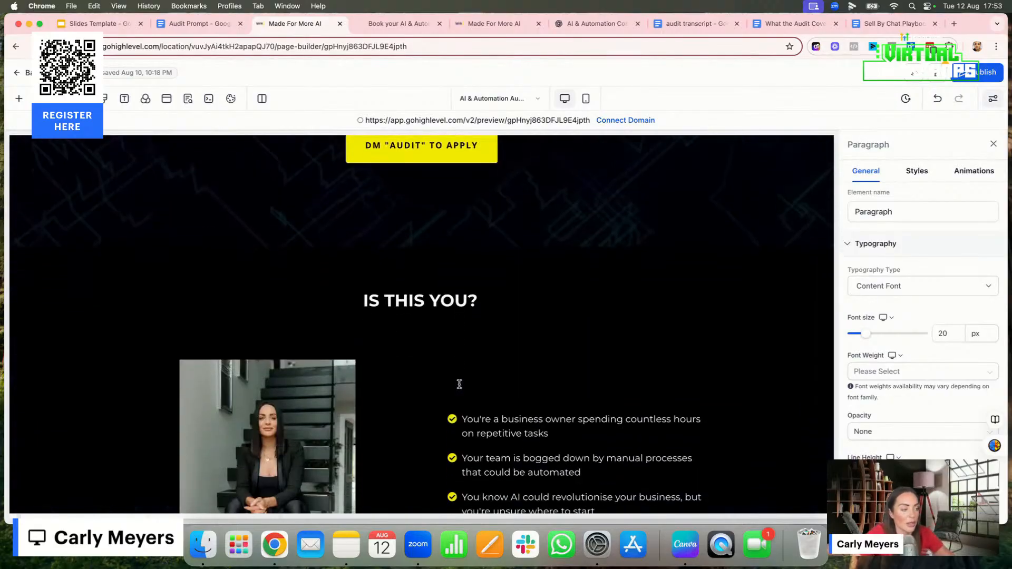
scroll(459, 384, "down", 5)
scroll(459, 385, "up", 10)
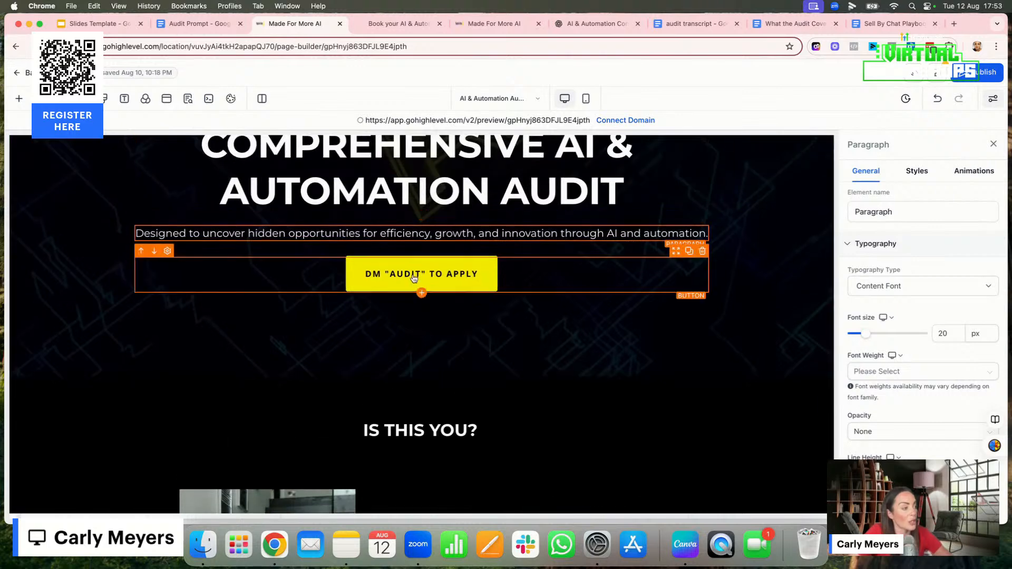
left_click(414, 277)
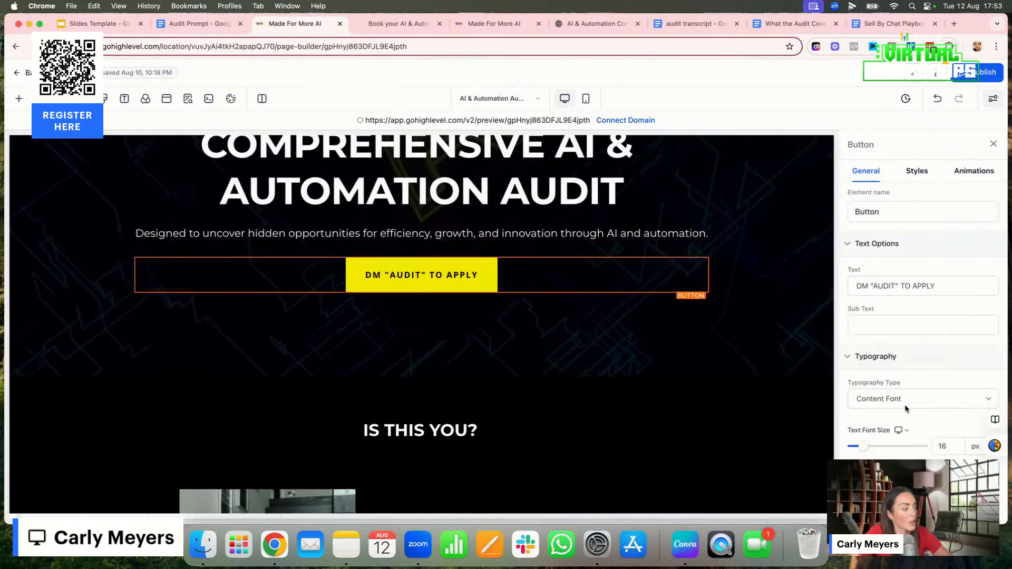
scroll(869, 364, "down", 10)
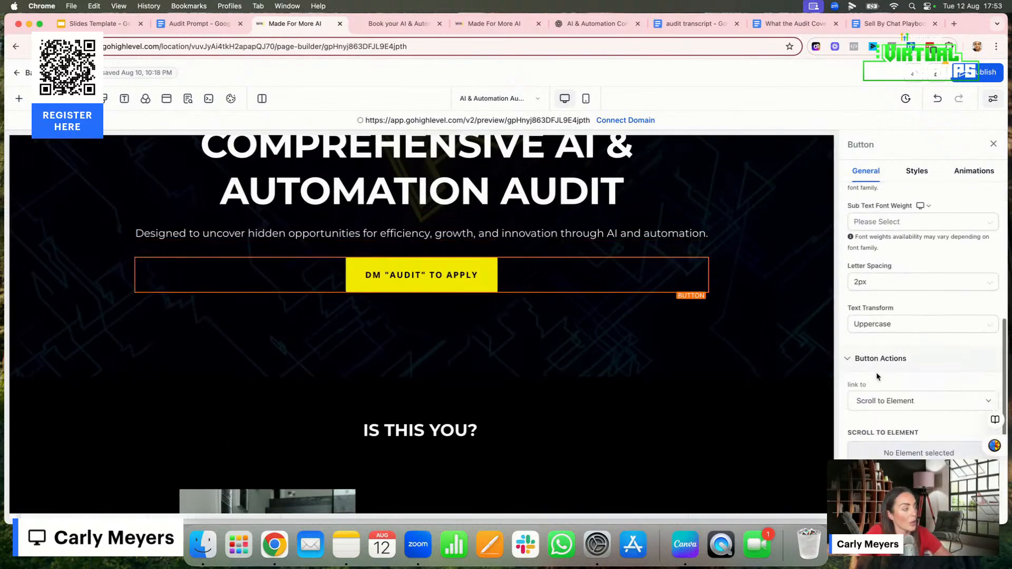
scroll(876, 377, "down", 3)
scroll(891, 364, "up", 5)
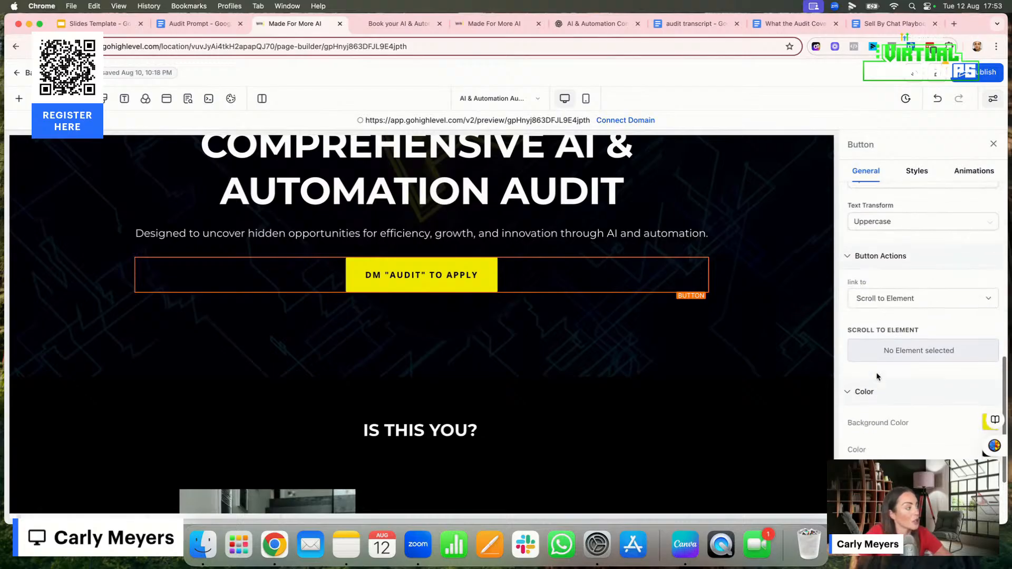
left_click(906, 350)
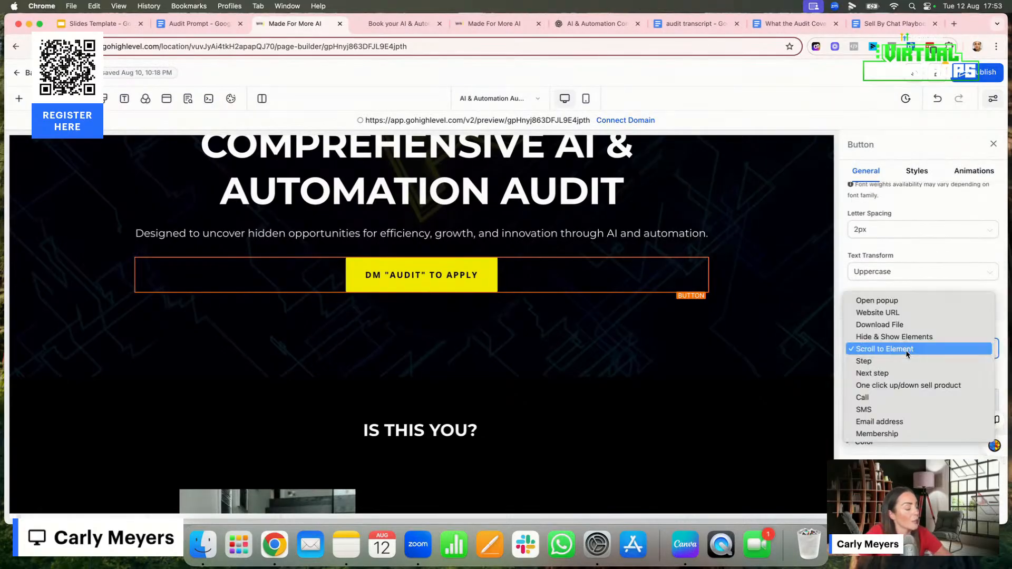
left_click(774, 367)
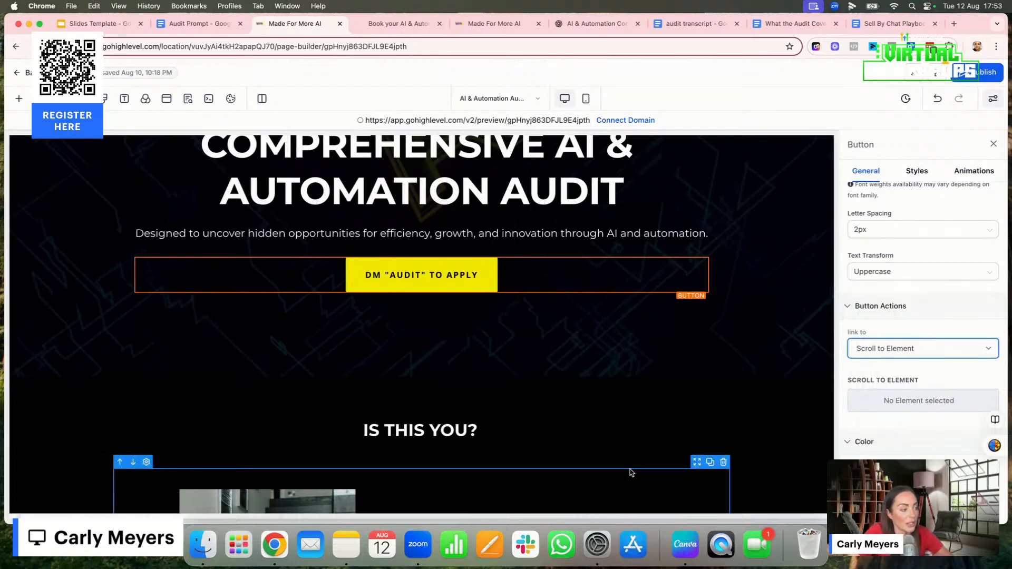
Review the Is This You? bullet points, highlighting the first three pain points in turn
scroll(630, 470, "down", 5)
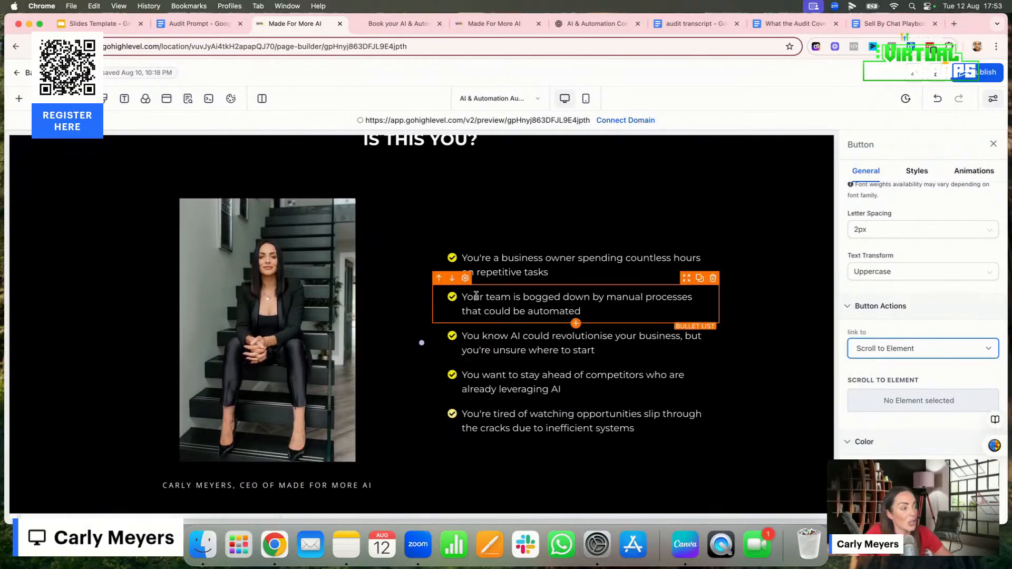
left_click_drag(462, 258, 549, 273)
left_click(458, 298)
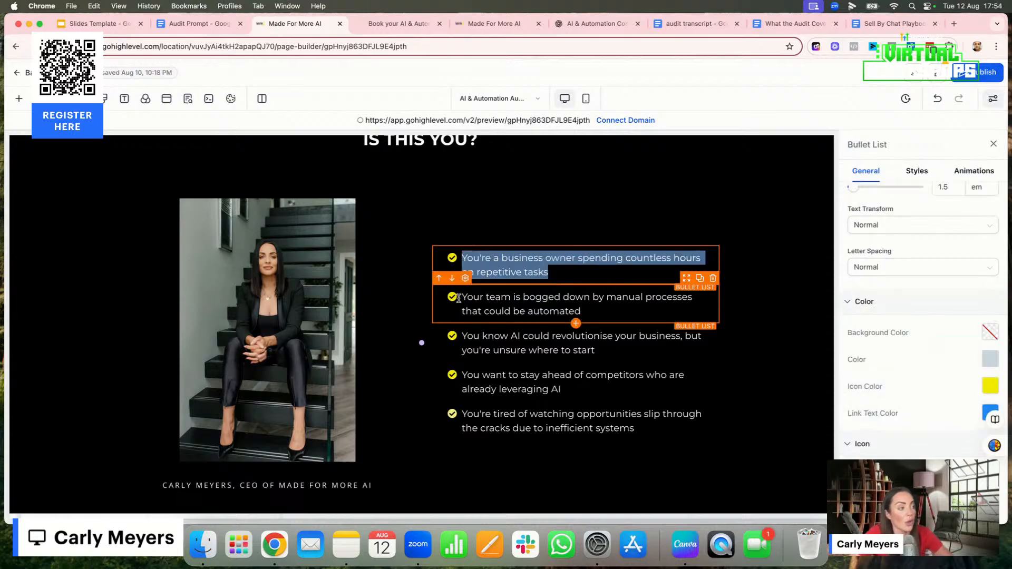
left_click_drag(462, 297, 602, 315)
left_click_drag(467, 336, 622, 355)
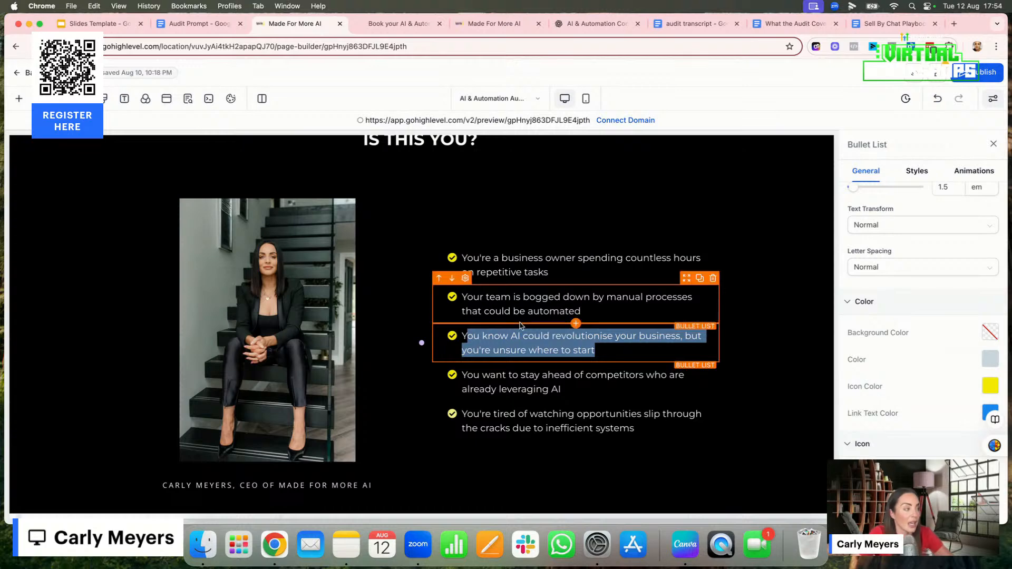
Examine the rest of the sales page: the 3 Step Process, the AI revolution section and the testimonials
scroll(540, 424, "down", 4)
scroll(540, 423, "down", 2)
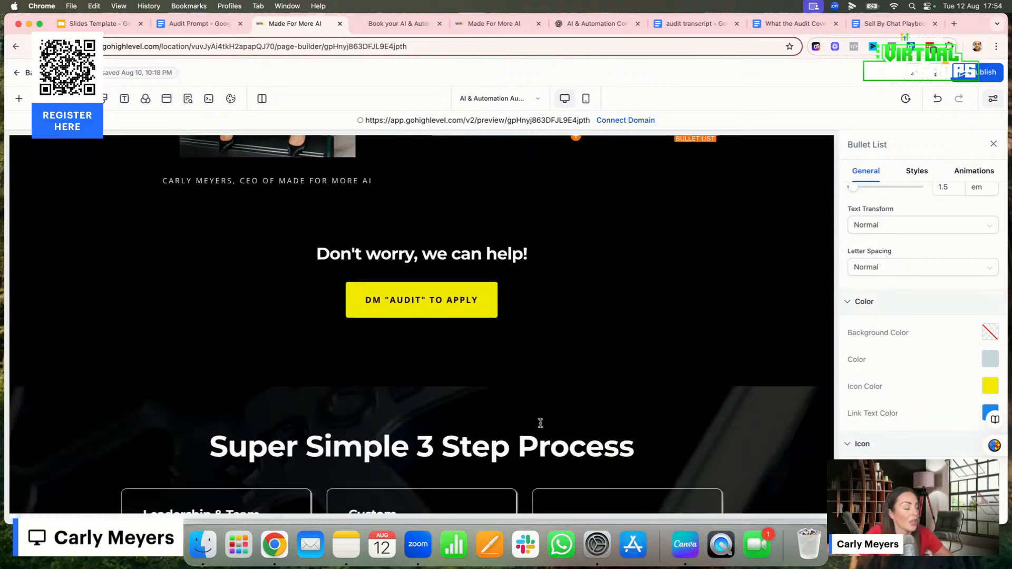
scroll(494, 327, "down", 2)
scroll(494, 327, "down", 3)
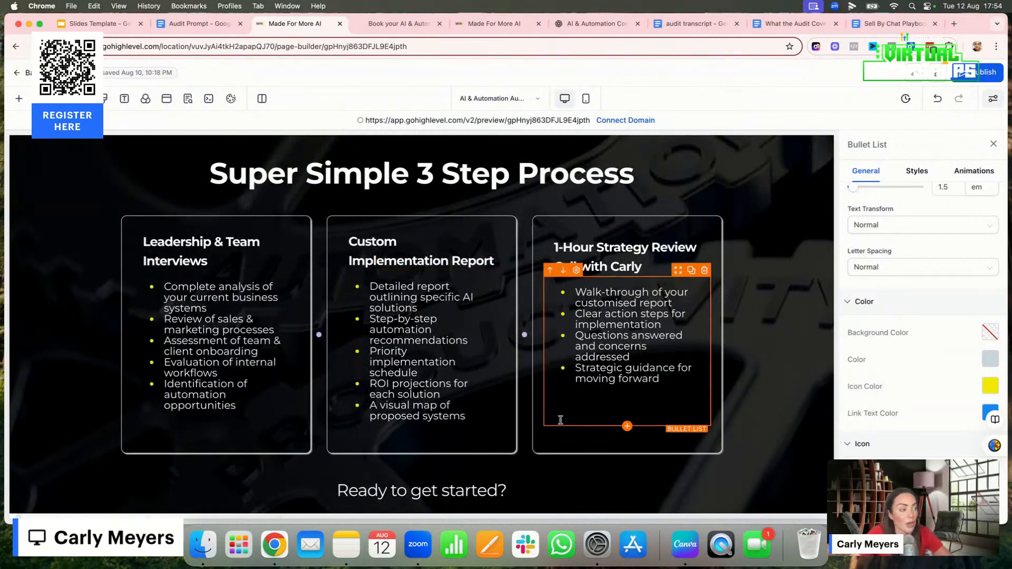
scroll(561, 424, "down", 4)
scroll(562, 423, "down", 6)
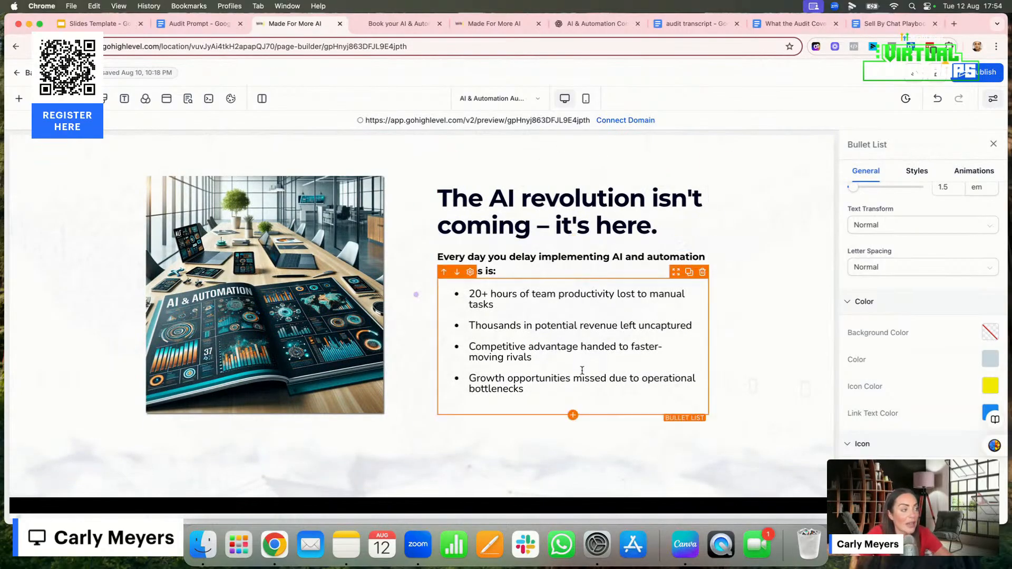
scroll(681, 385, "down", 8)
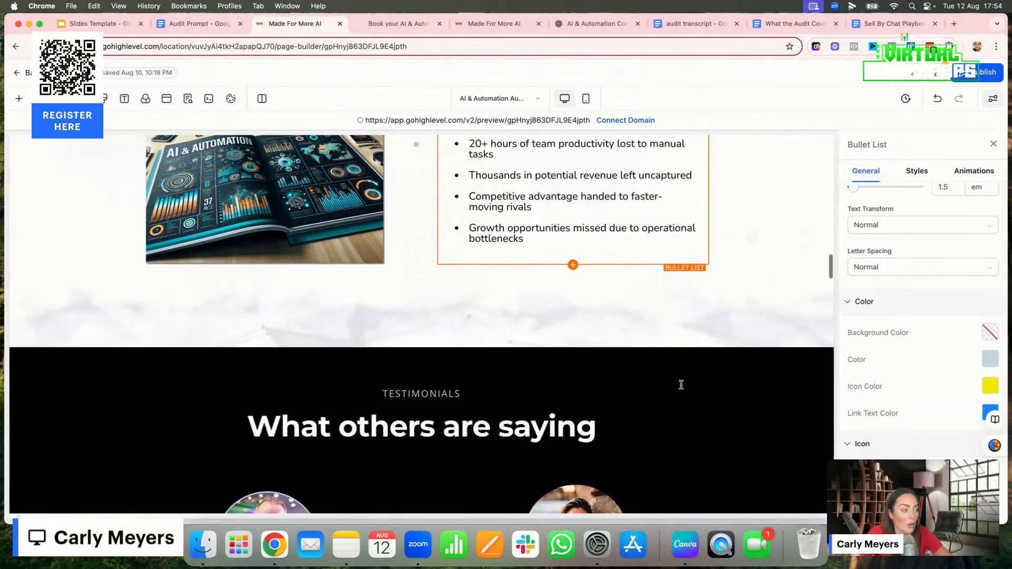
scroll(681, 385, "down", 8)
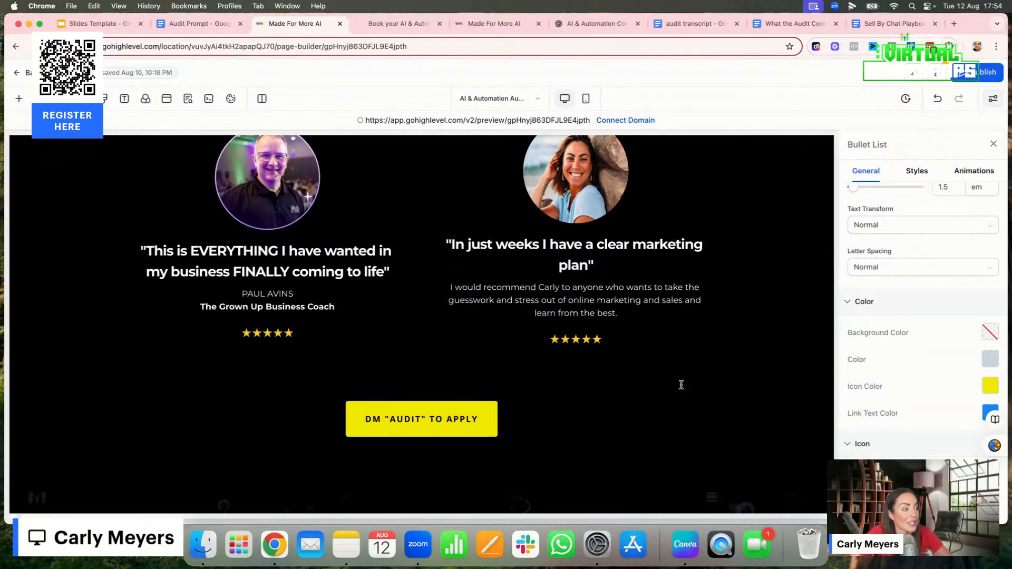
Examine the sales page's remaining sections: Who's This Perfect For, The Time to Act Is NOW, the founder bio and the Frequently Asked Questions
scroll(685, 387, "down", 1)
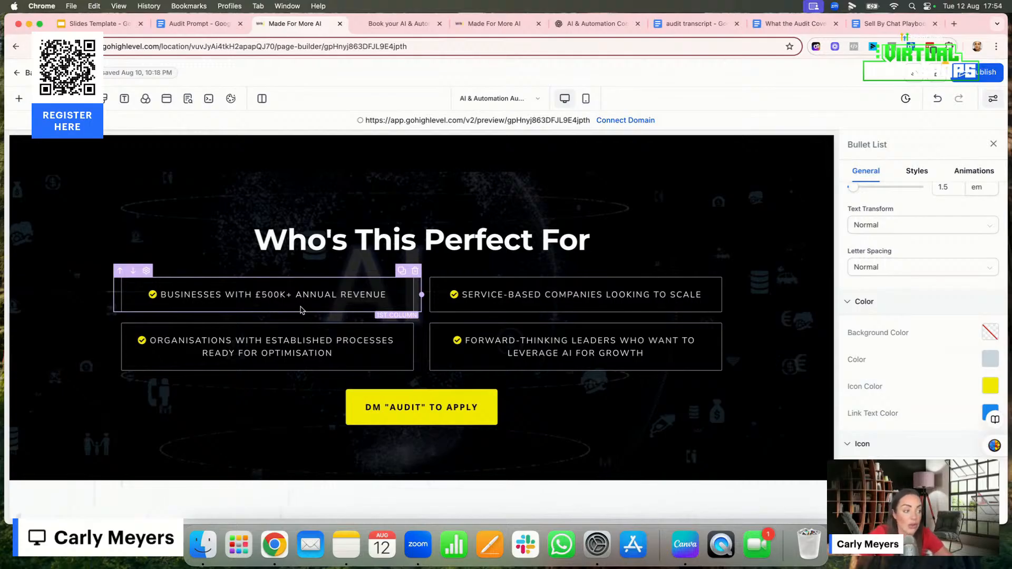
scroll(361, 396, "down", 8)
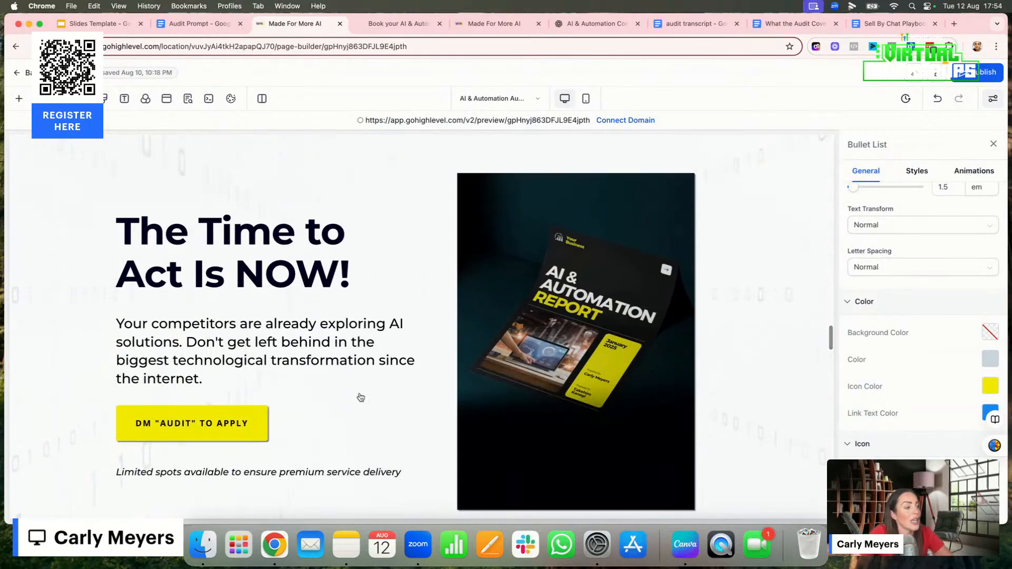
scroll(372, 380, "down", 10)
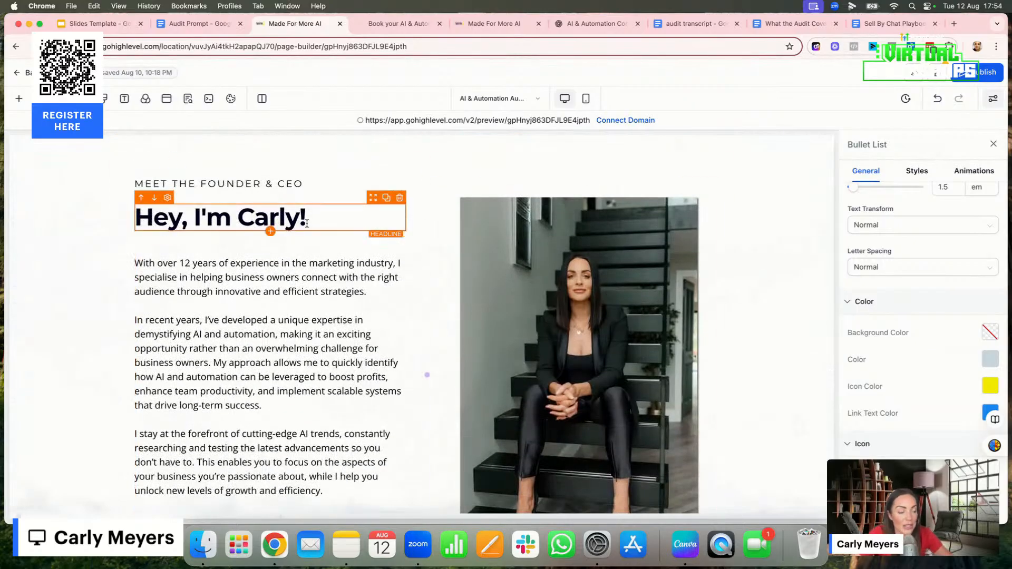
scroll(386, 431, "down", 5)
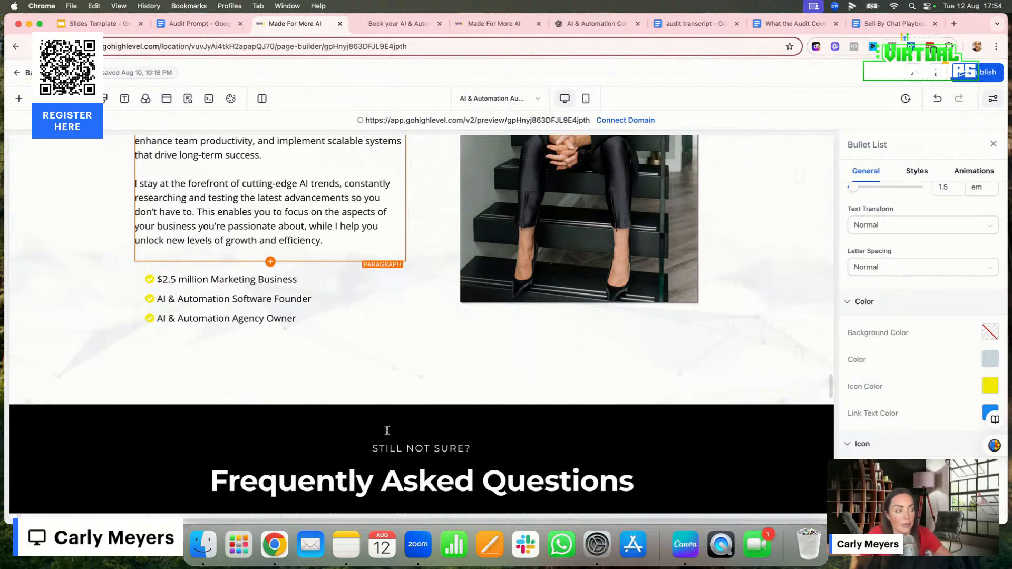
scroll(464, 340, "down", 6)
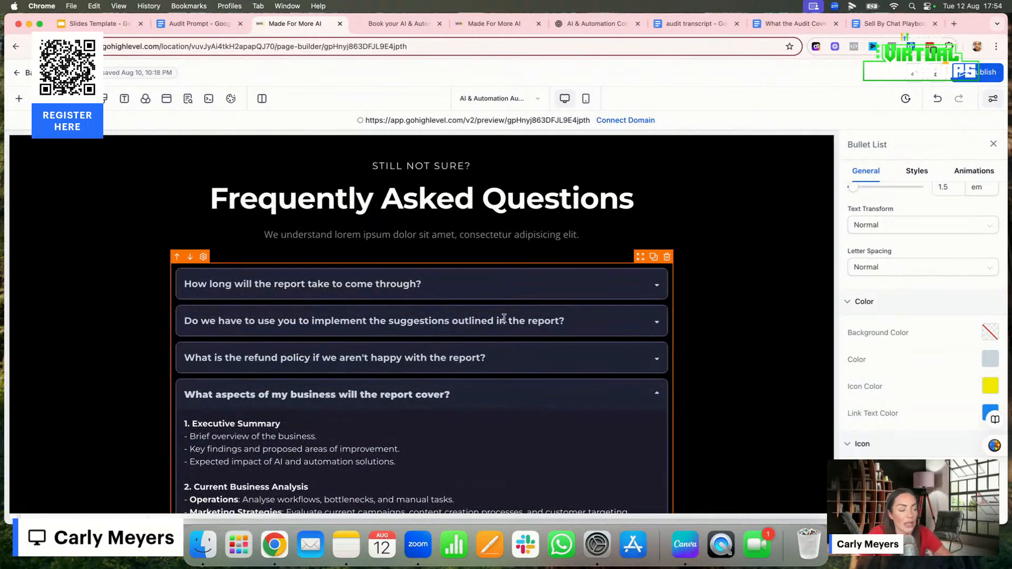
scroll(504, 318, "down", 1)
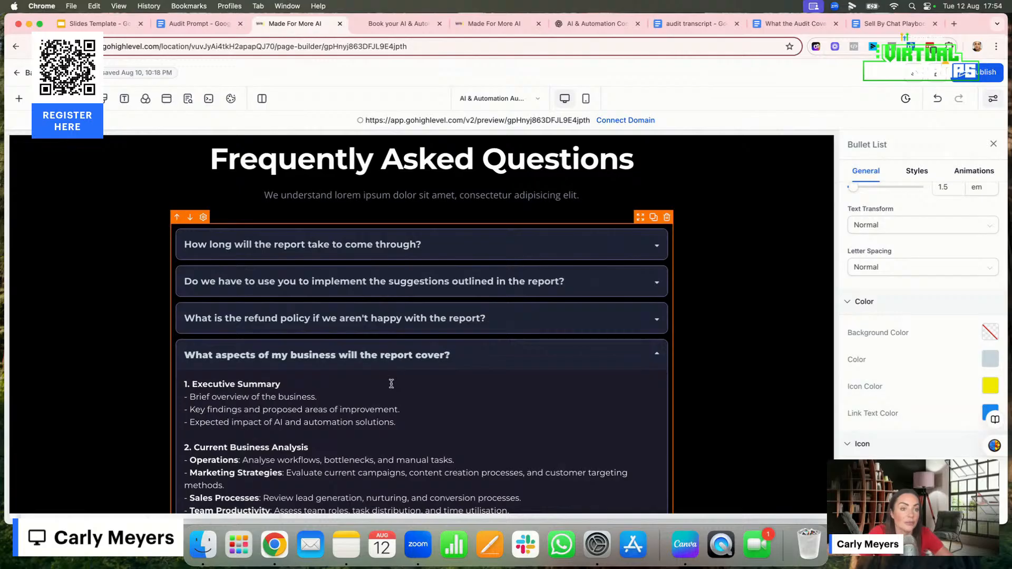
scroll(391, 384, "down", 10)
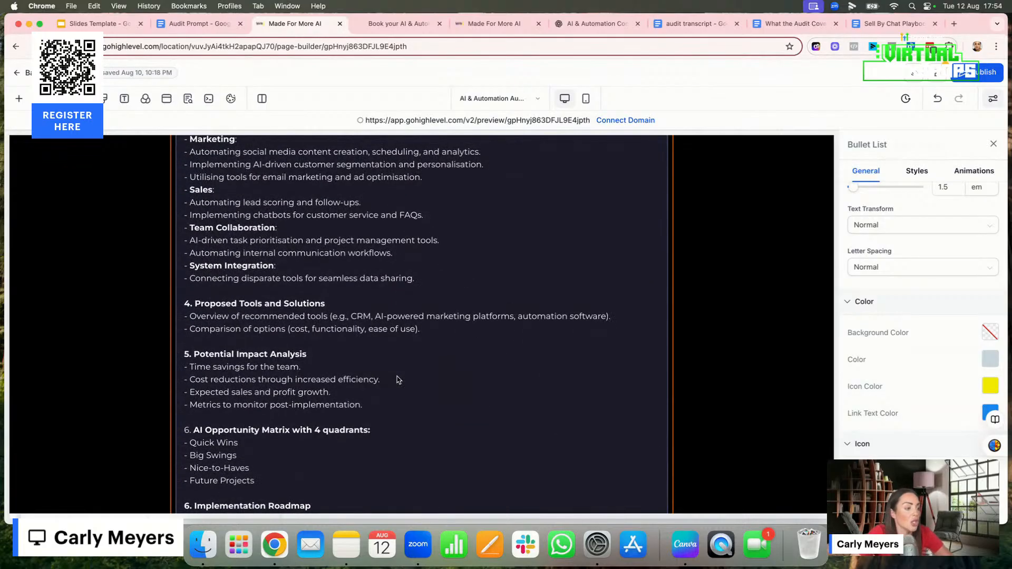
Select the founder's photo in the bio section, check the media storage for a replacement image, and close it without choosing one
scroll(396, 380, "up", 15)
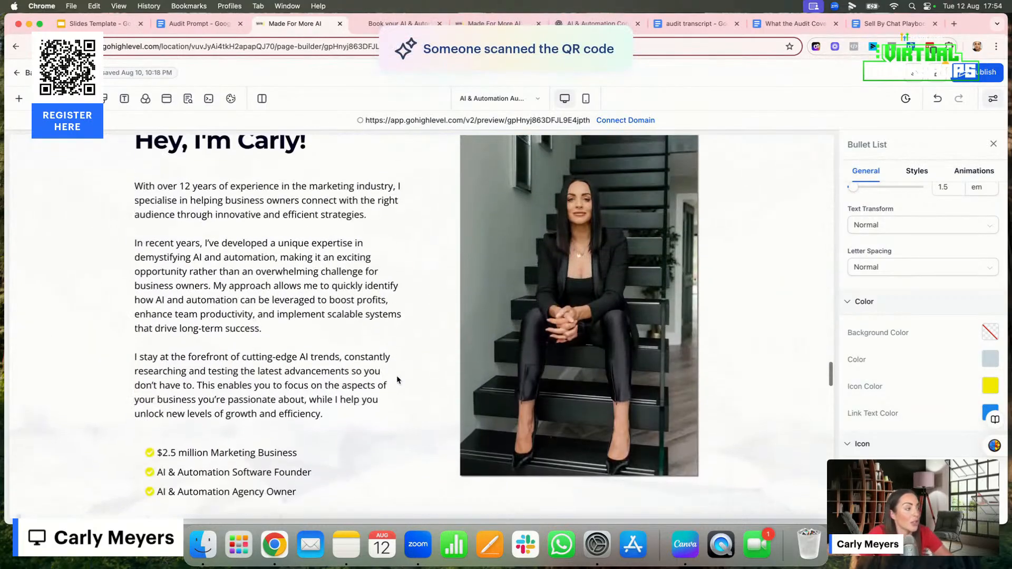
left_click(538, 287)
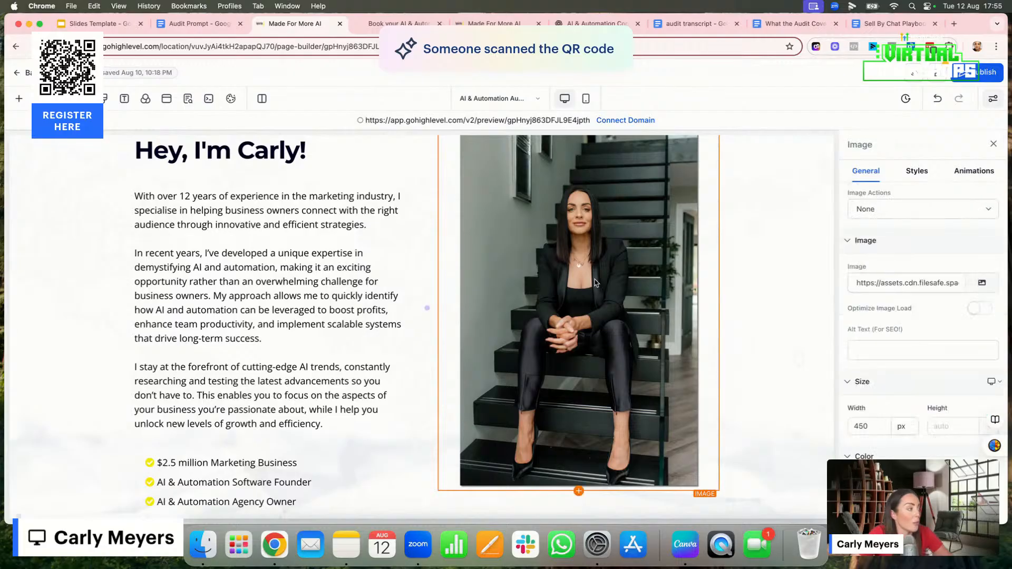
left_click(983, 285)
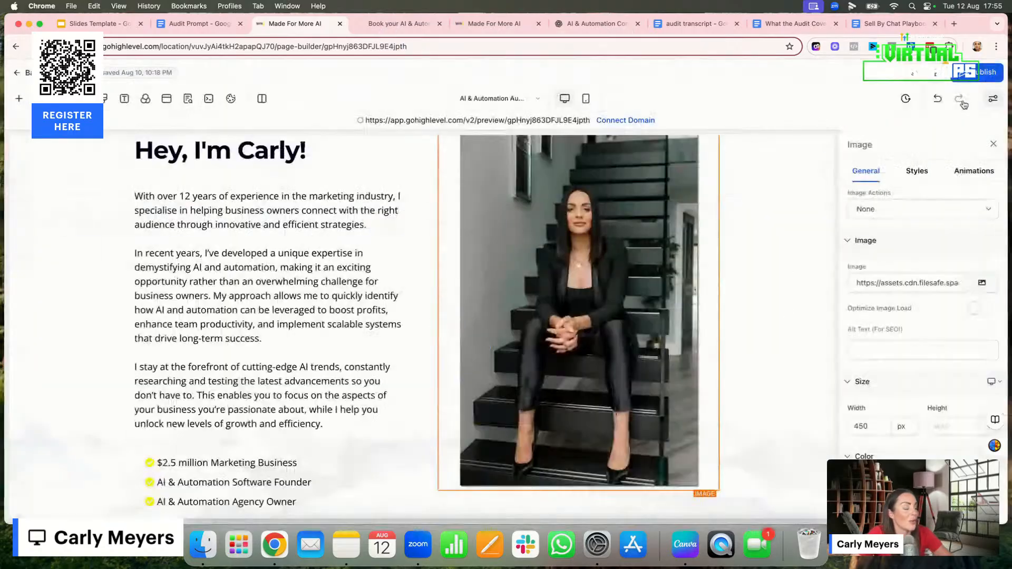
left_click(961, 102)
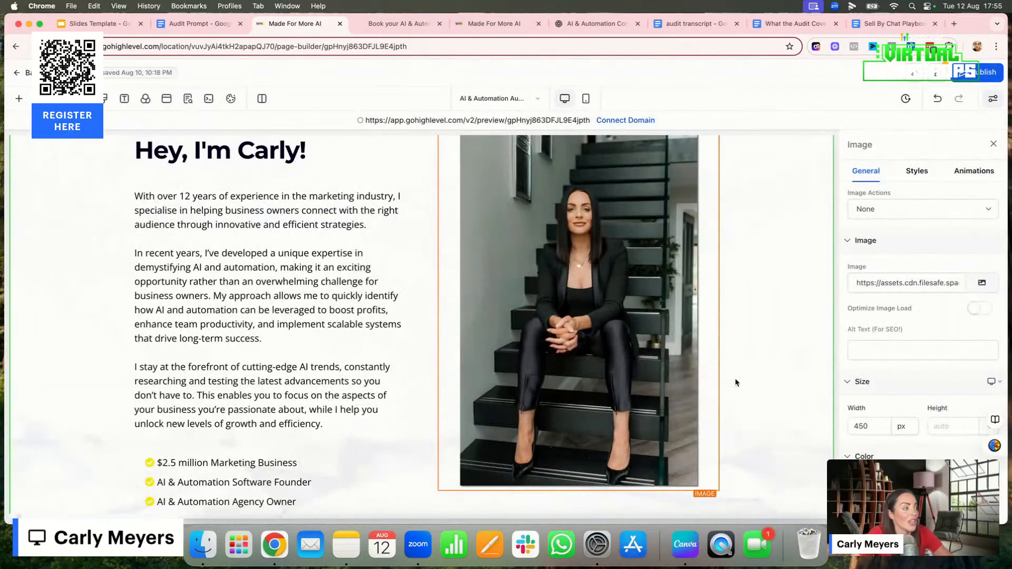
Select the founder section's photo, bullet list and bio paragraph in turn, and review the paragraph's typography and color settings
scroll(811, 241, "up", 4)
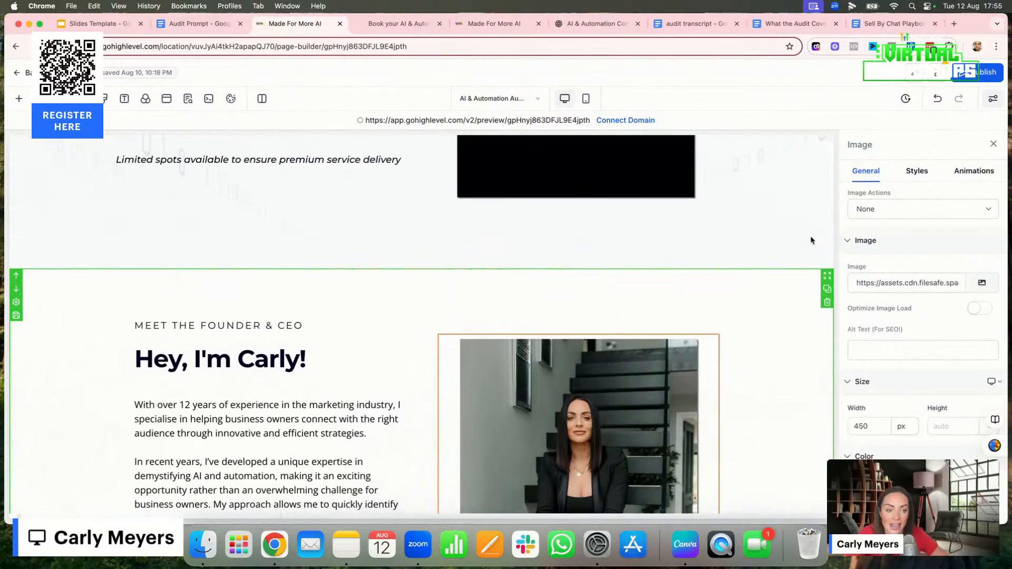
scroll(811, 241, "down", 4)
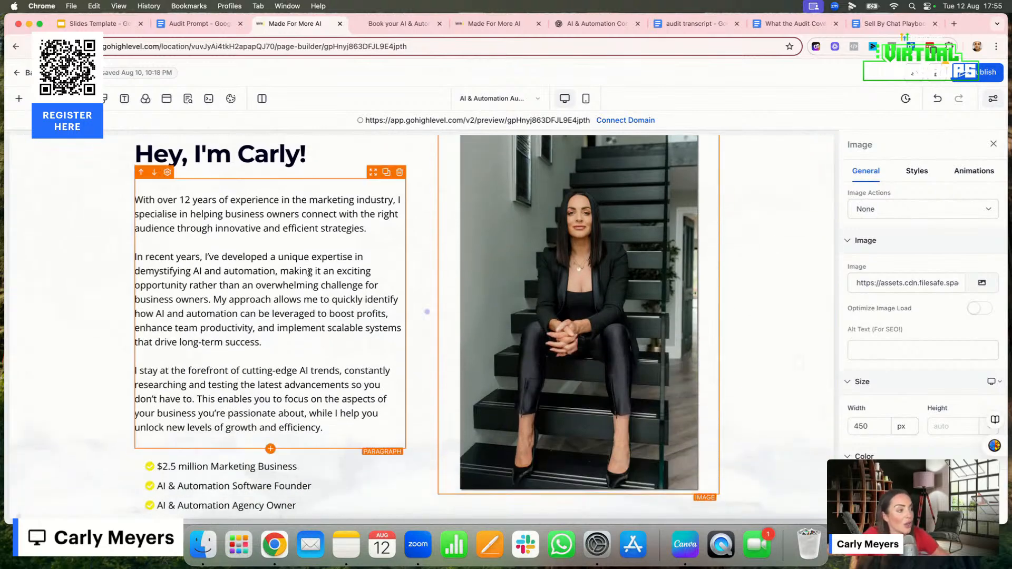
left_click(350, 261)
left_click(671, 265)
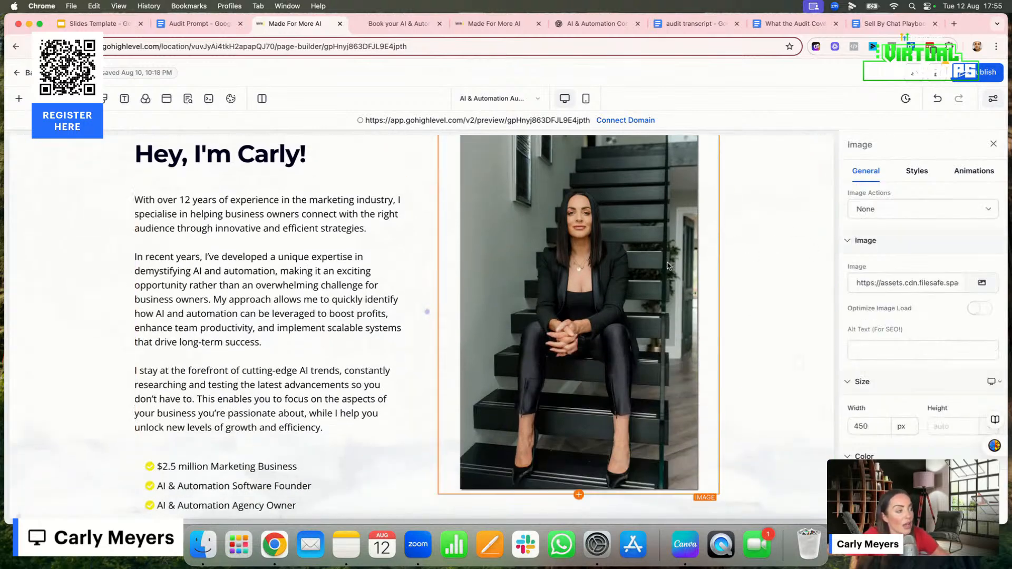
left_click(269, 486)
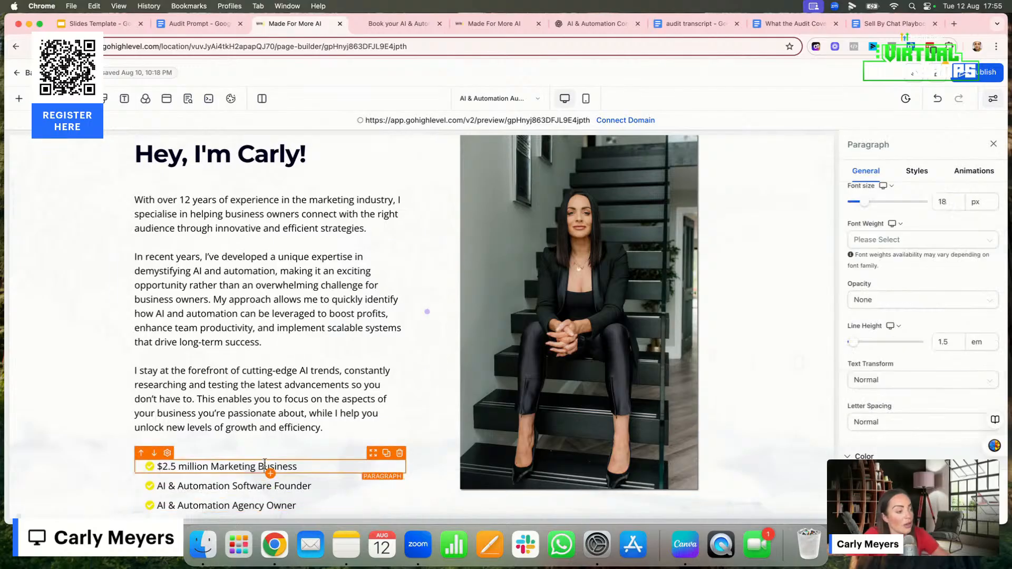
left_click(298, 327)
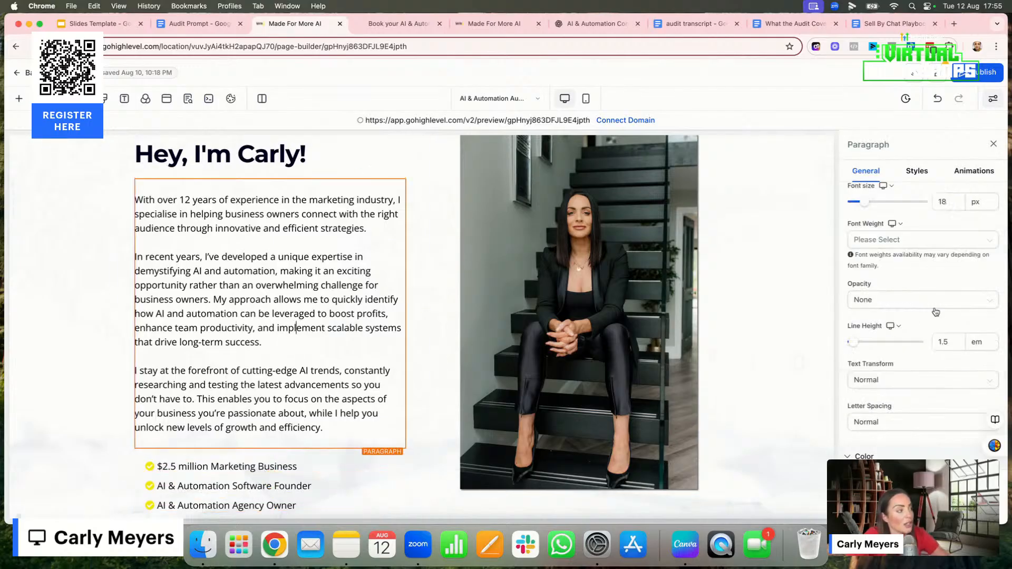
scroll(920, 219, "up", 3)
scroll(920, 218, "down", 5)
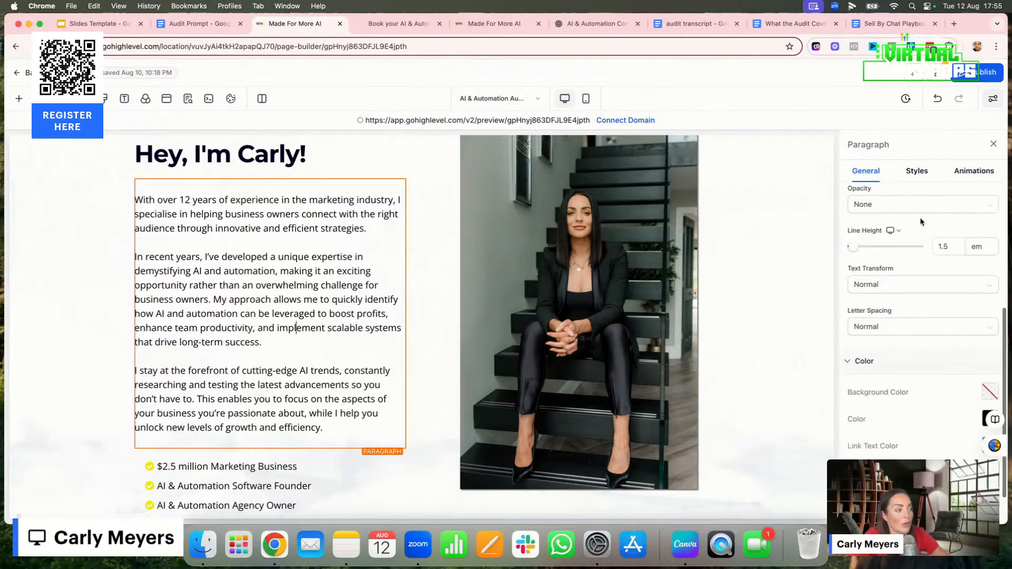
Select the founder's photo again and review its general, style and animation settings
left_click(624, 280)
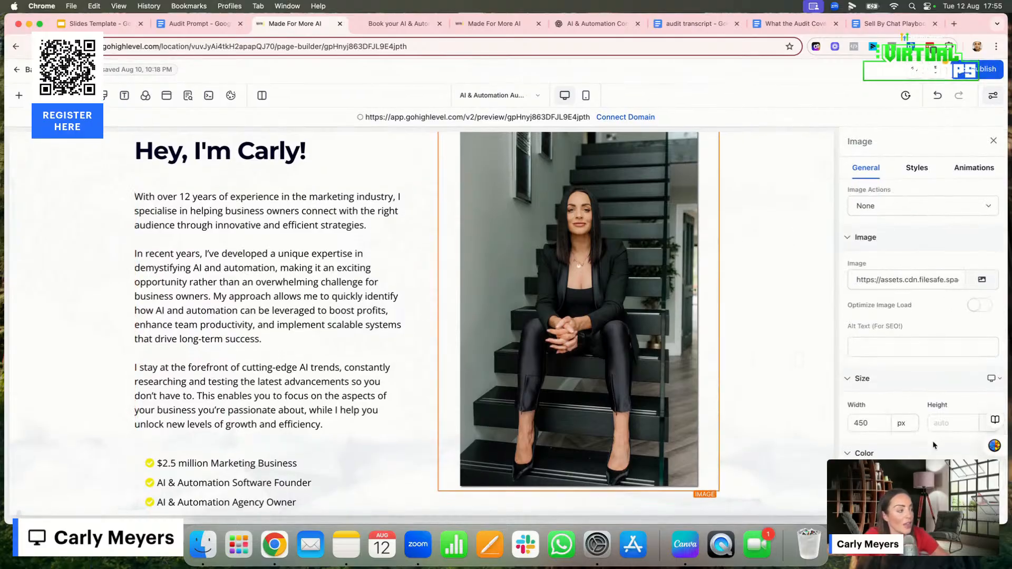
scroll(933, 445, "up", 2)
left_click(916, 171)
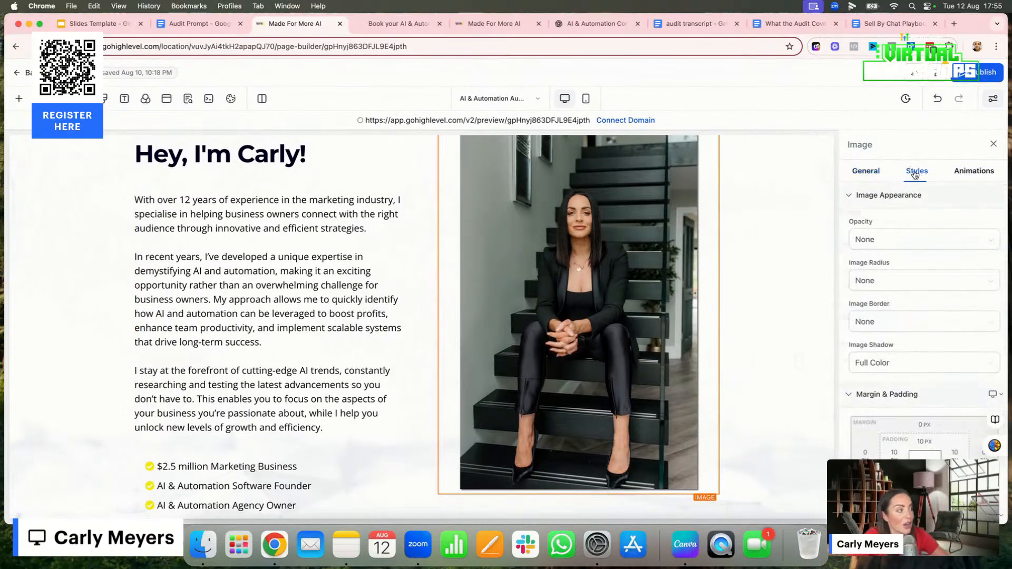
left_click(971, 176)
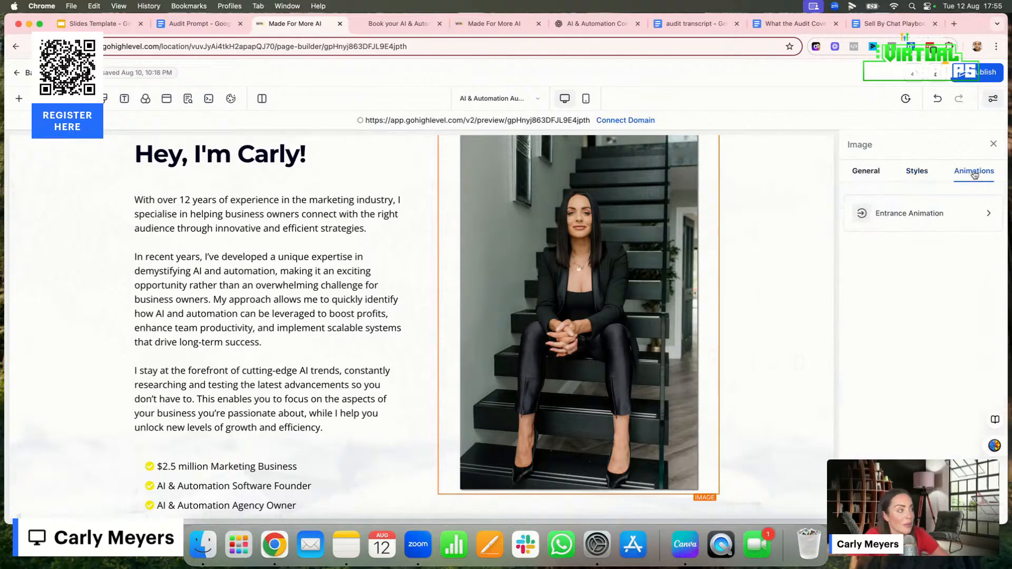
left_click(865, 171)
Set the DM "AUDIT" TO APPLY button under "Don't worry, we can help!" to link to a Website URL, leaving the address blank
scroll(622, 287, "down", 15)
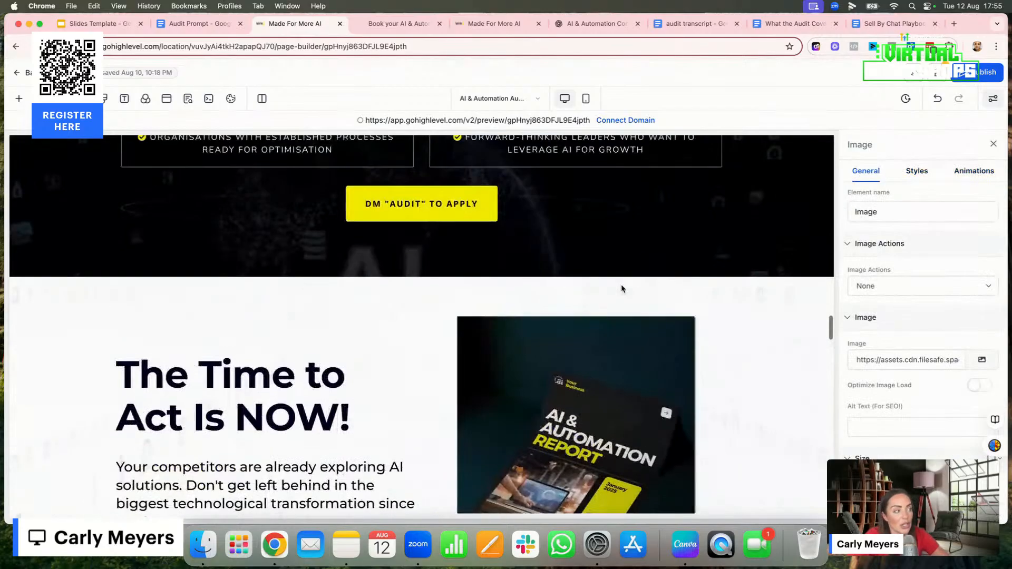
scroll(622, 287, "up", 20)
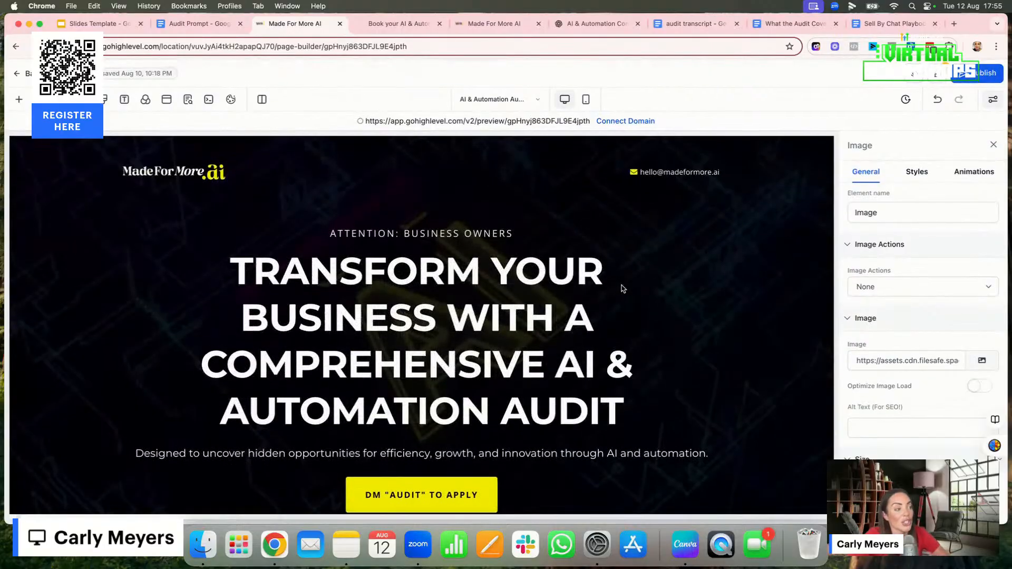
scroll(535, 351, "down", 10)
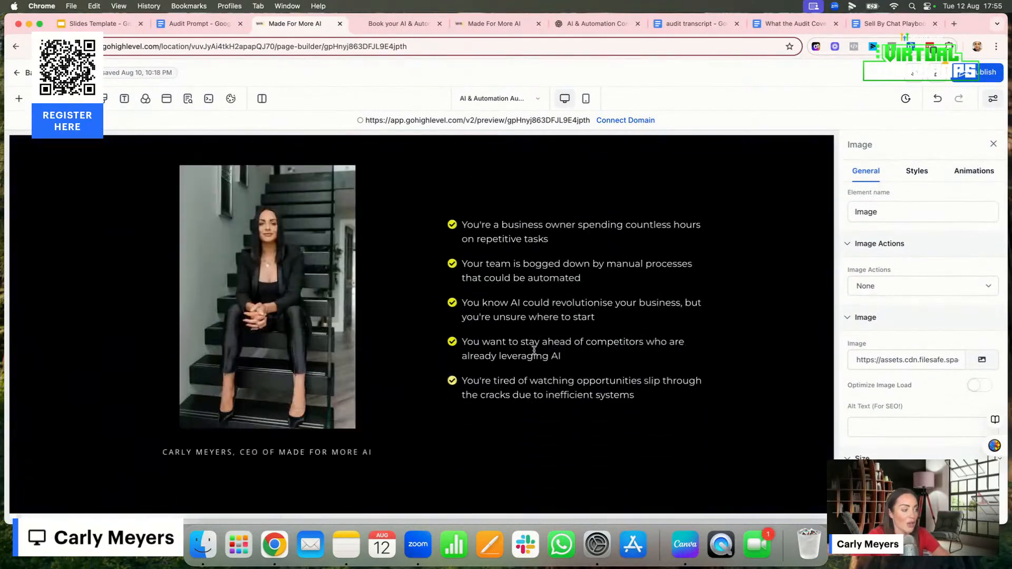
left_click(444, 314)
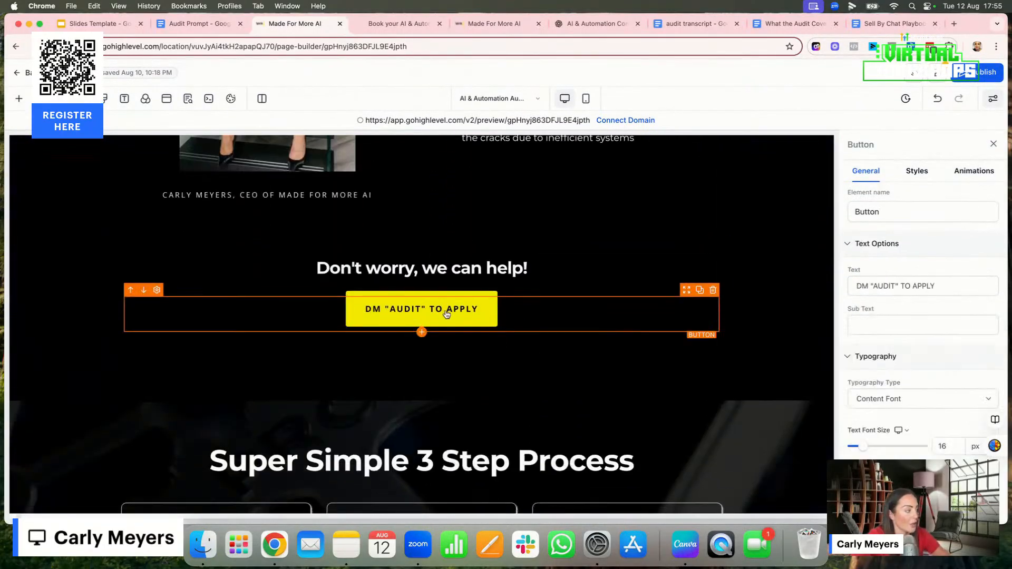
scroll(905, 387, "down", 10)
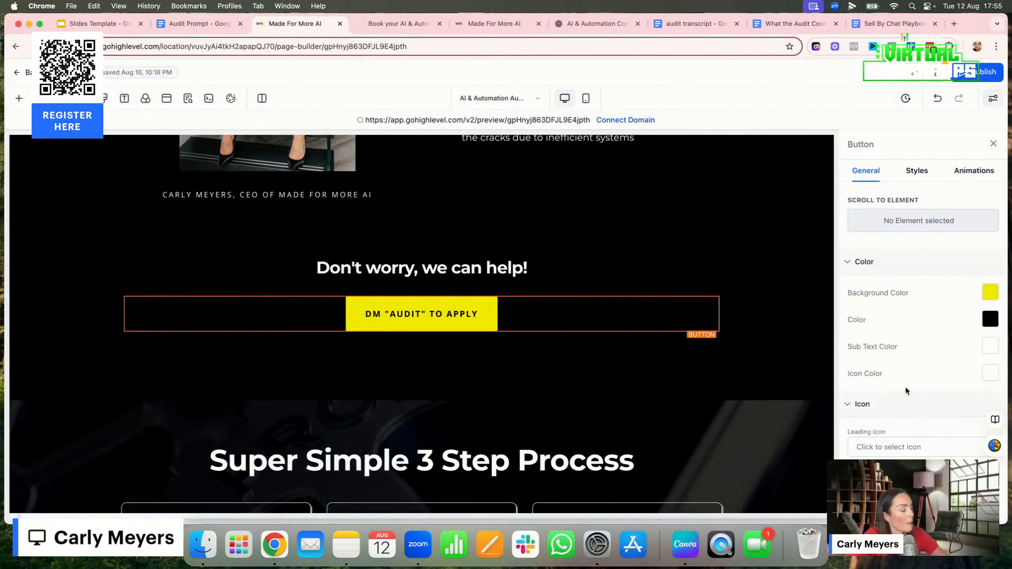
scroll(905, 387, "up", 3)
left_click(895, 301)
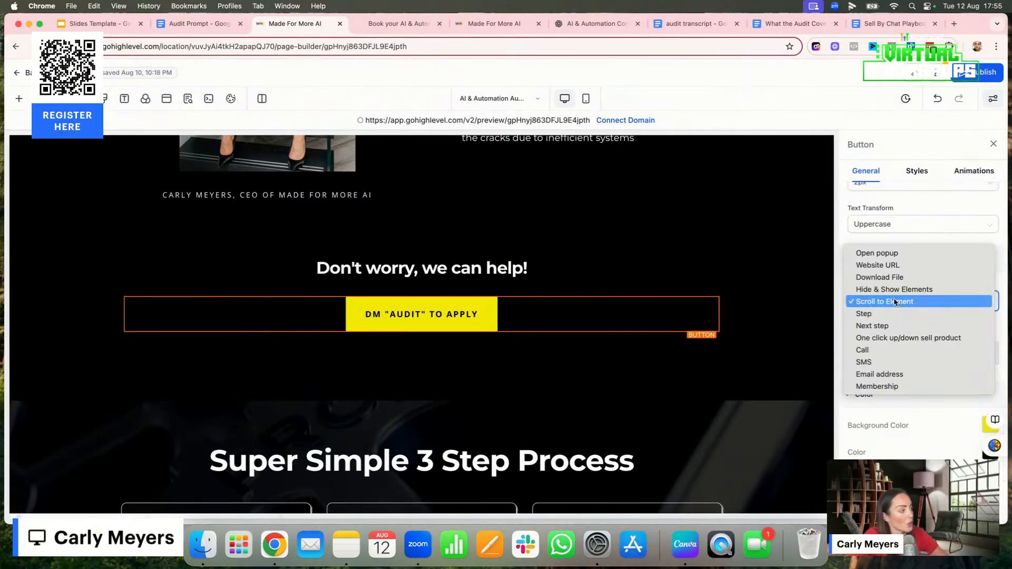
left_click(890, 266)
left_click(853, 344)
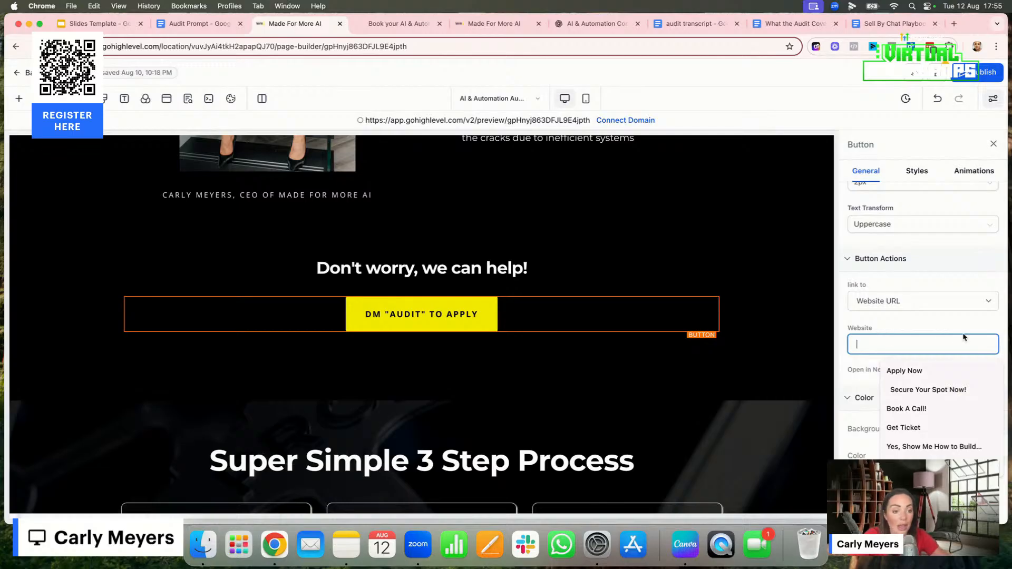
left_click(910, 329)
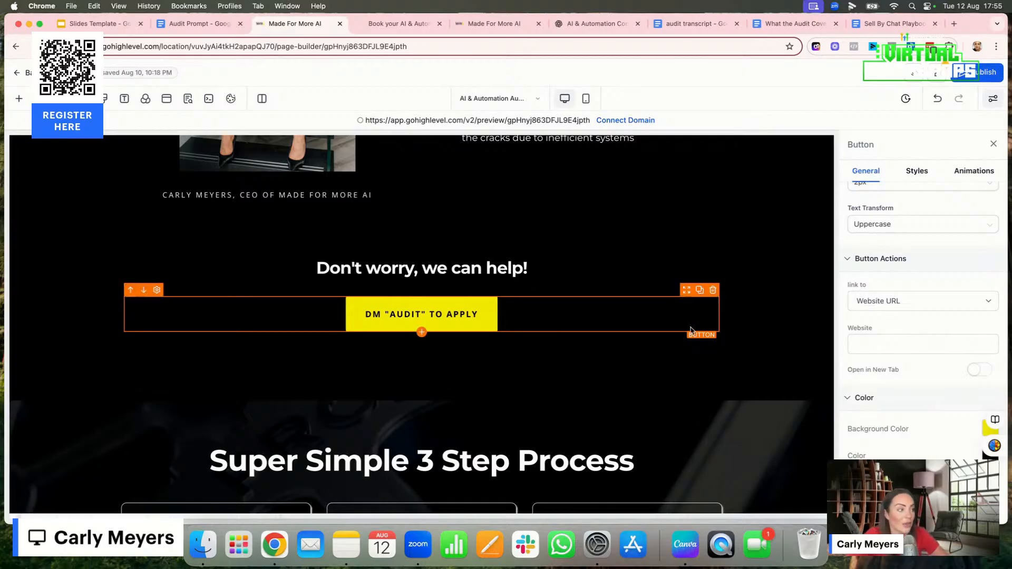
Open the Sell By Chat Playbook document and read its introduction and the Starting the Conversation section
left_click(878, 26)
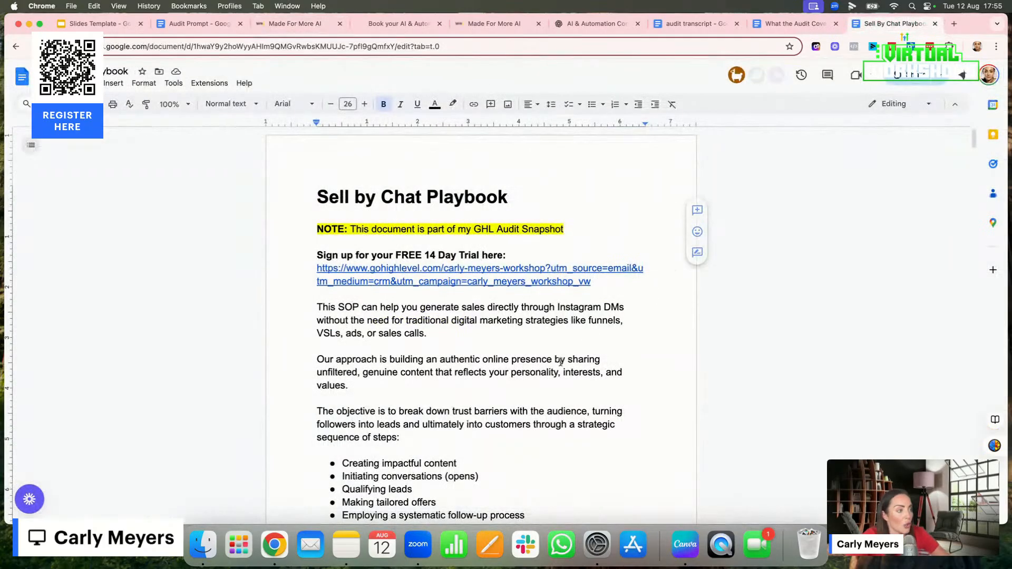
scroll(525, 389, "down", 7)
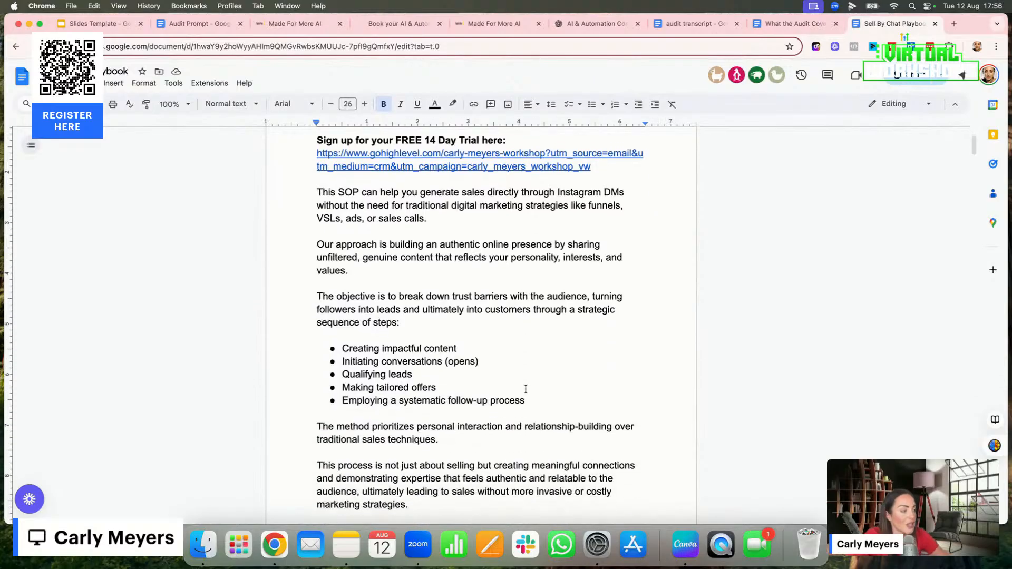
scroll(525, 389, "down", 4)
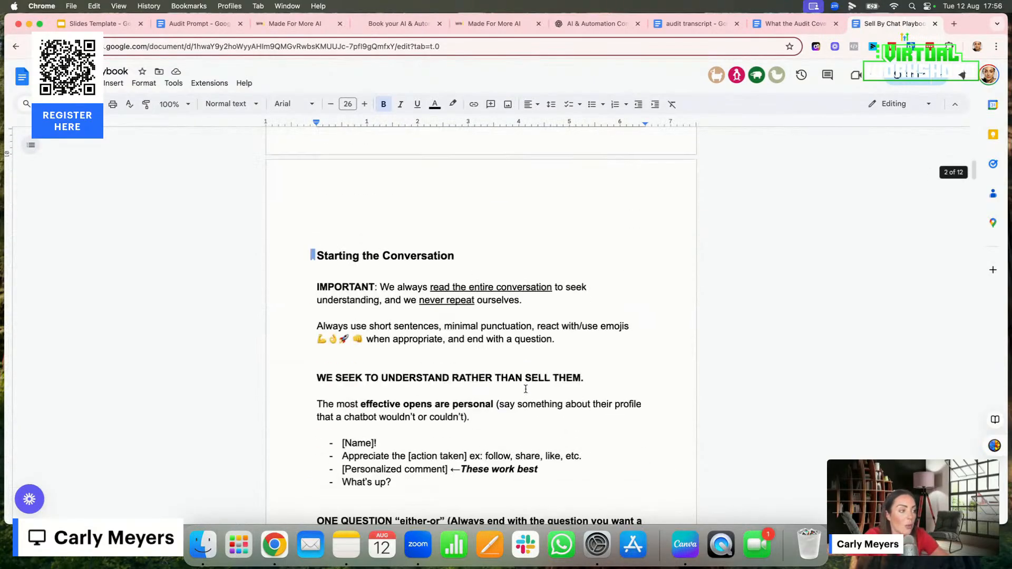
scroll(525, 389, "down", 1)
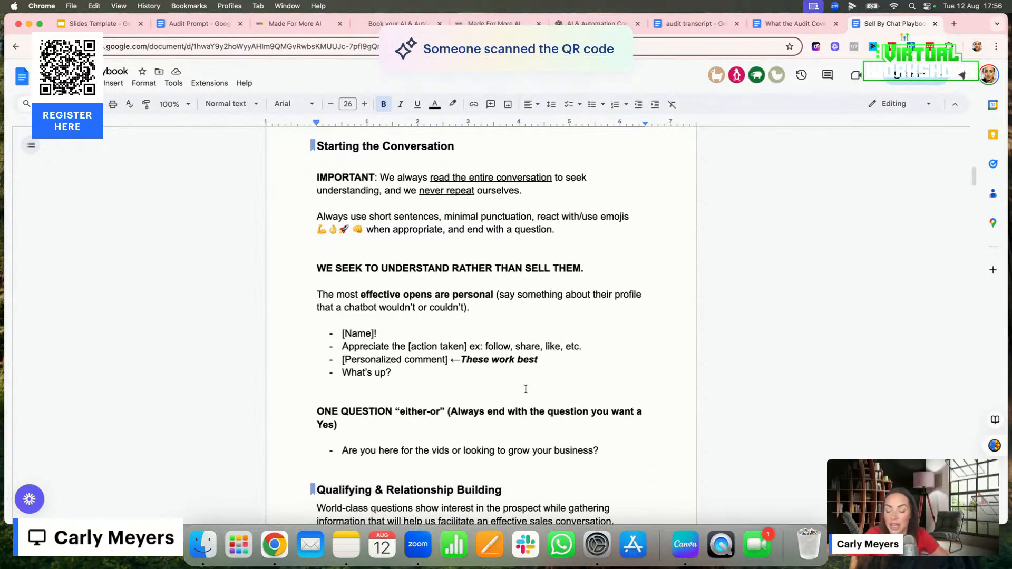
scroll(526, 389, "down", 2)
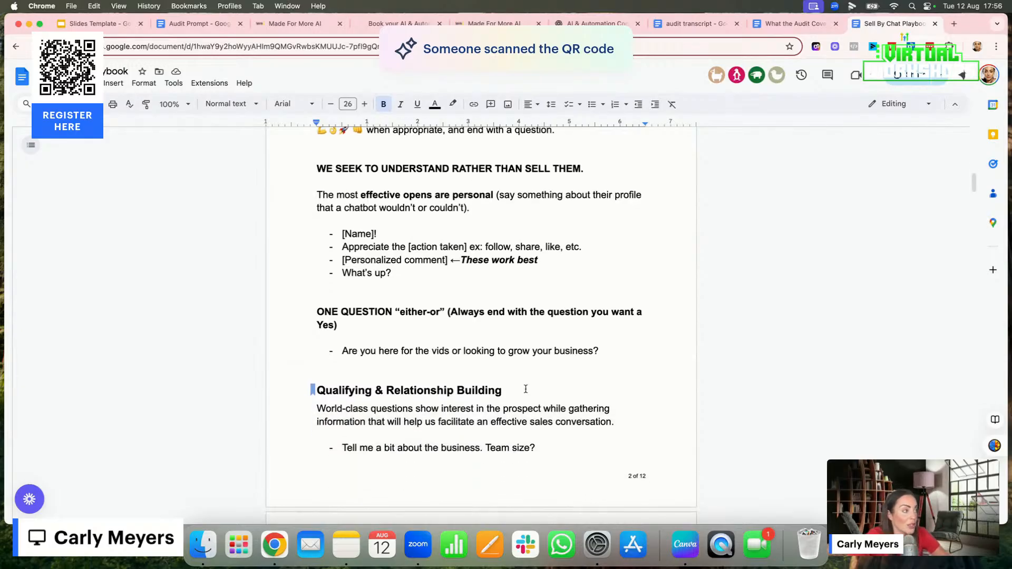
scroll(525, 389, "up", 2)
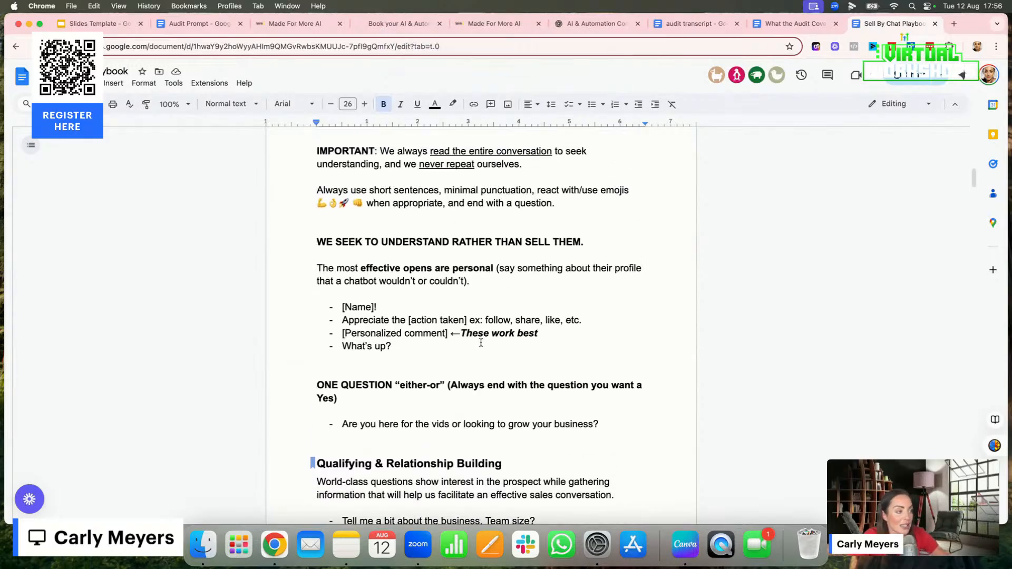
Read the Qualifying & Relationship Building questions, highlighting "Want to dig in a bit and see if I can help?" and clearing the selection
scroll(481, 343, "down", 7)
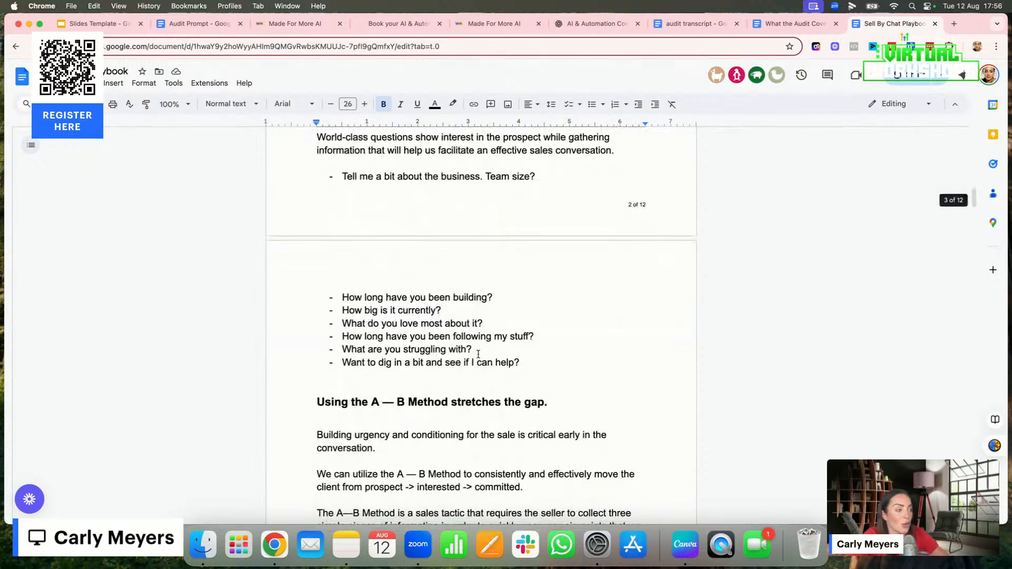
scroll(478, 354, "down", 1)
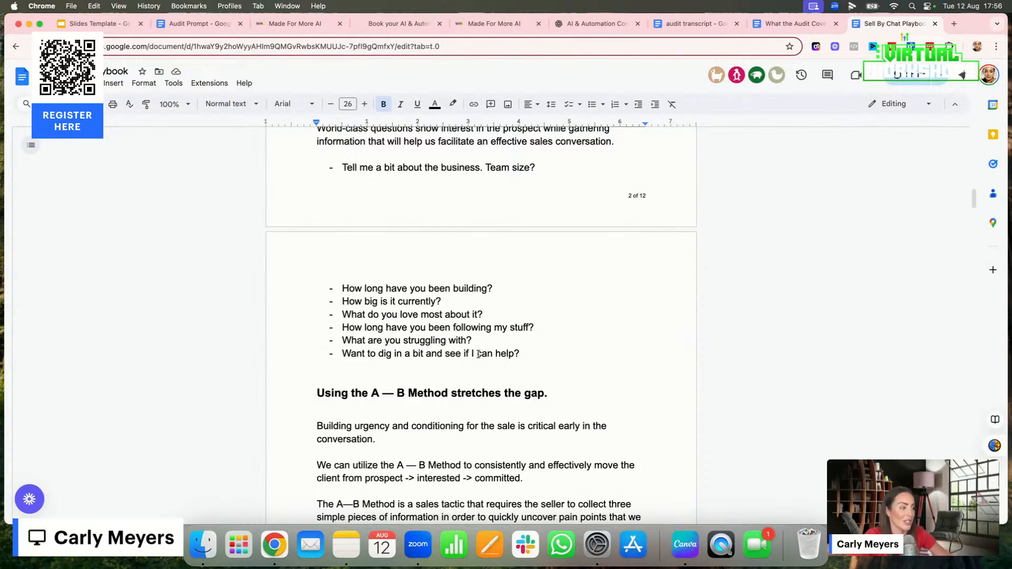
scroll(400, 355, "up", 4)
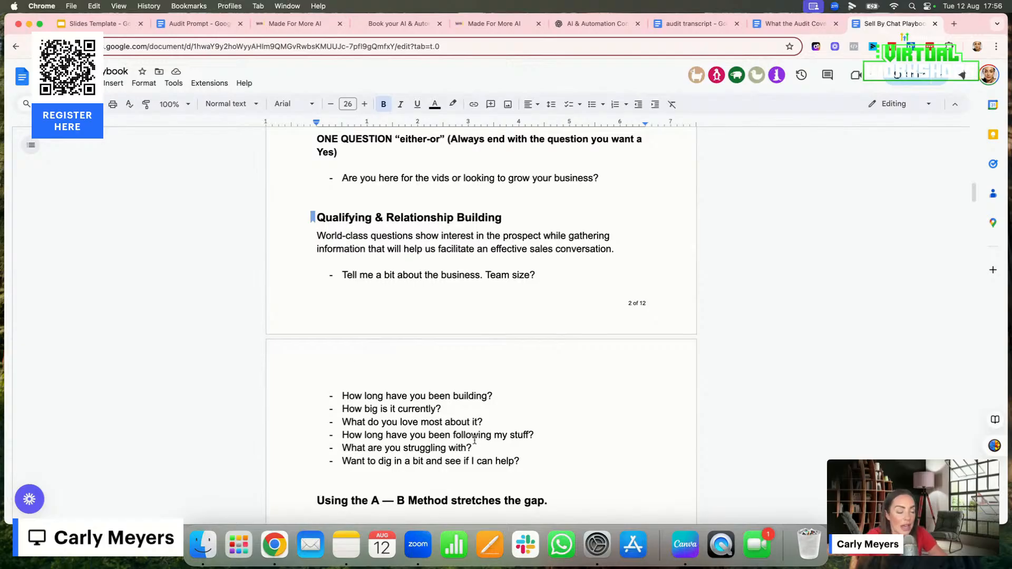
scroll(510, 378, "down", 2)
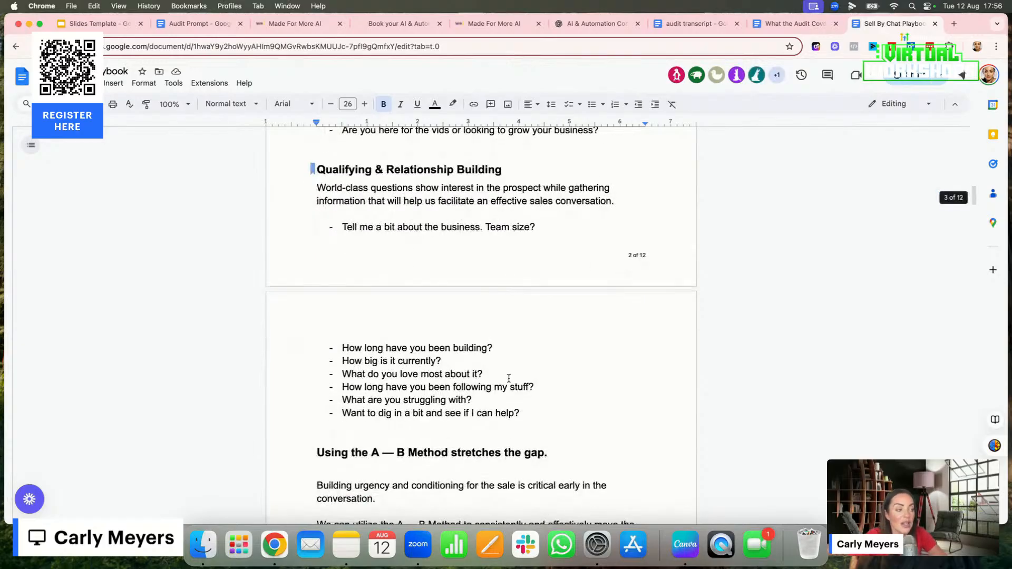
left_click_drag(343, 413, 560, 416)
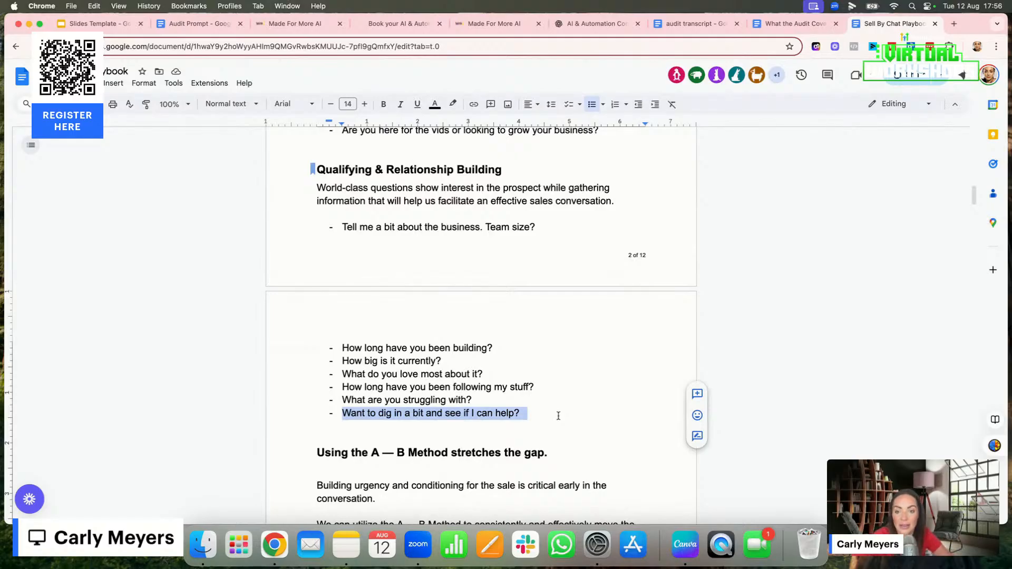
left_click(536, 417)
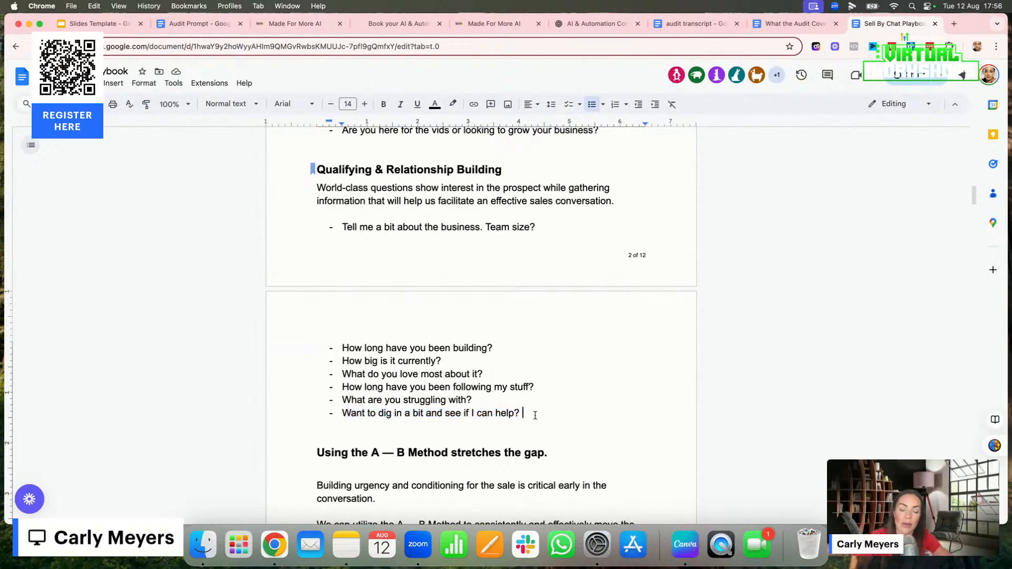
Read the playbook's A — B Method section and its five questions through to Core Principal
scroll(535, 416, "down", 3)
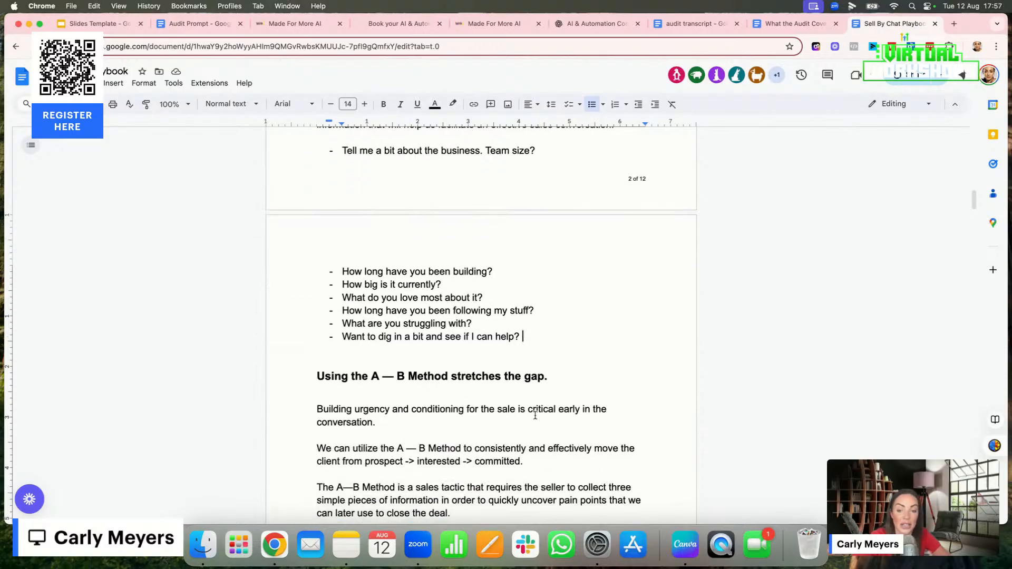
scroll(534, 415, "down", 8)
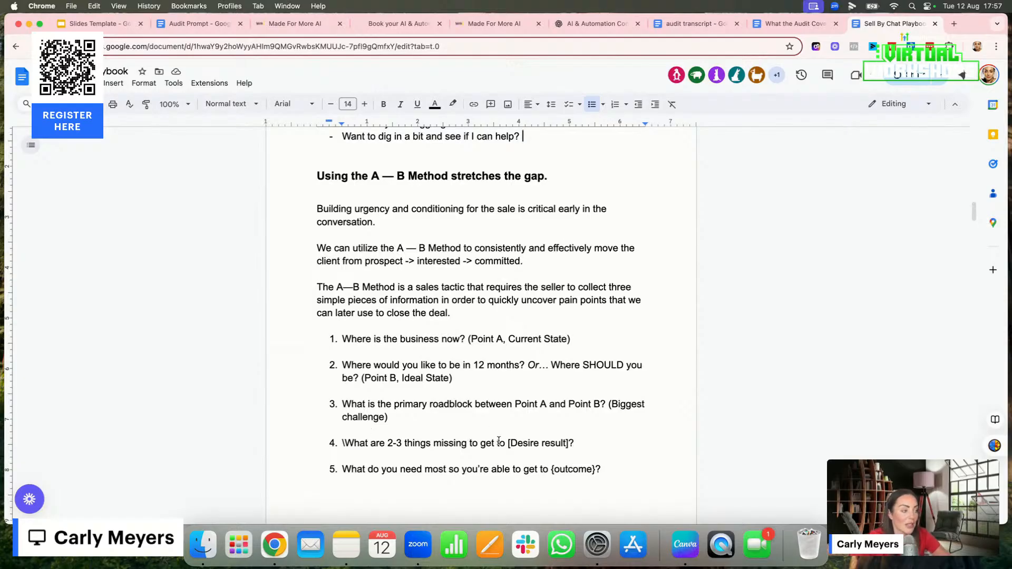
scroll(499, 441, "down", 2)
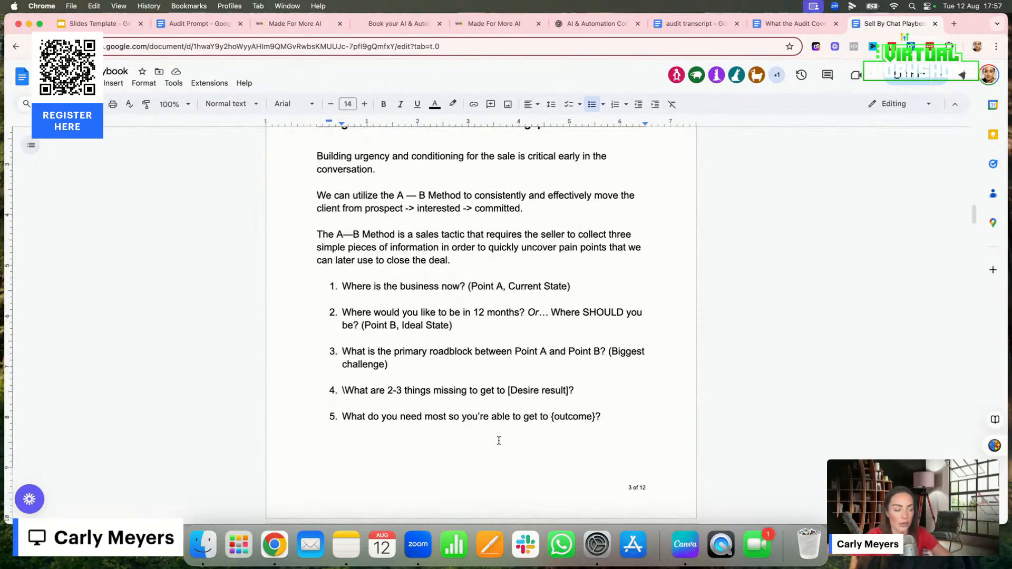
scroll(499, 440, "down", 12)
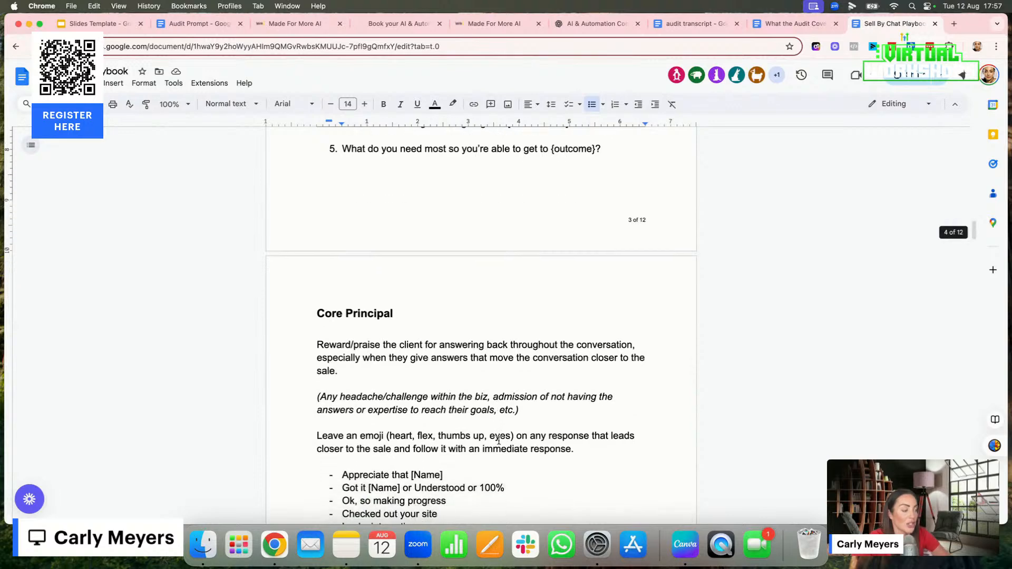
Skim the playbook from the Closing section through Challenges, Leaning out and Solution to the Offer Template and Payment Links
scroll(498, 440, "down", 15)
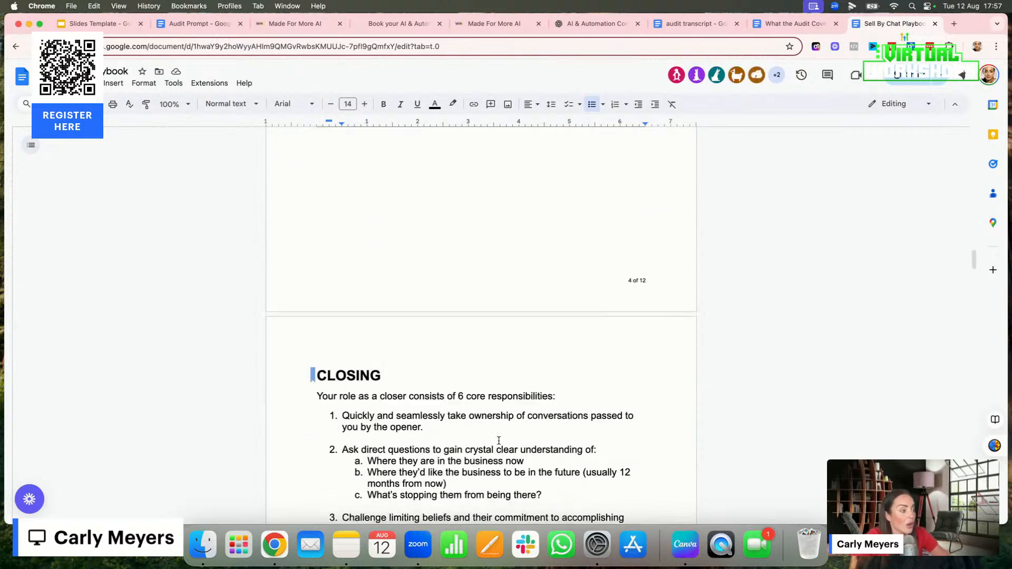
scroll(498, 440, "down", 16)
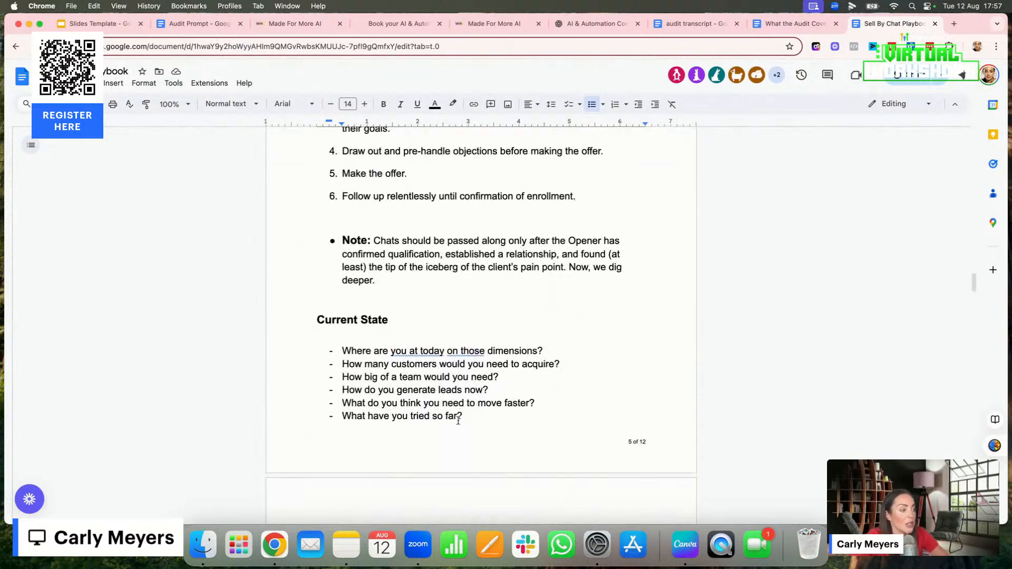
scroll(458, 420, "down", 11)
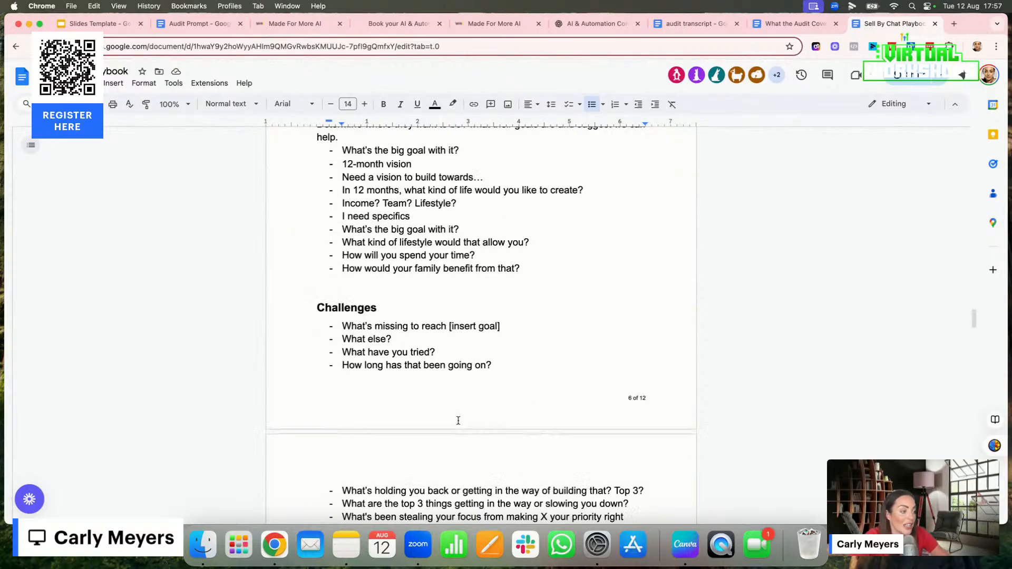
scroll(458, 420, "down", 15)
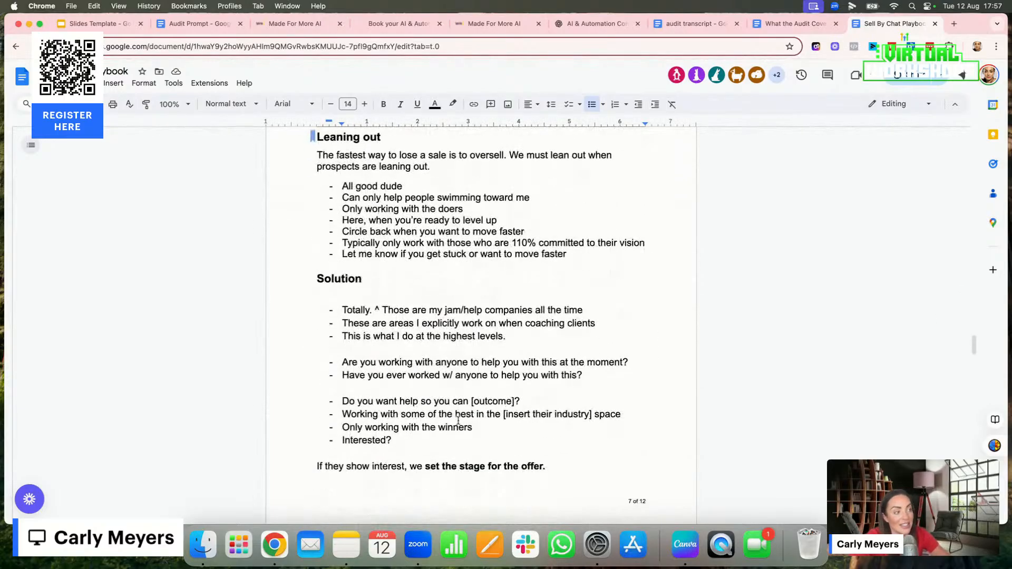
scroll(458, 420, "down", 20)
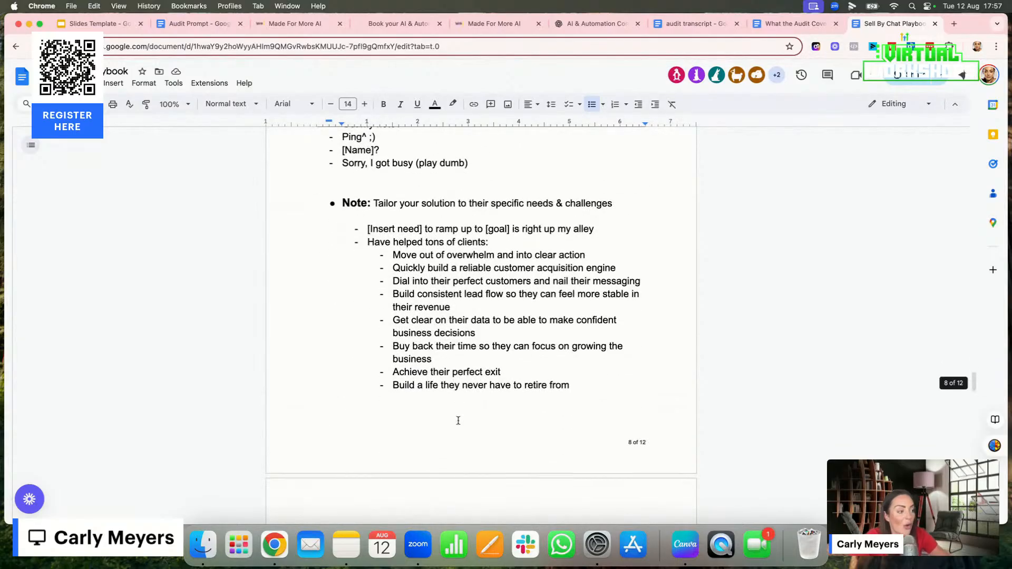
scroll(458, 420, "down", 6)
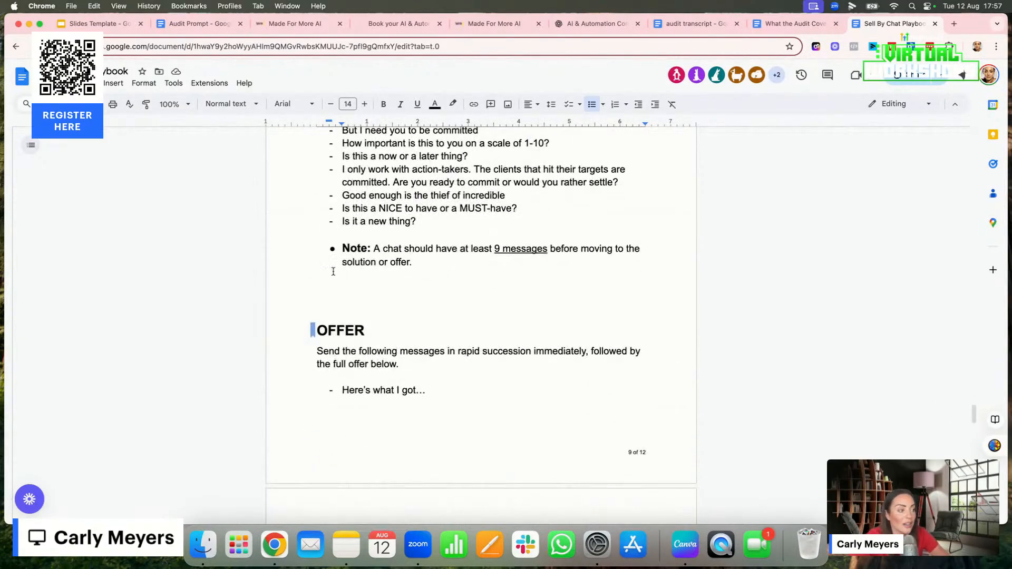
scroll(459, 478, "down", 5)
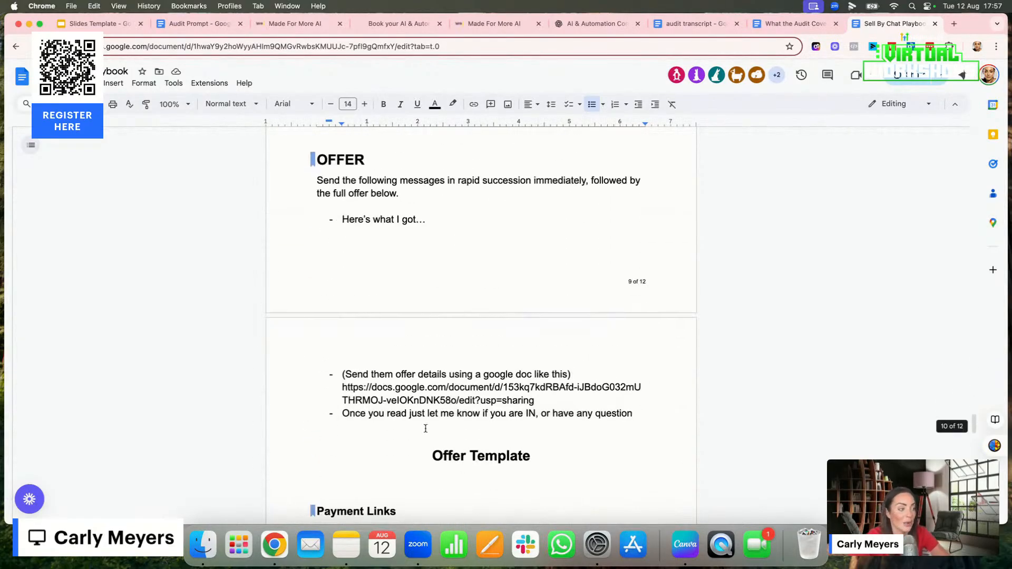
scroll(425, 429, "down", 5)
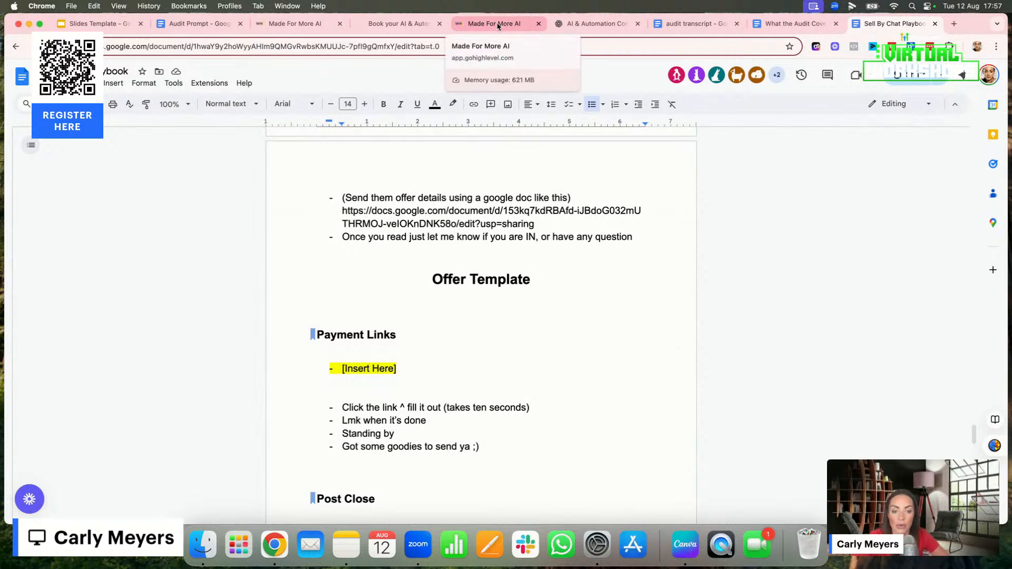
Switch back to the funnel page builder and open the Checkout page, discarding the unsaved changes on the AI & Automation Audit page
left_click(285, 27)
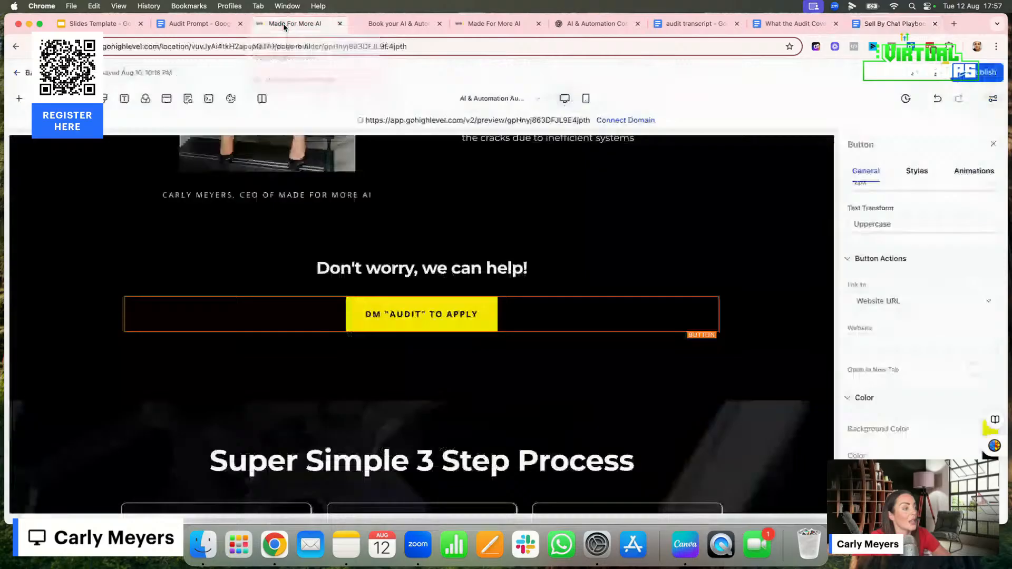
left_click(500, 98)
left_click(58, 211)
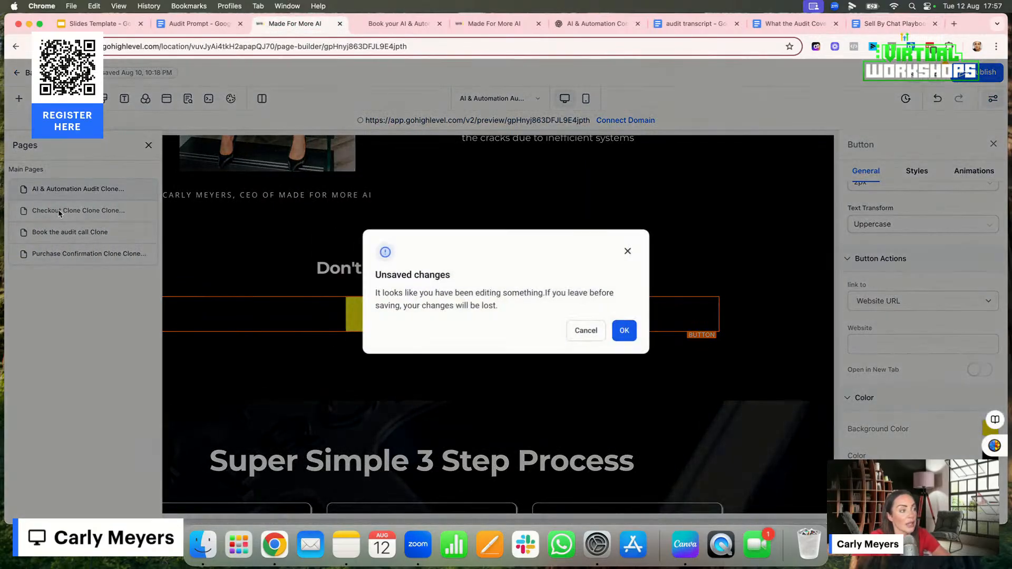
left_click(623, 331)
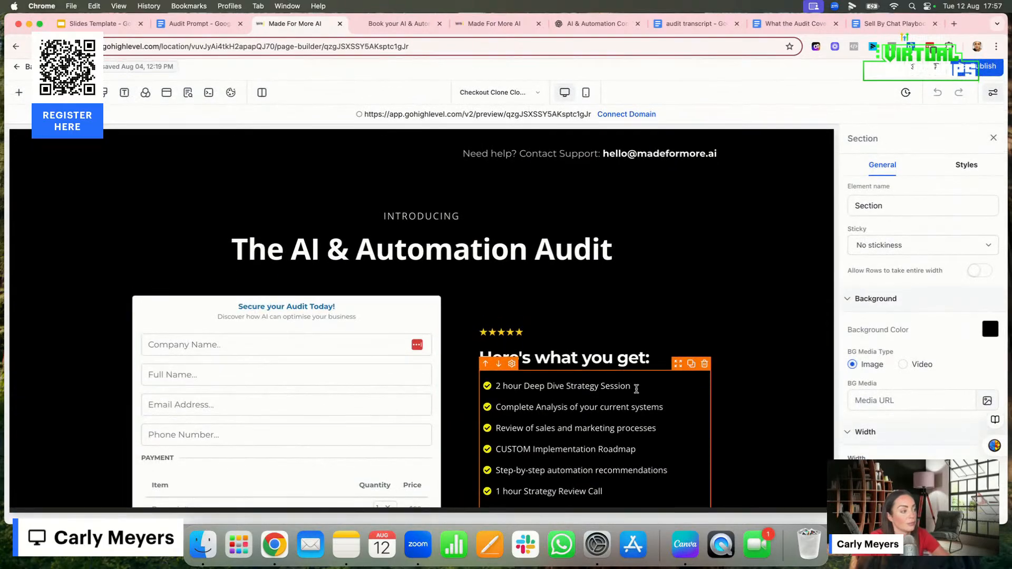
Review the checkout page's order form, payment area and "Here's what you get" list
scroll(637, 388, "down", 5)
scroll(720, 362, "down", 1)
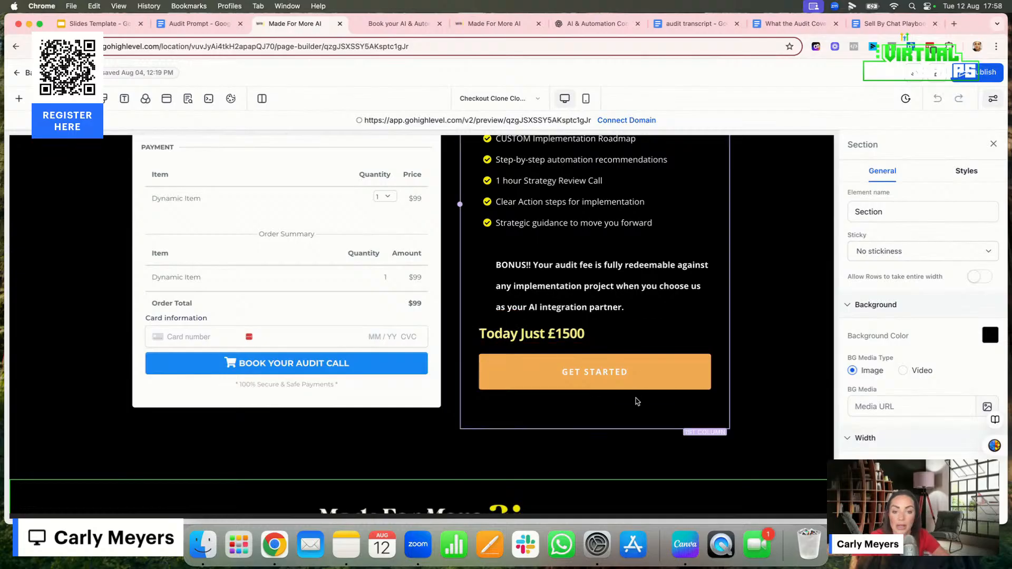
scroll(637, 402, "up", 4)
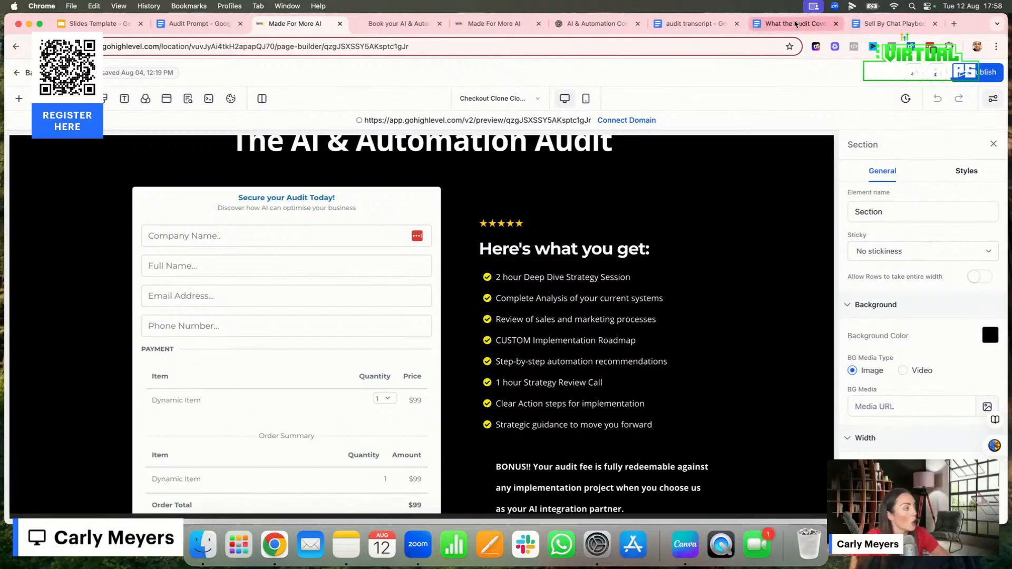
Open the What the Audit Covers document and highlight the client company name and the first interviewee's name as client-specific details
left_click(782, 27)
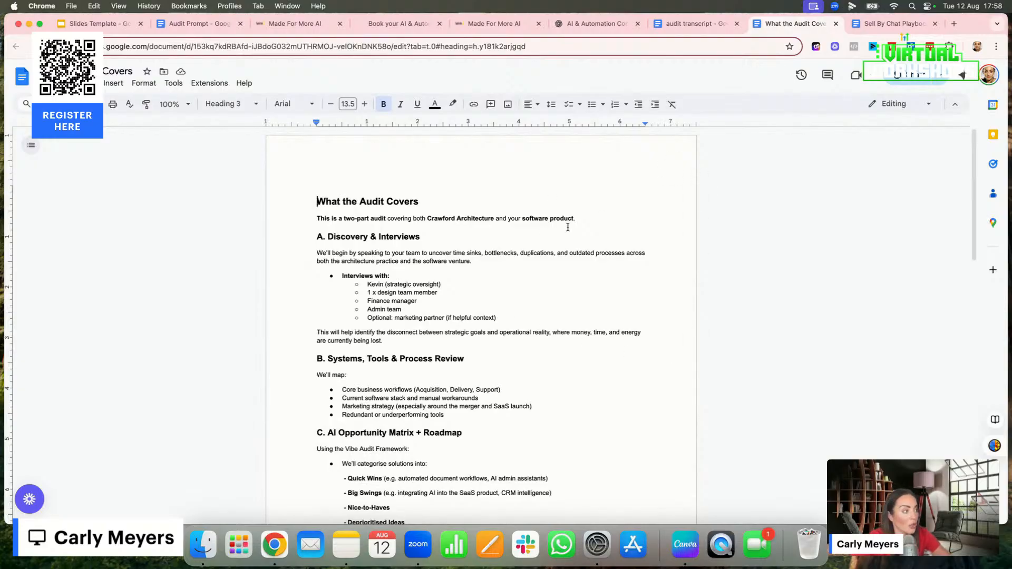
left_click_drag(428, 218, 495, 216)
left_click_drag(367, 285, 389, 286)
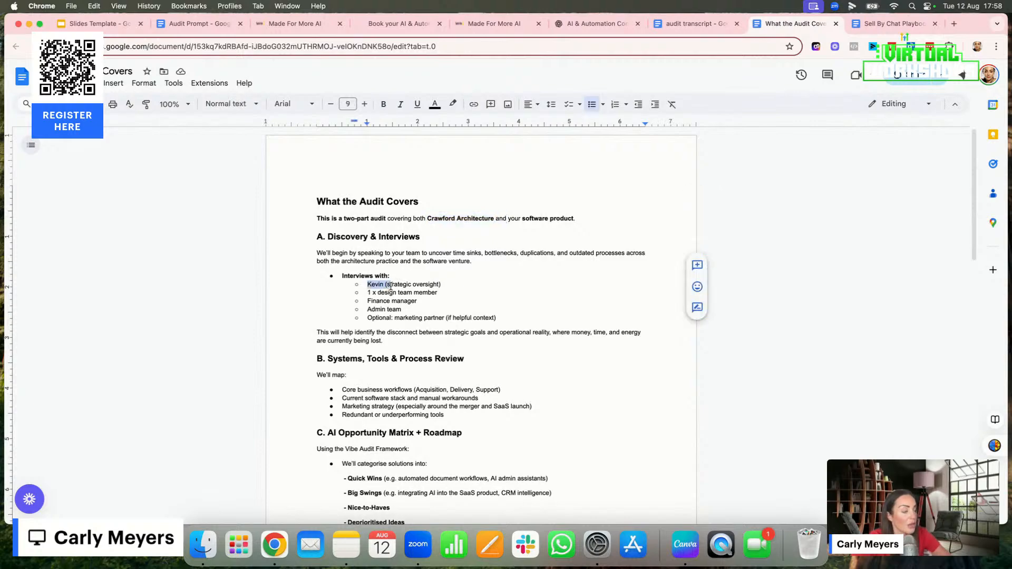
Review the audit offer document's deliverables, Investment, What Happens Next and Optional Implementation Support sections
scroll(380, 389, "down", 7)
scroll(380, 390, "down", 8)
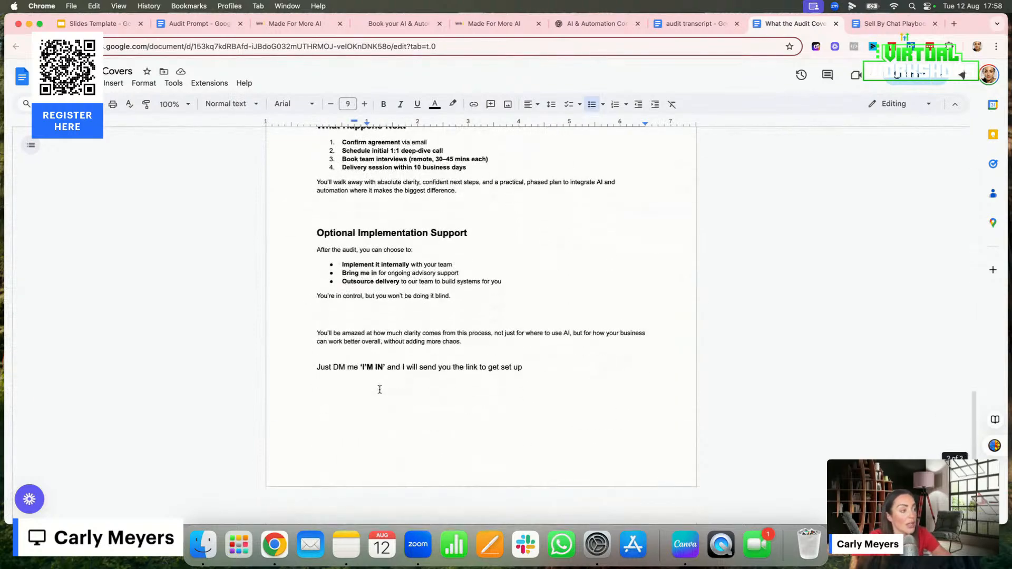
scroll(399, 262, "up", 12)
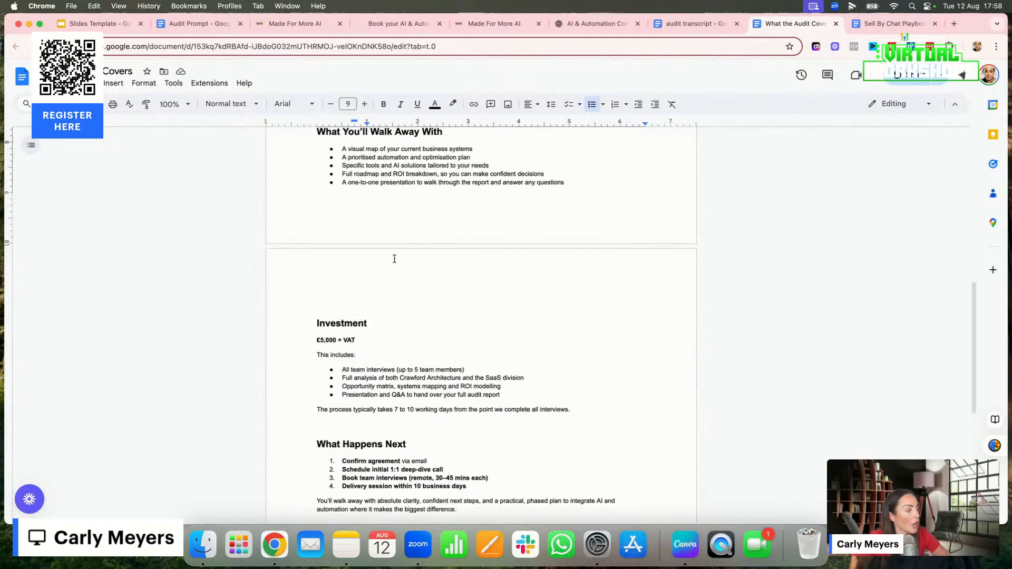
scroll(394, 258, "down", 12)
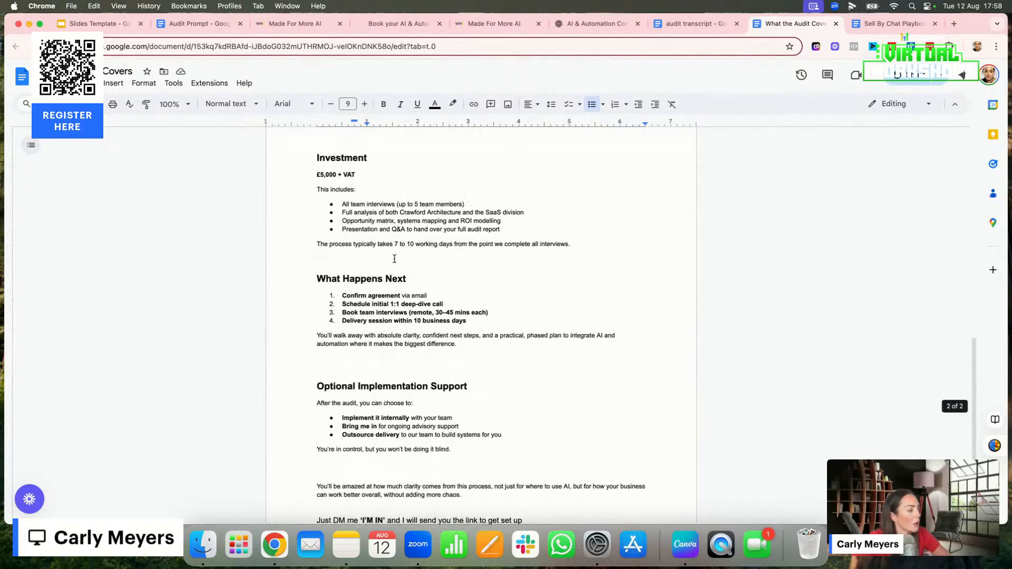
scroll(394, 258, "up", 15)
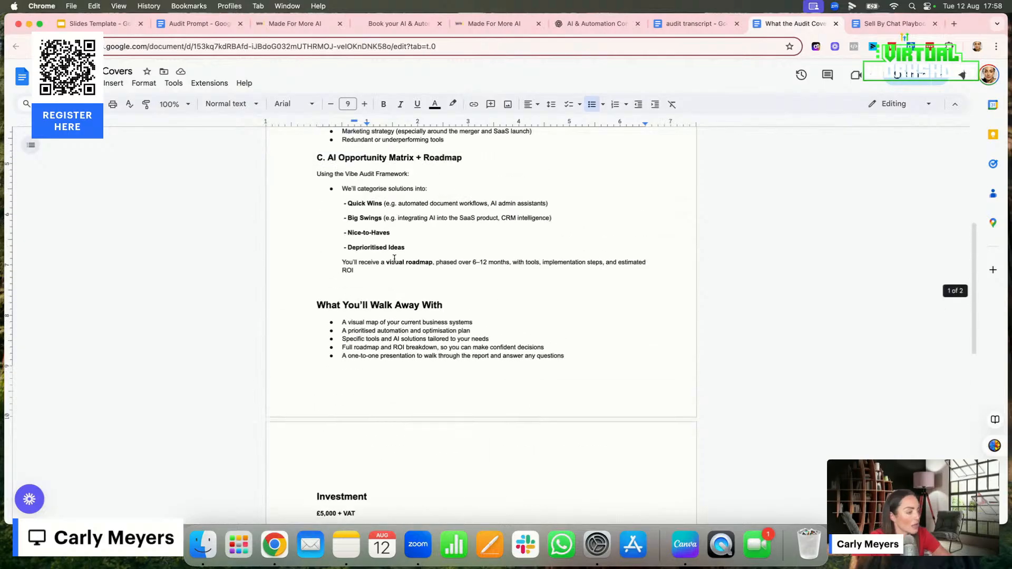
Review the audit document's closing section, including the instruction to DM "I'M IN", against its opening scope
scroll(394, 259, "down", 15)
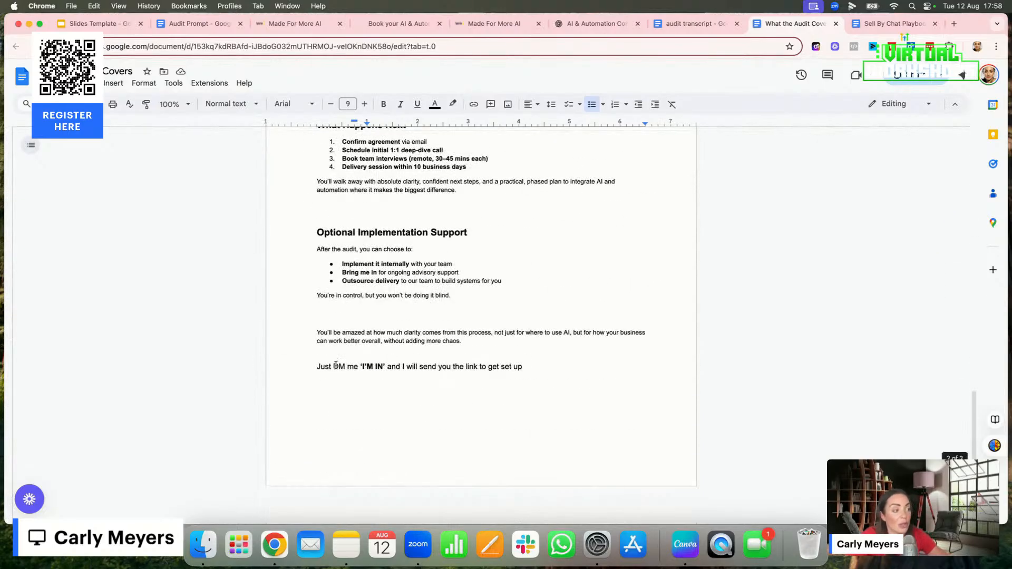
left_click_drag(319, 312, 475, 309)
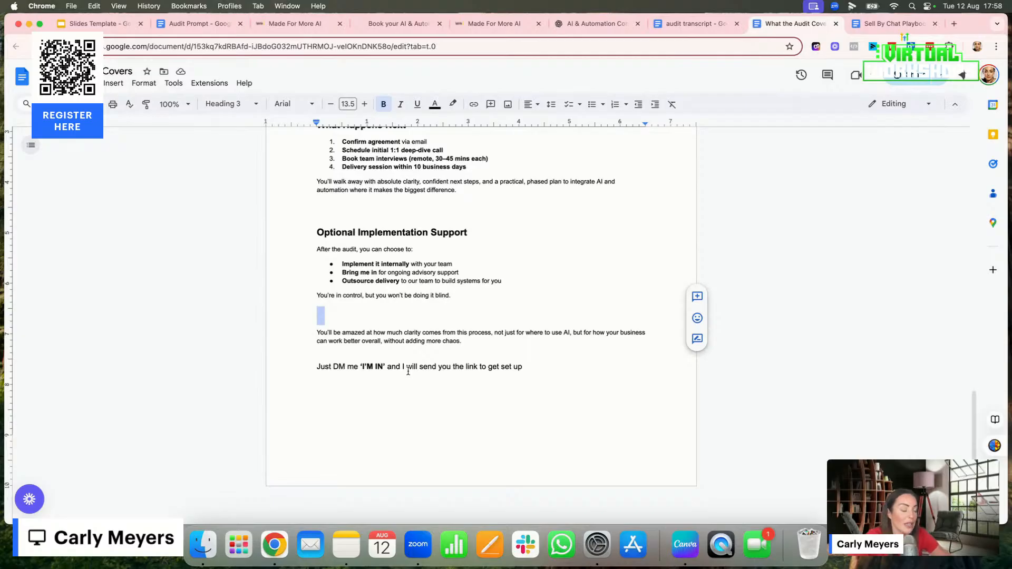
scroll(487, 234, "up", 15)
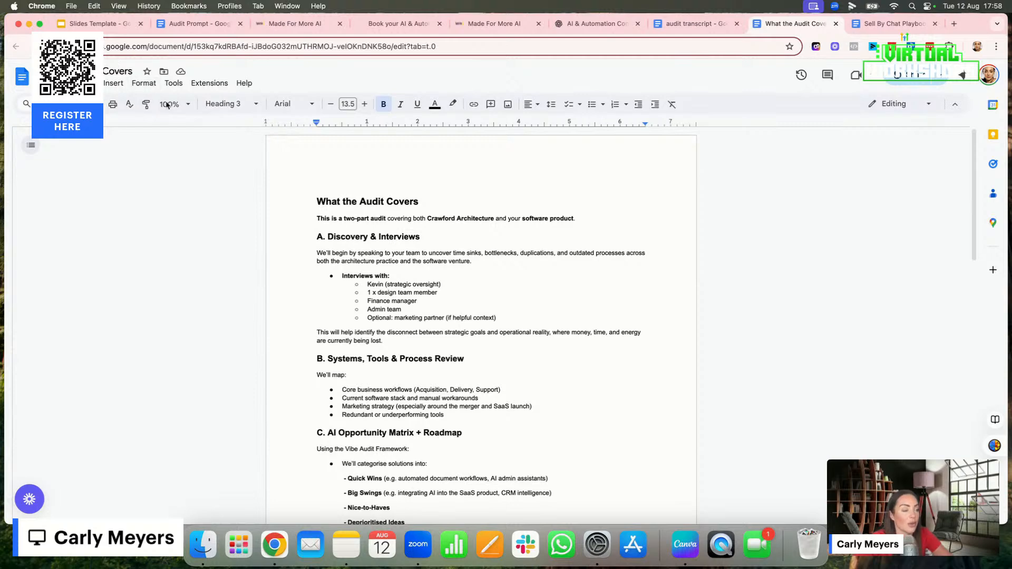
scroll(414, 462, "down", 15)
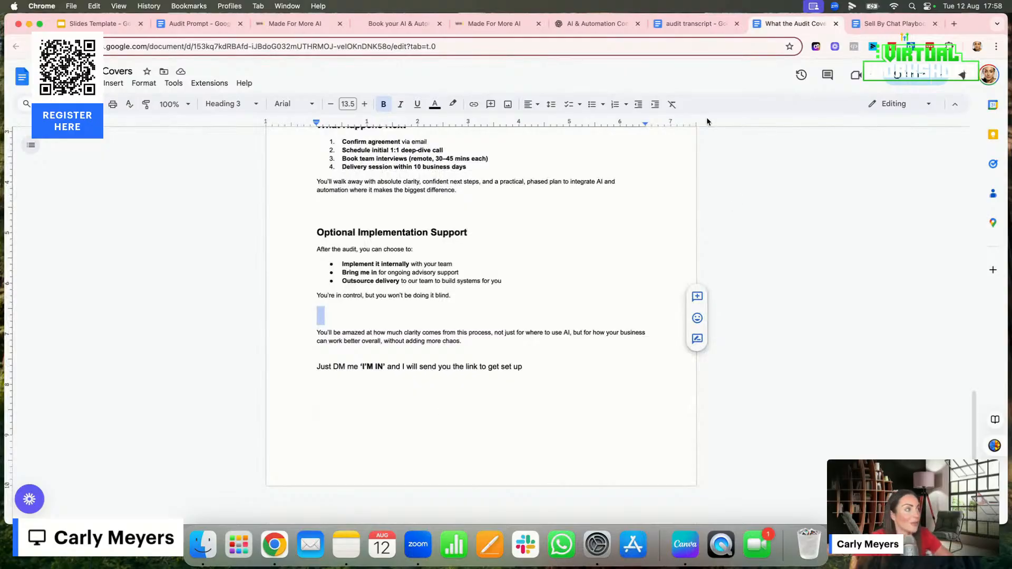
Switch back to the funnel page builder, leave the Checkout page, and open Payment Links in the Payments area, dismissing the introductory pop-ups
left_click(295, 23)
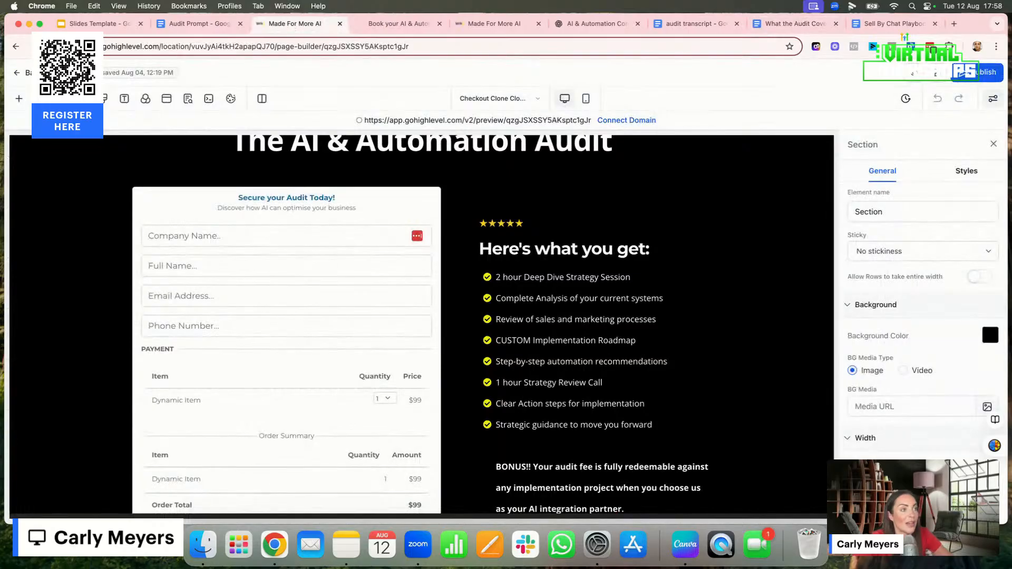
left_click(30, 74)
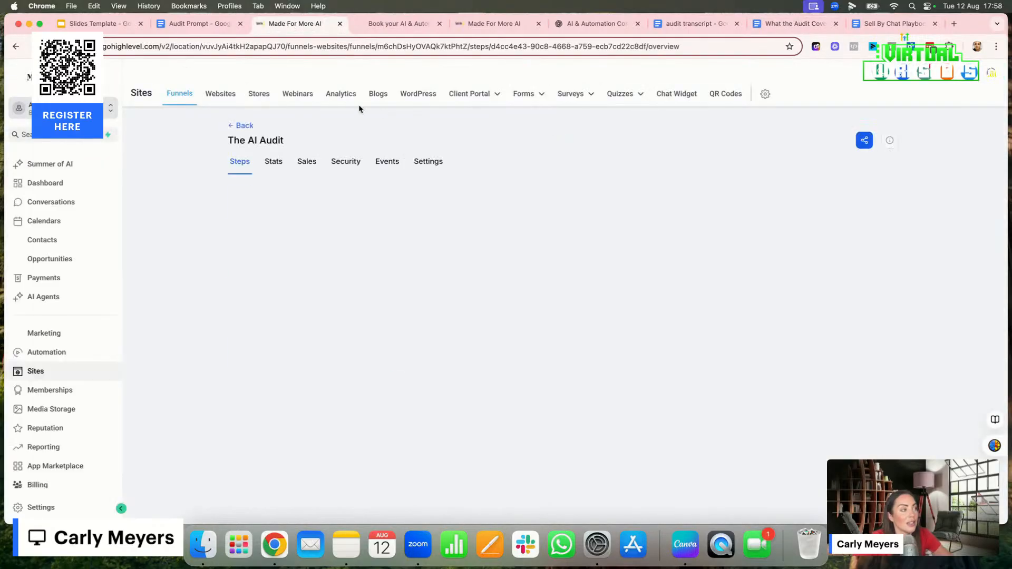
left_click(59, 279)
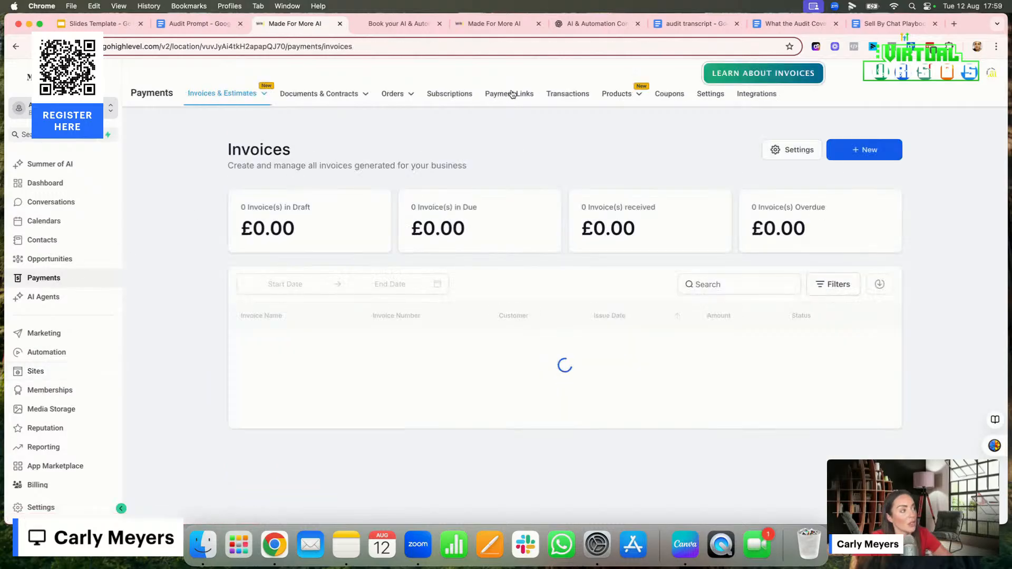
left_click(509, 94)
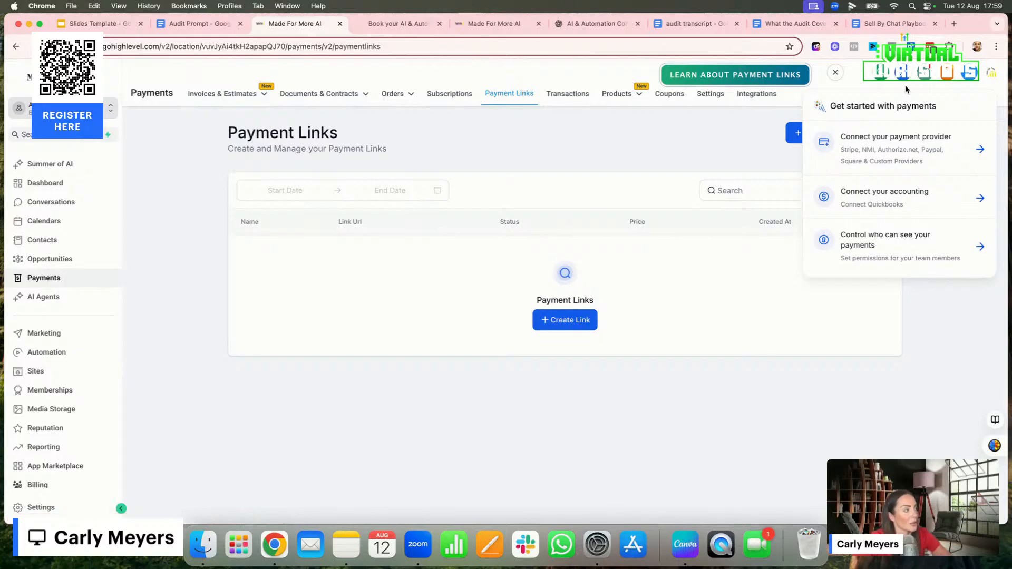
left_click(835, 72)
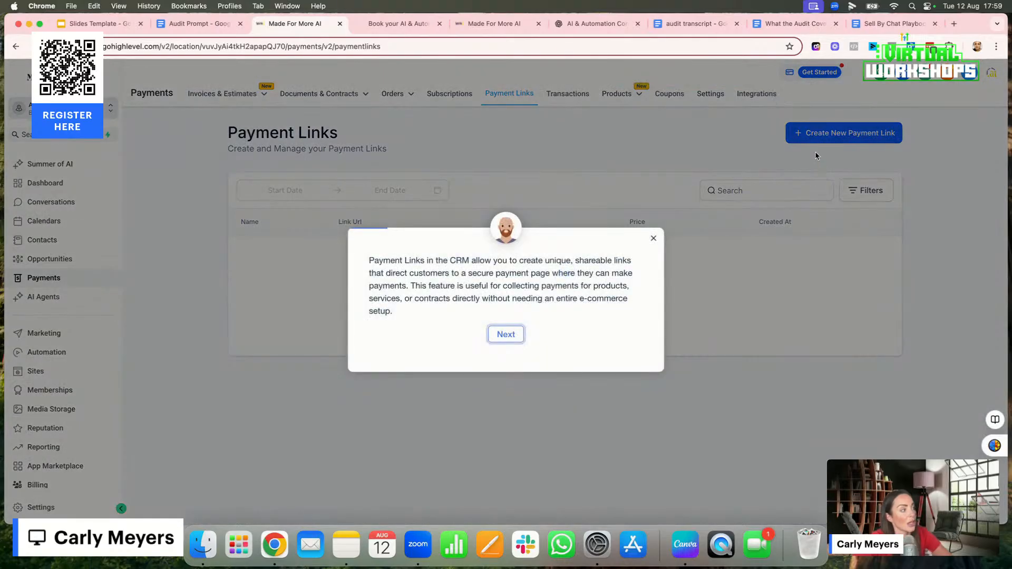
left_click(654, 238)
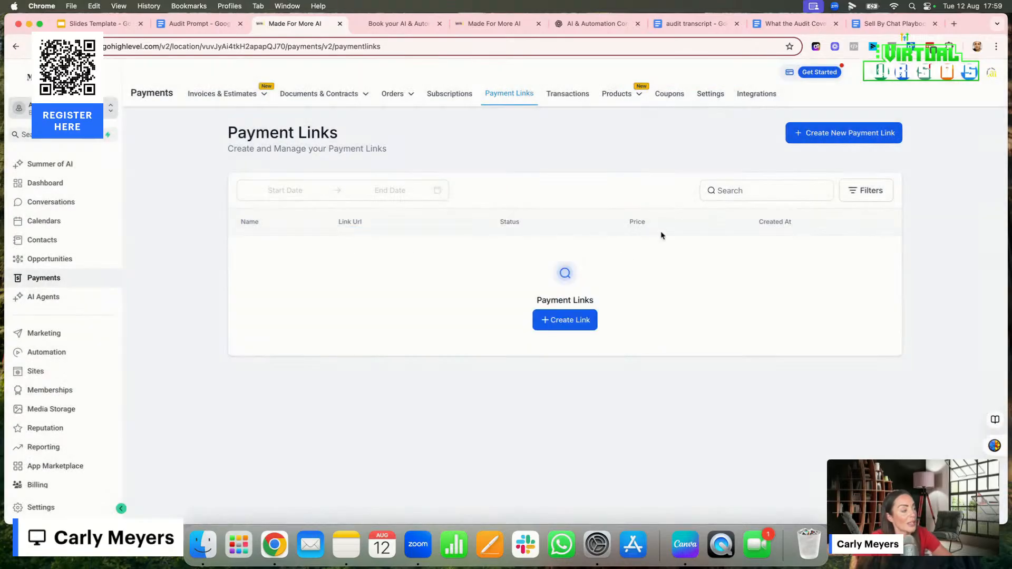
Open a new payment link form, check its product choices, and return to the payment links without saving
left_click(841, 135)
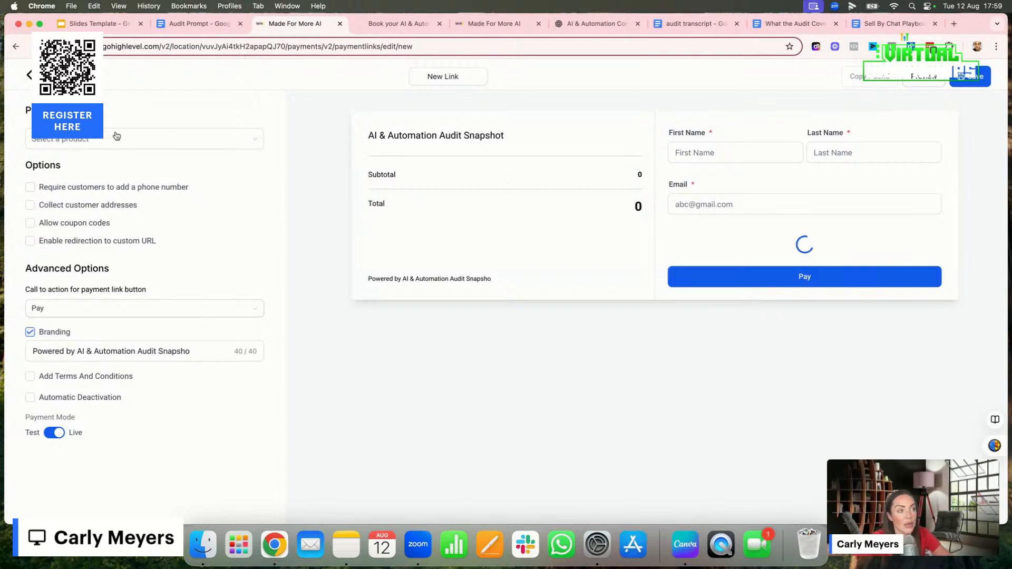
left_click(116, 144)
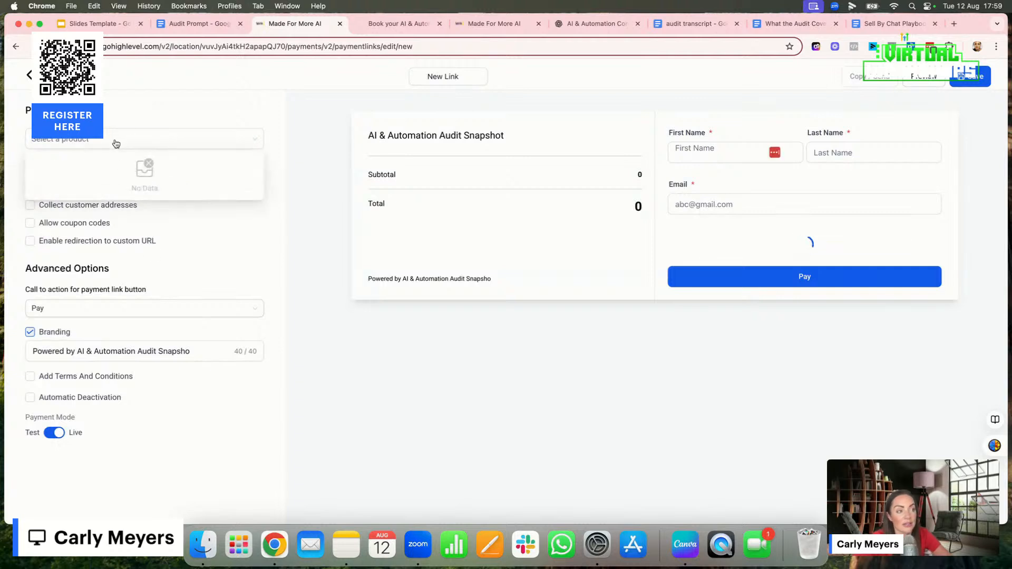
left_click(318, 252)
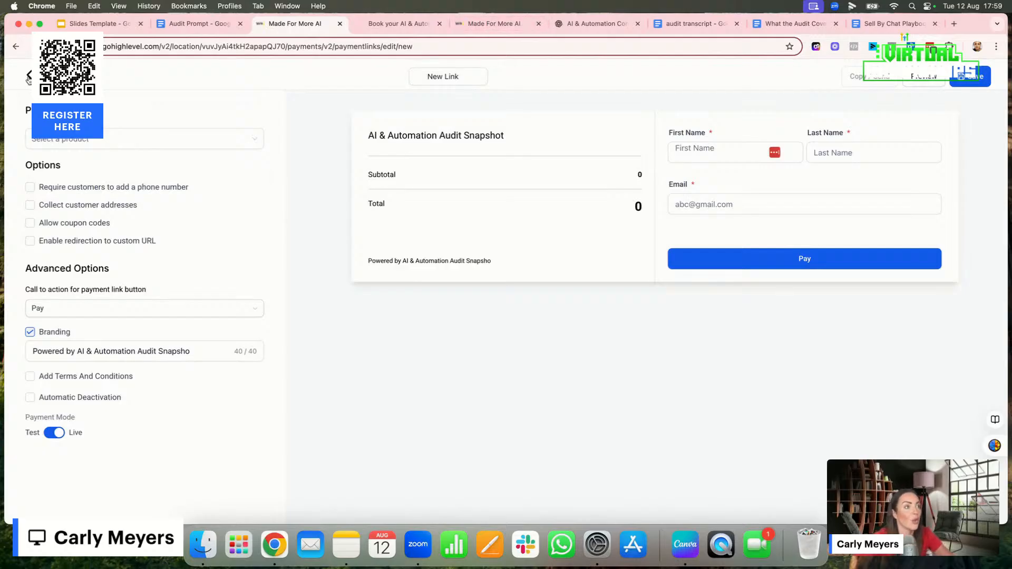
left_click(29, 78)
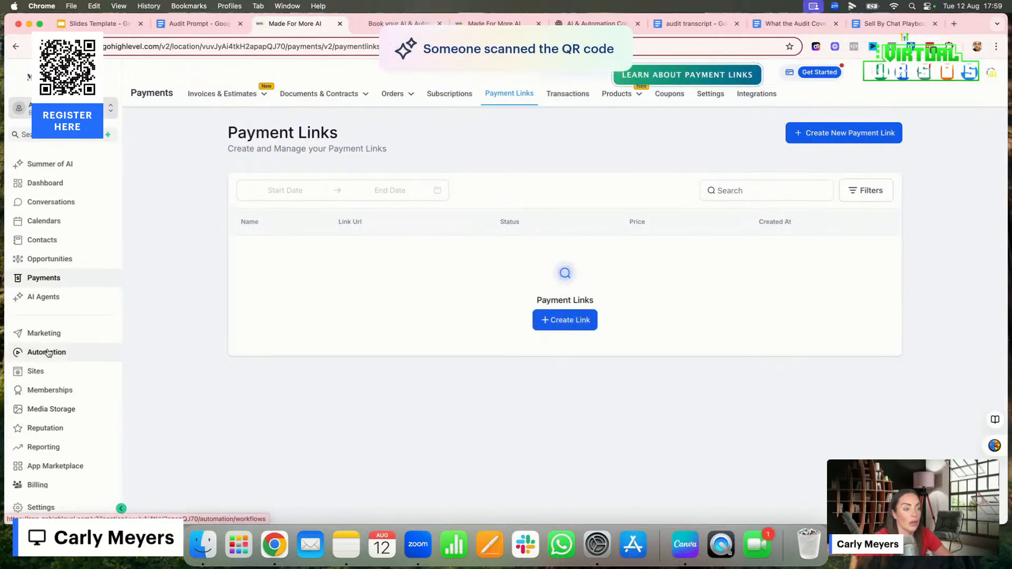
Open the "2. Info Sent → Update Opportunity & Email Contact" automation workflow and read its Email action's message through to the sign-off
left_click(47, 352)
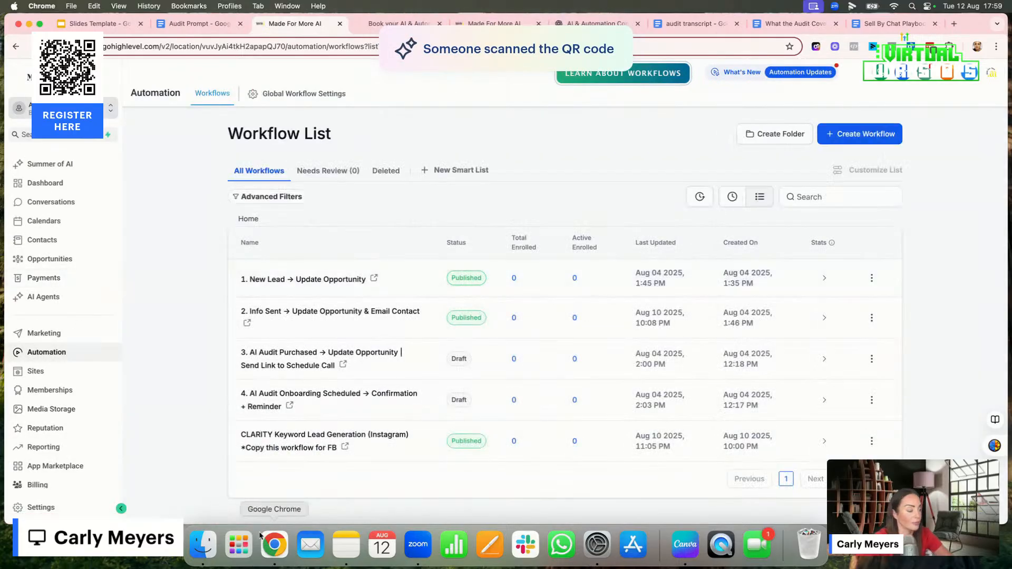
left_click(309, 314)
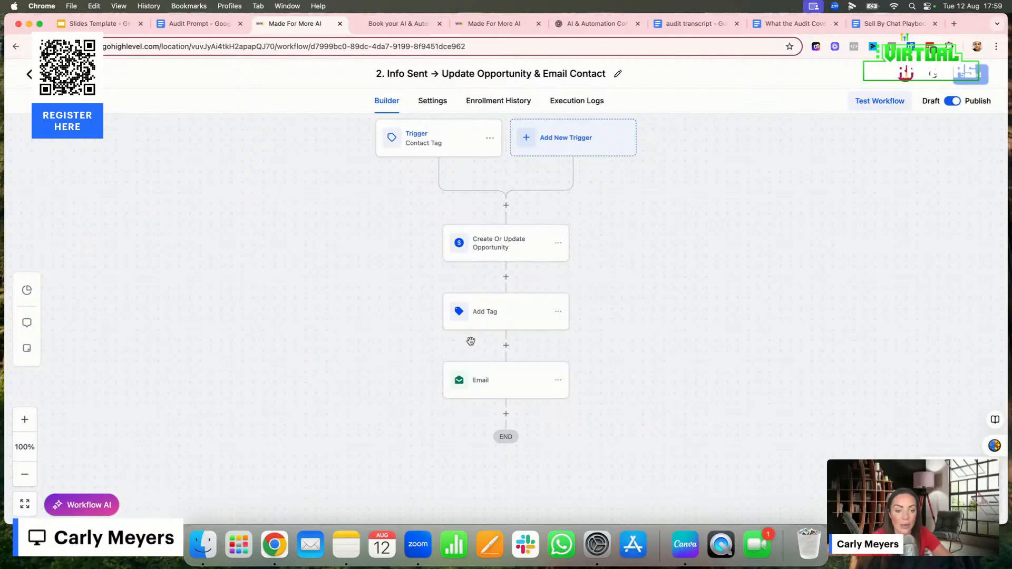
left_click(489, 384)
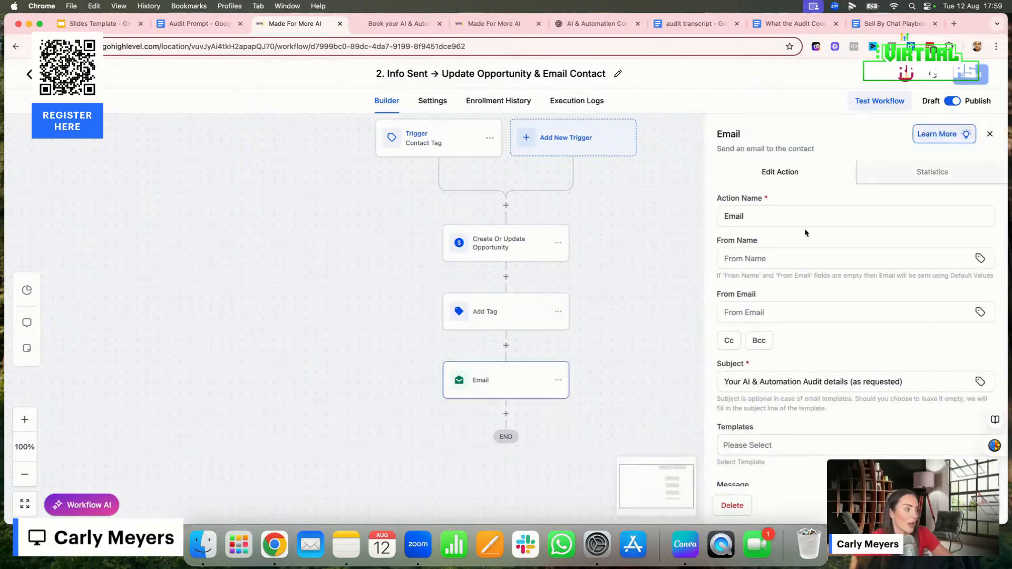
scroll(791, 296, "down", 10)
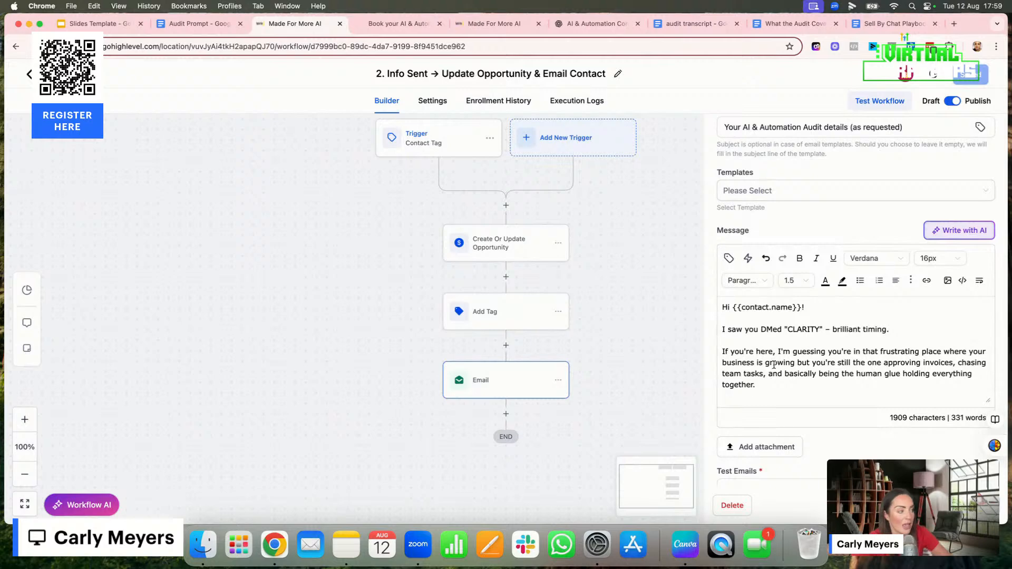
scroll(773, 365, "down", 5)
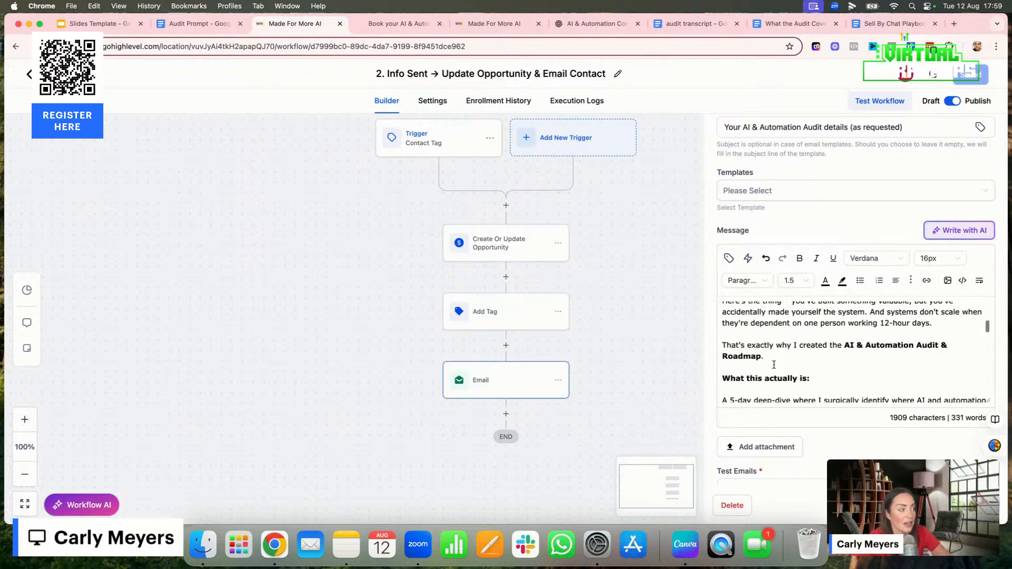
scroll(773, 365, "down", 5)
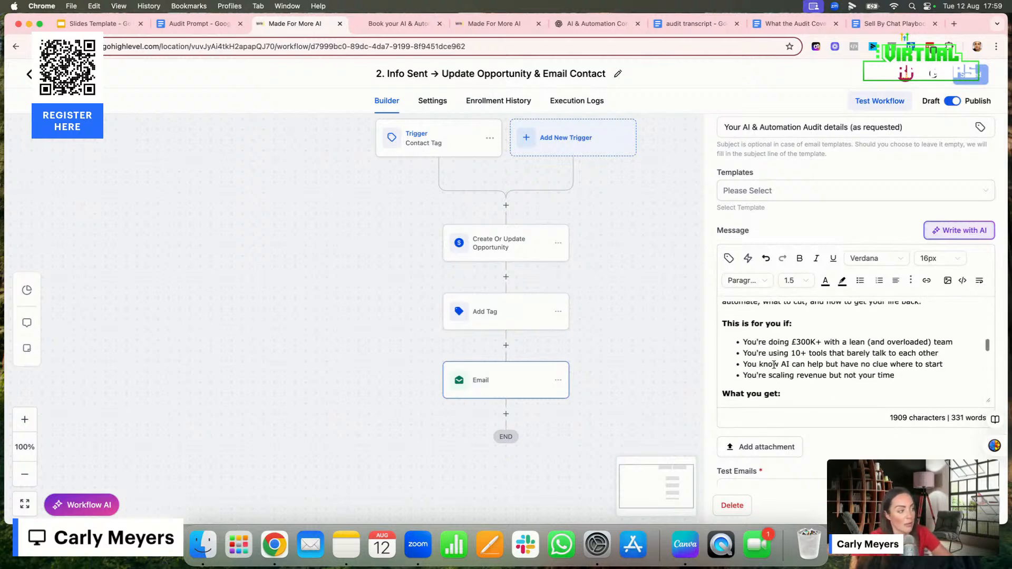
scroll(773, 365, "down", 8)
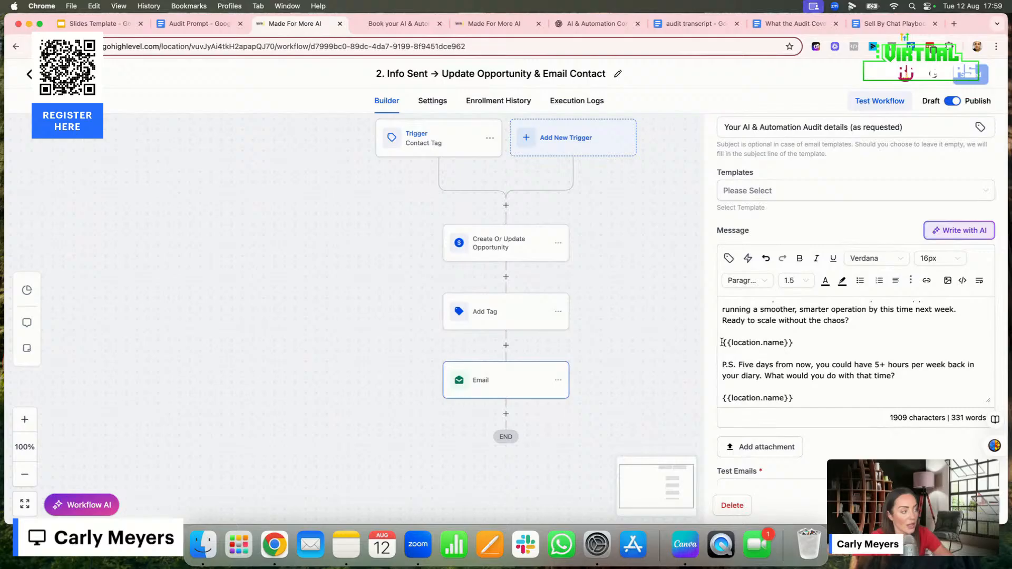
Try replacing the final {{location.name}} in the email message with the contact's First Name custom value, and leave the workflow discarding the changes
left_click_drag(722, 342, 795, 343)
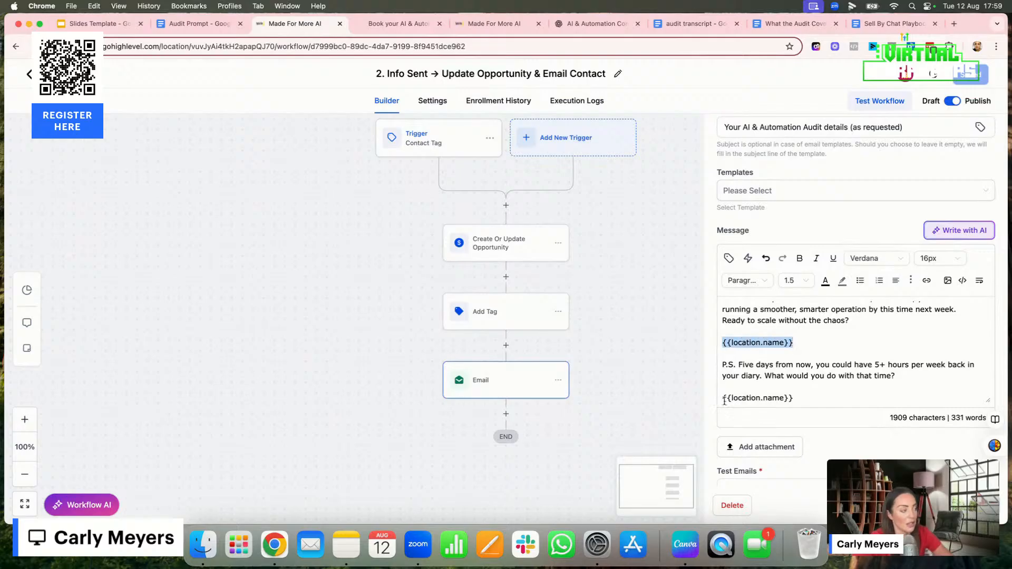
left_click_drag(723, 397, 794, 397)
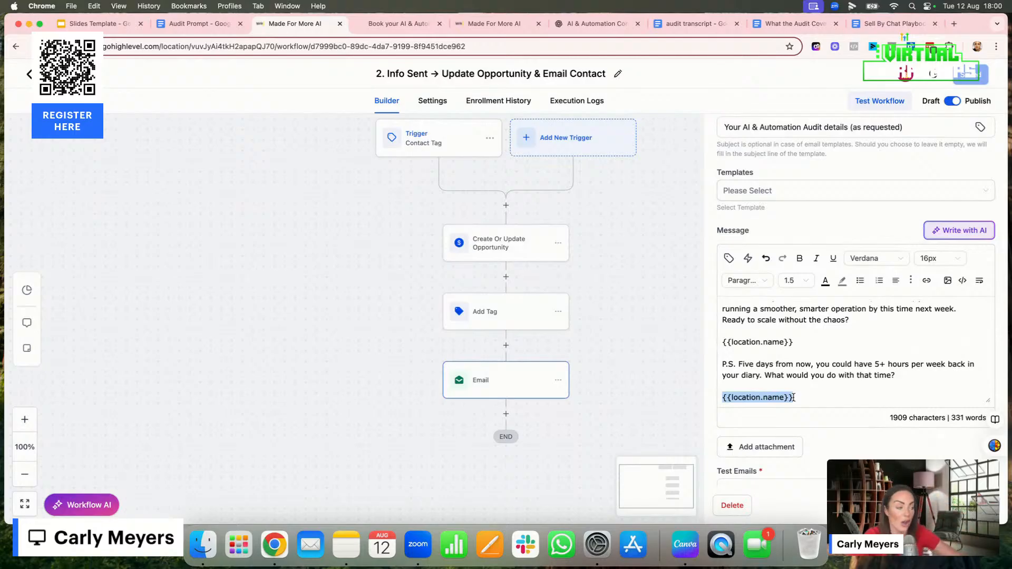
left_click(728, 258)
left_click(706, 316)
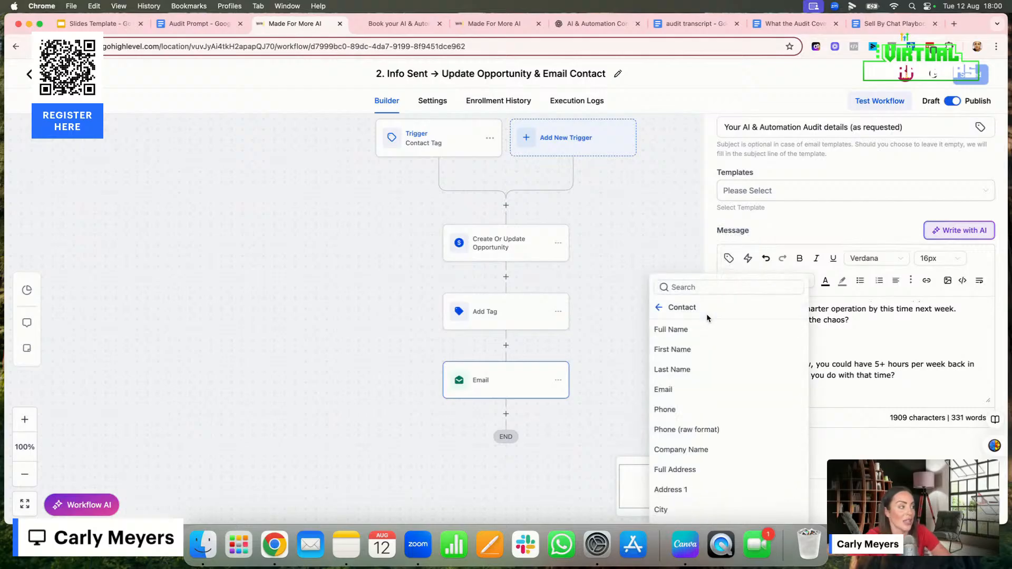
left_click(673, 351)
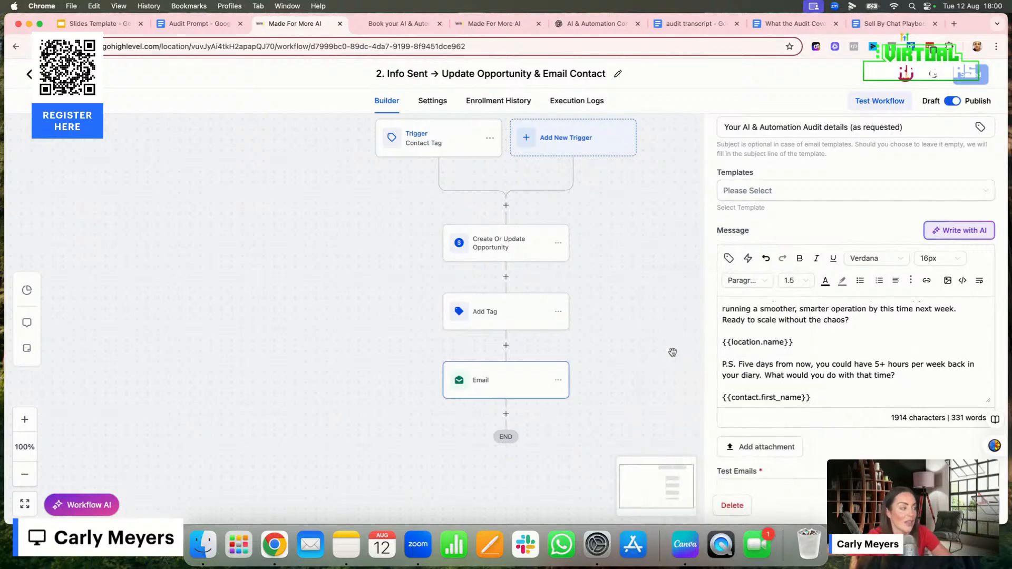
left_click_drag(723, 397, 817, 395)
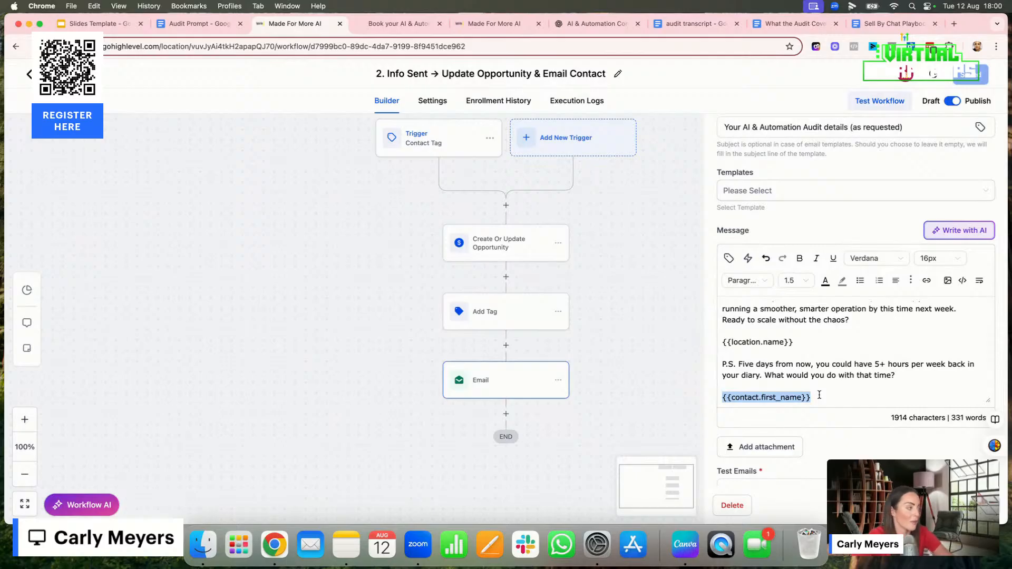
left_click(787, 396)
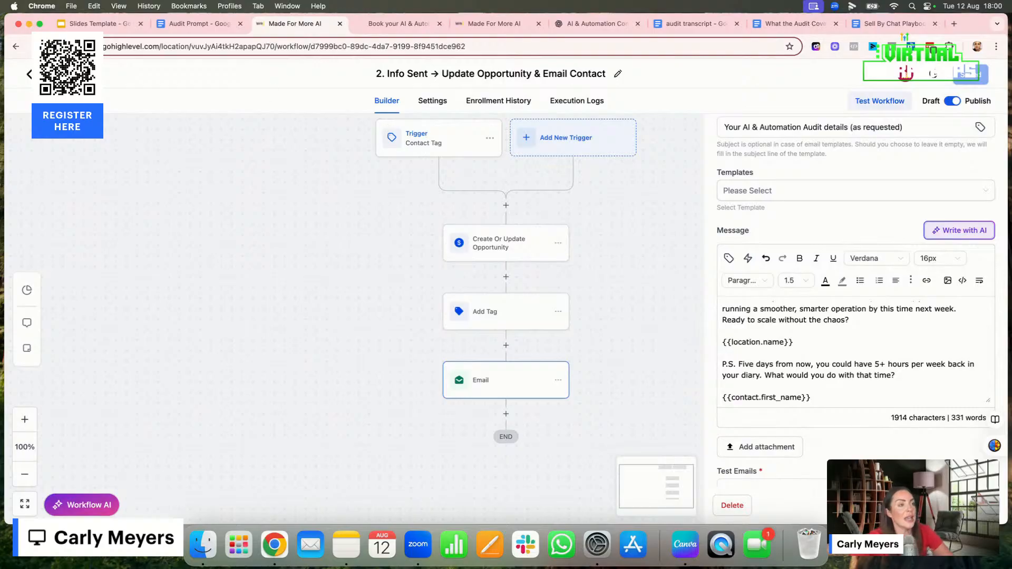
left_click(29, 74)
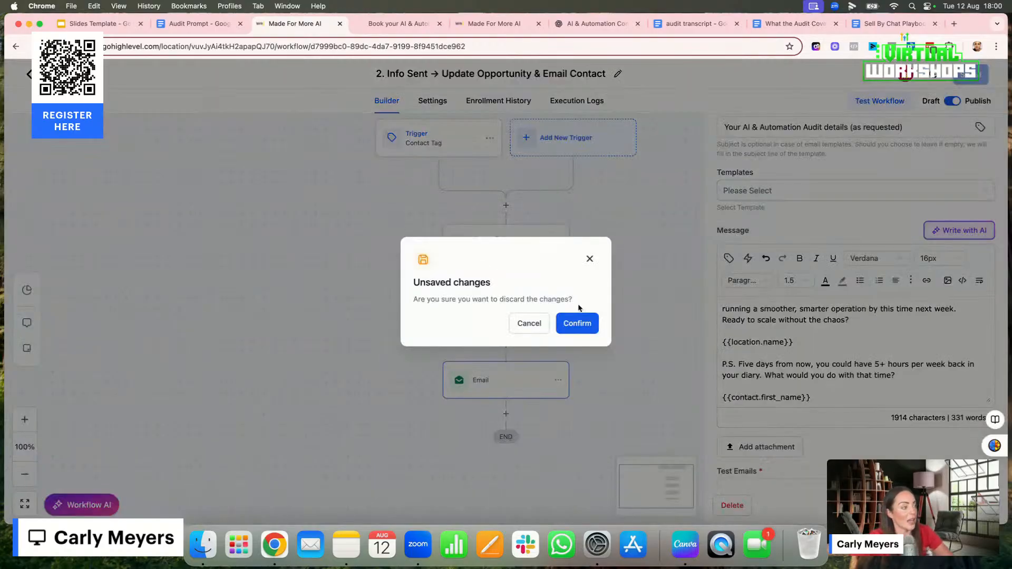
left_click(576, 323)
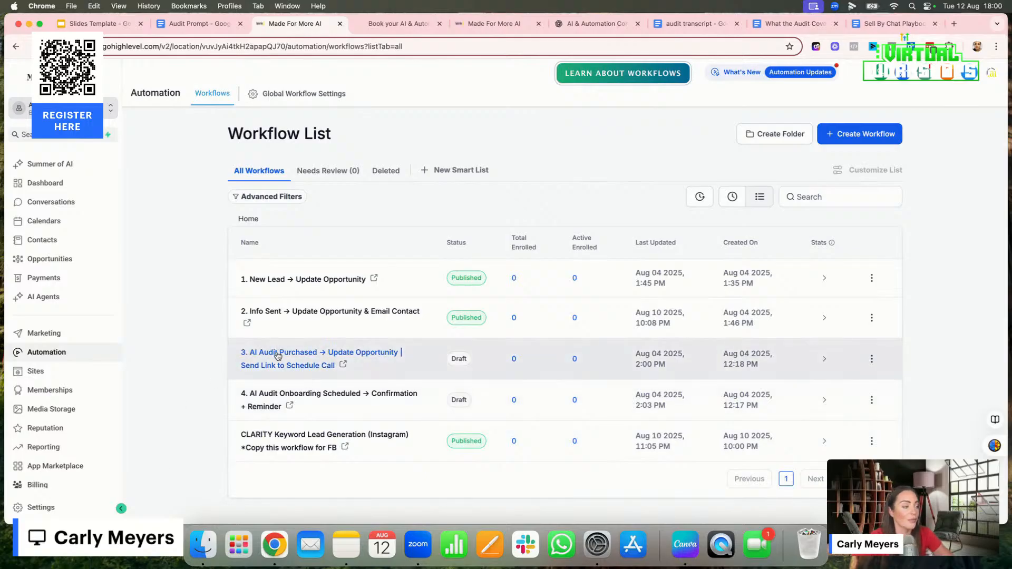
Open the "3. AI Audit Purchased → Update Opportunity | Send Link to Schedule Call" workflow and inspect its Order Form Submission trigger and Add Tag action
left_click(278, 356)
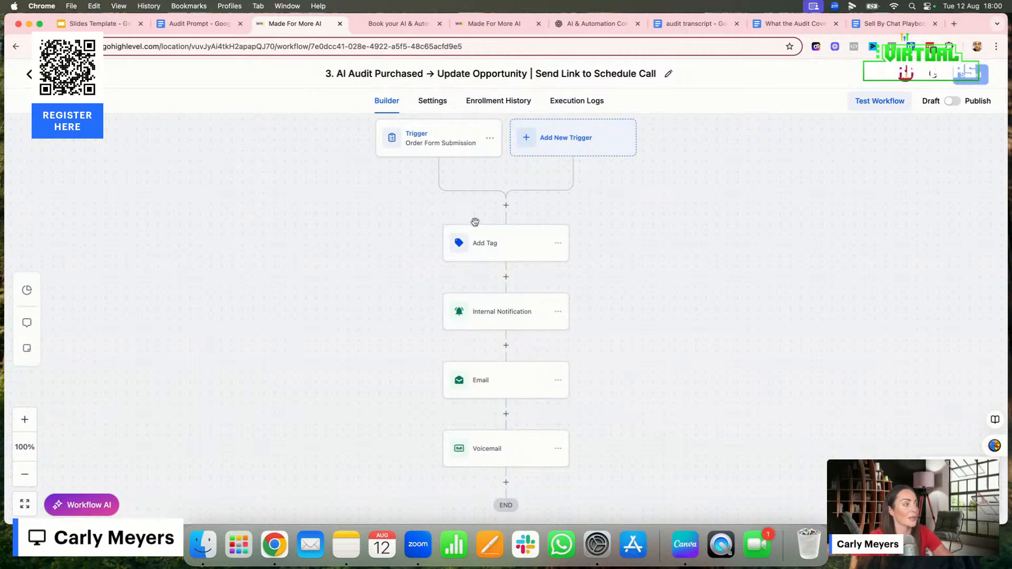
left_click(493, 248)
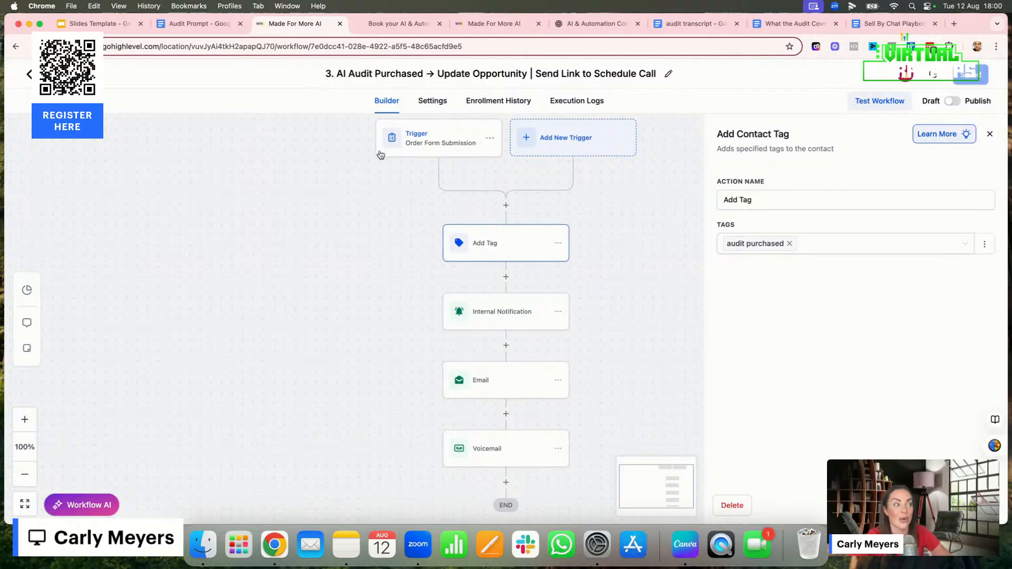
left_click(424, 152)
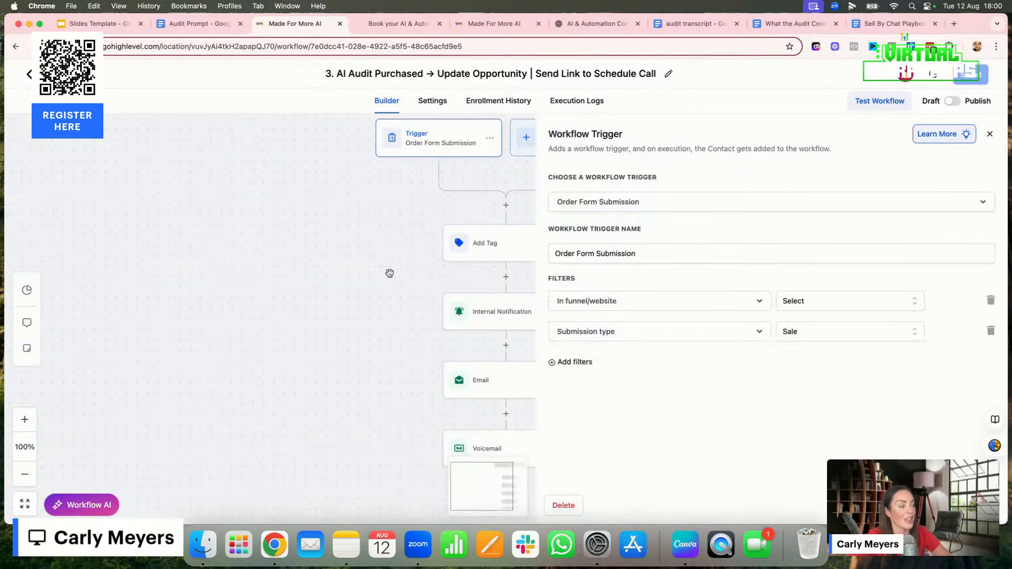
left_click(501, 248)
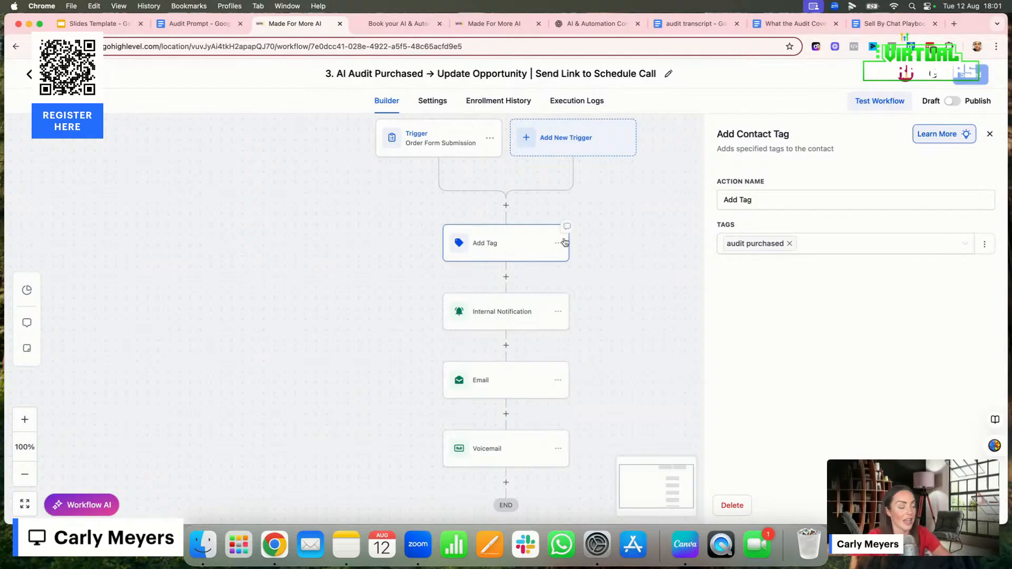
Review the Internal Notification action's title and message, and close it discarding any changes
left_click(496, 314)
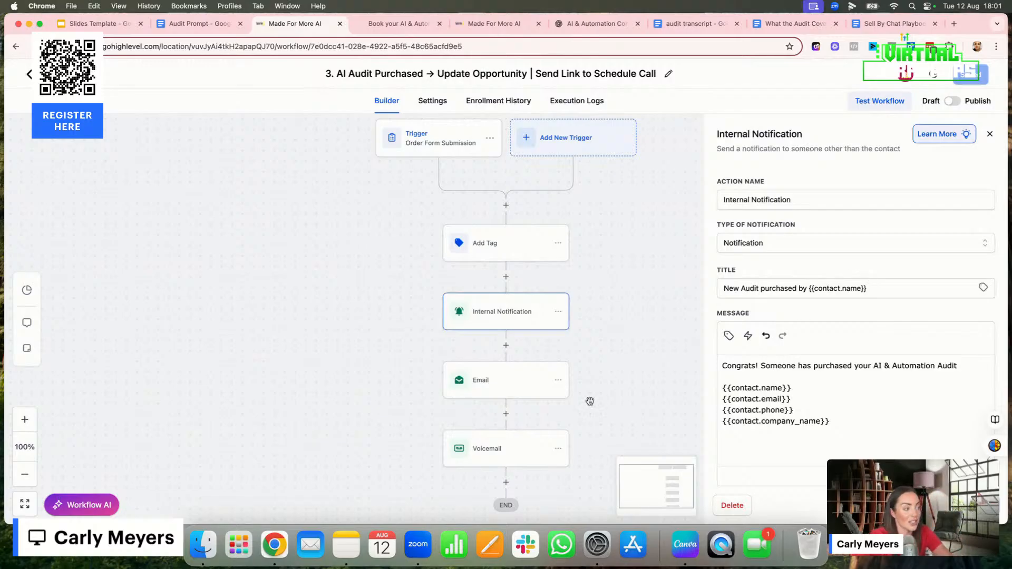
left_click(494, 382)
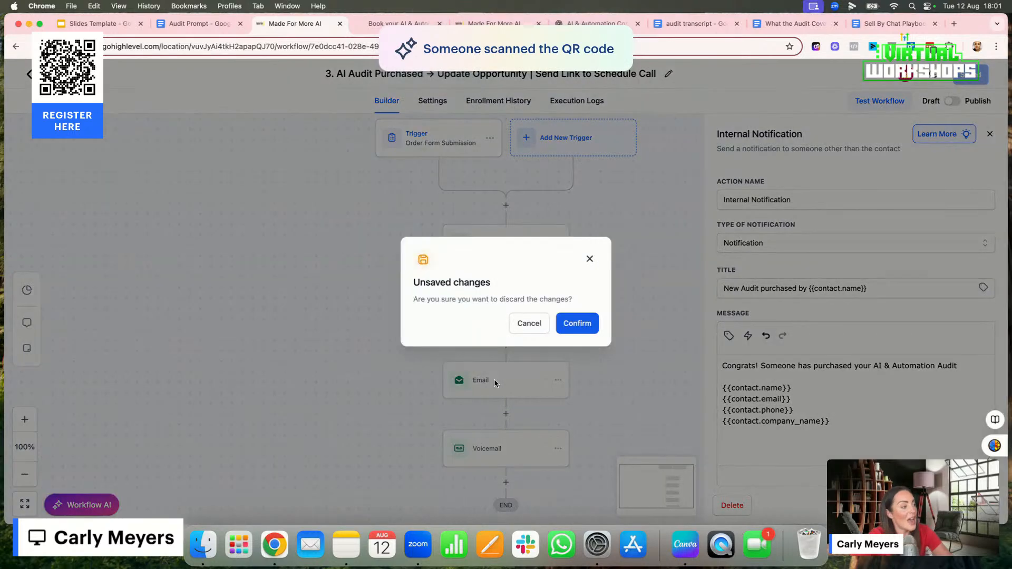
left_click(589, 260)
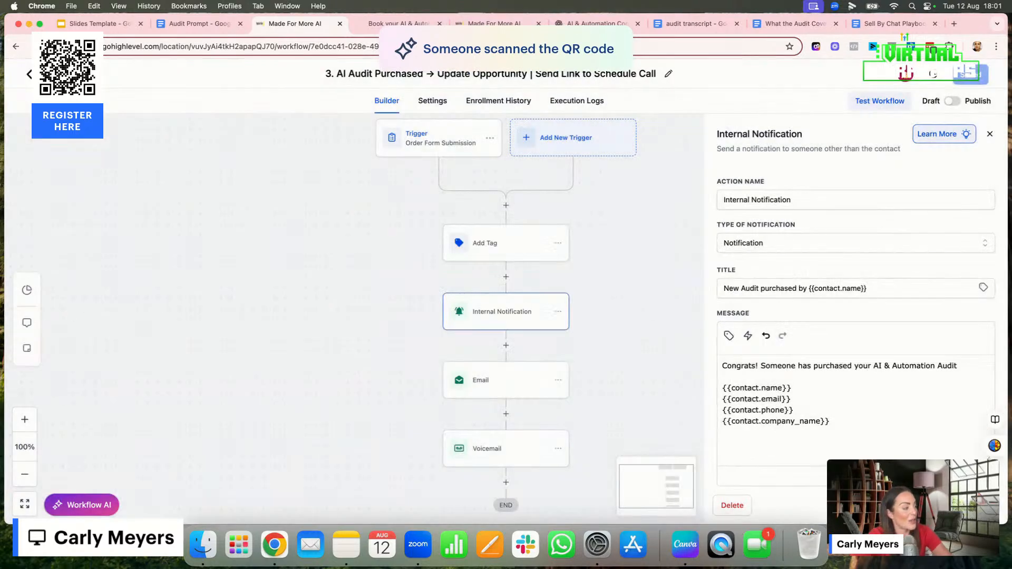
left_click(911, 505)
left_click(581, 323)
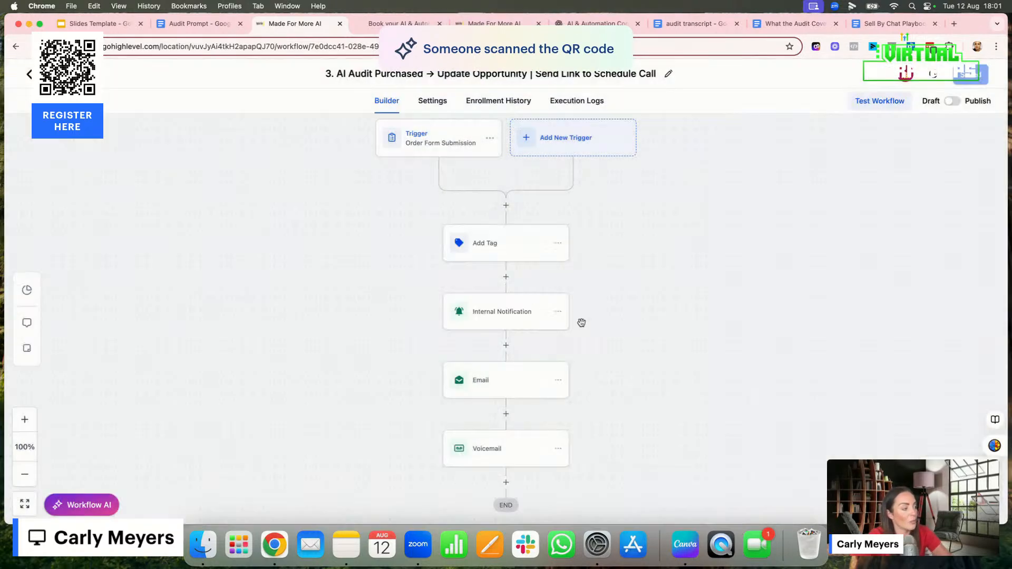
Open the workflow's Email action and read its message down to the pre-audit form custom value, highlighting that value
left_click(526, 389)
scroll(829, 417, "down", 3)
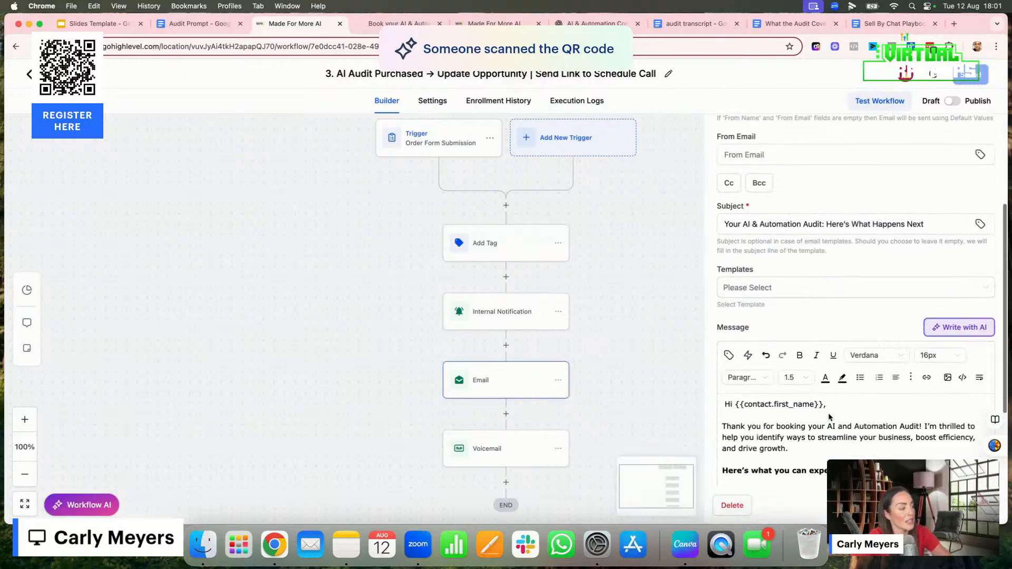
scroll(829, 416, "down", 3)
scroll(829, 419, "up", 2)
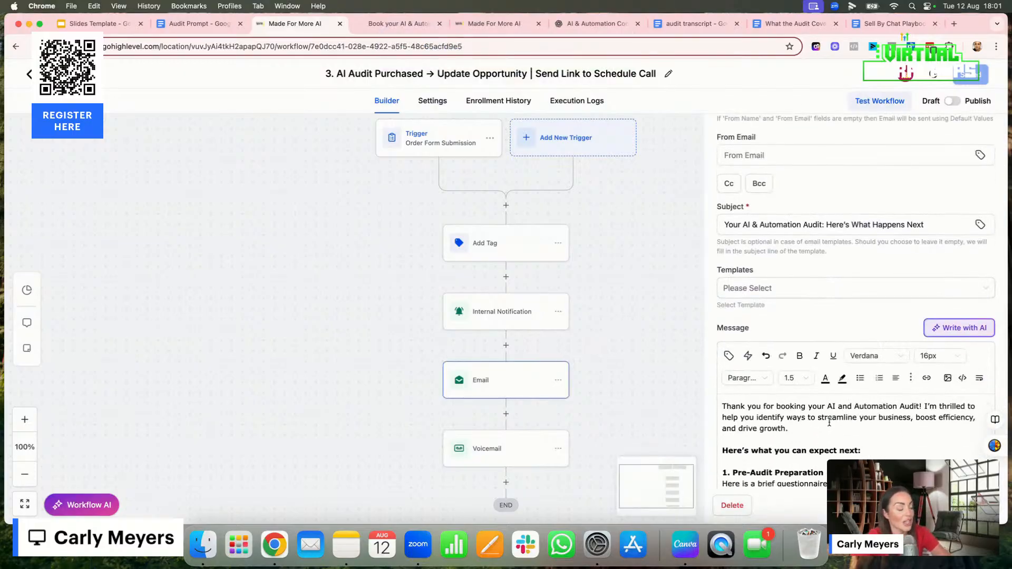
scroll(829, 422, "down", 3)
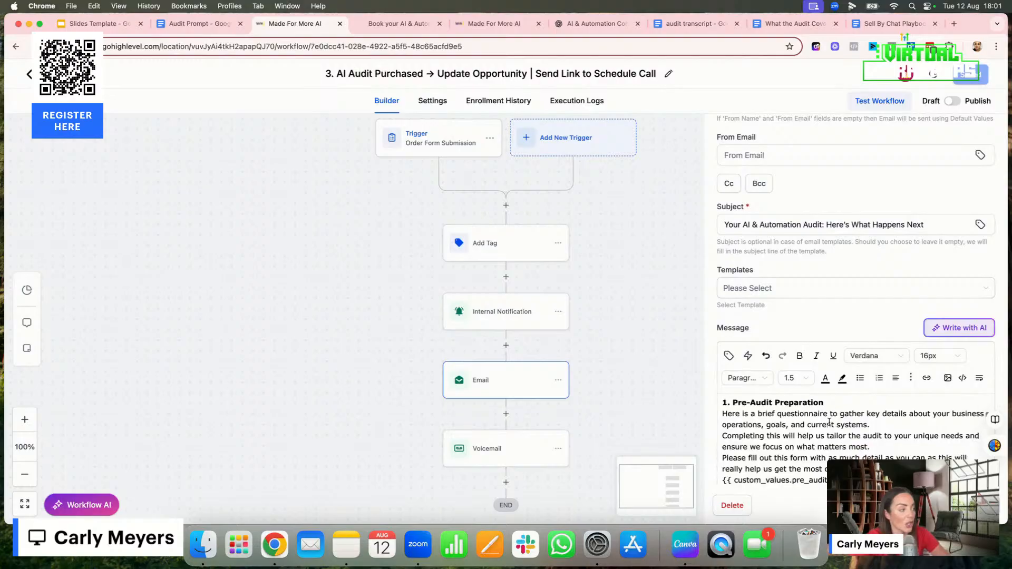
scroll(829, 440, "down", 2)
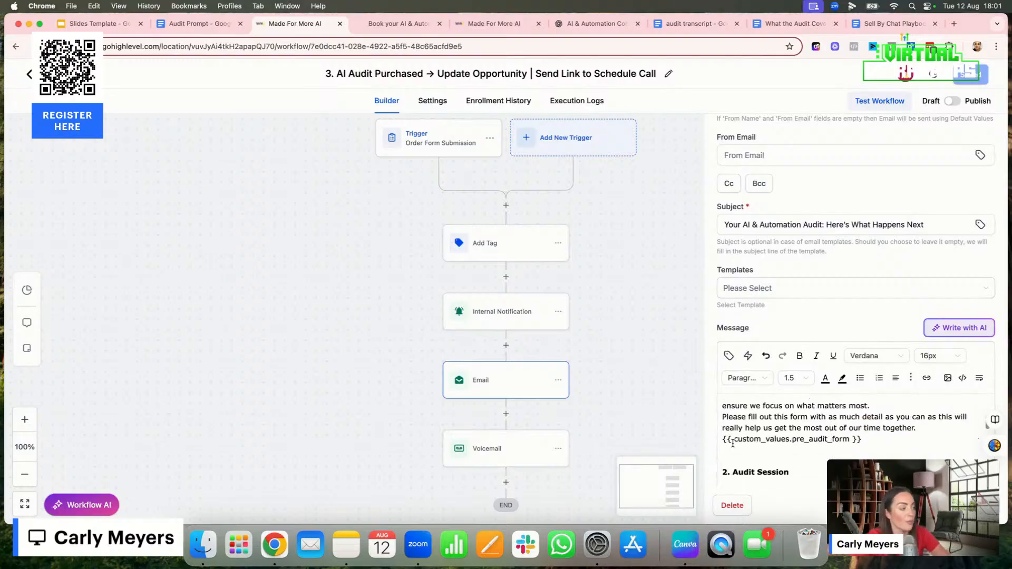
left_click_drag(724, 439, 872, 441)
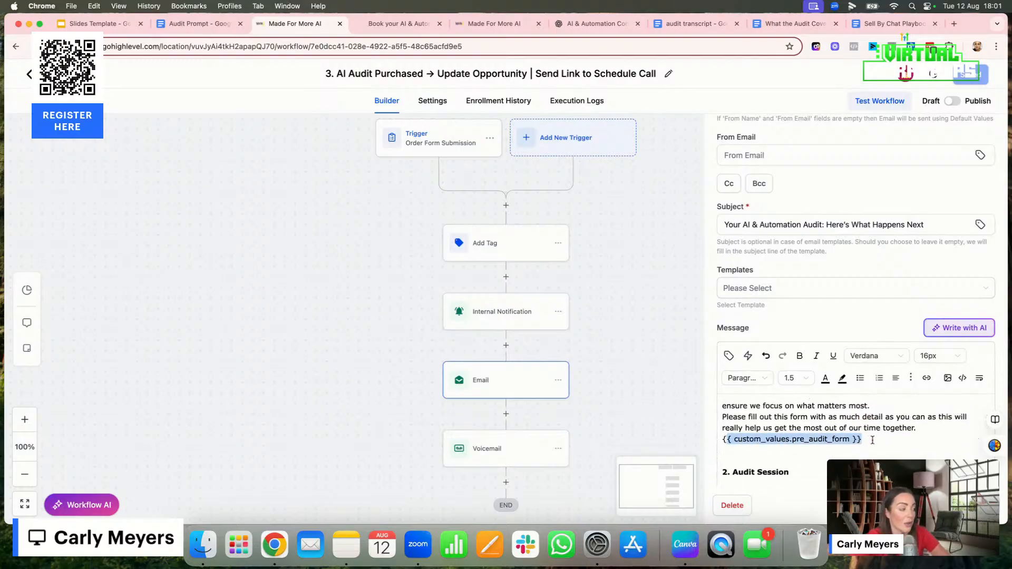
left_click(872, 441)
left_click(722, 440, "shift")
Read the email message from the Audit Session section through to the sign-off, close it, and view the Voicemail action's settings
scroll(721, 443, "down", 1)
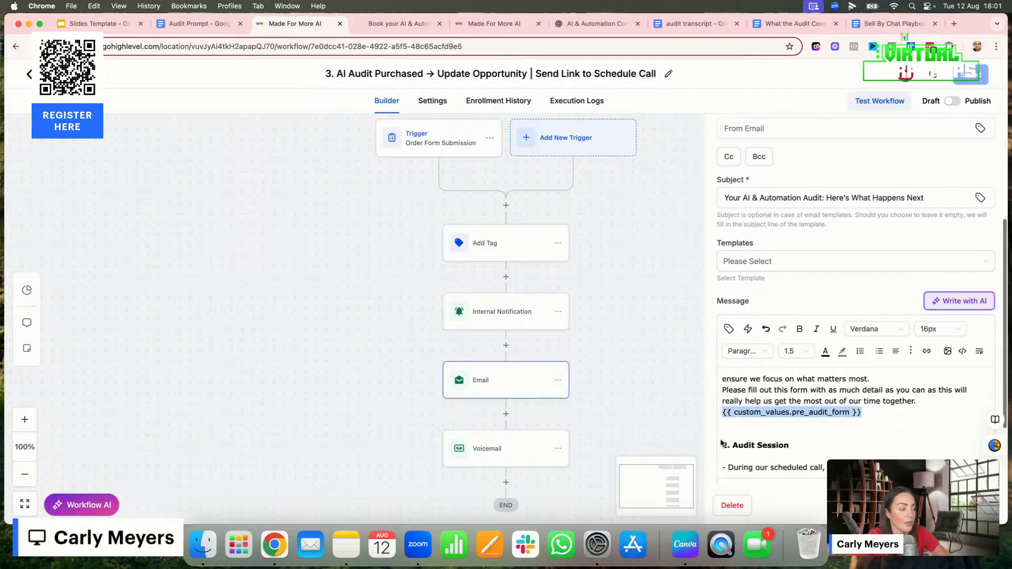
scroll(721, 443, "down", 2)
scroll(787, 393, "down", 5)
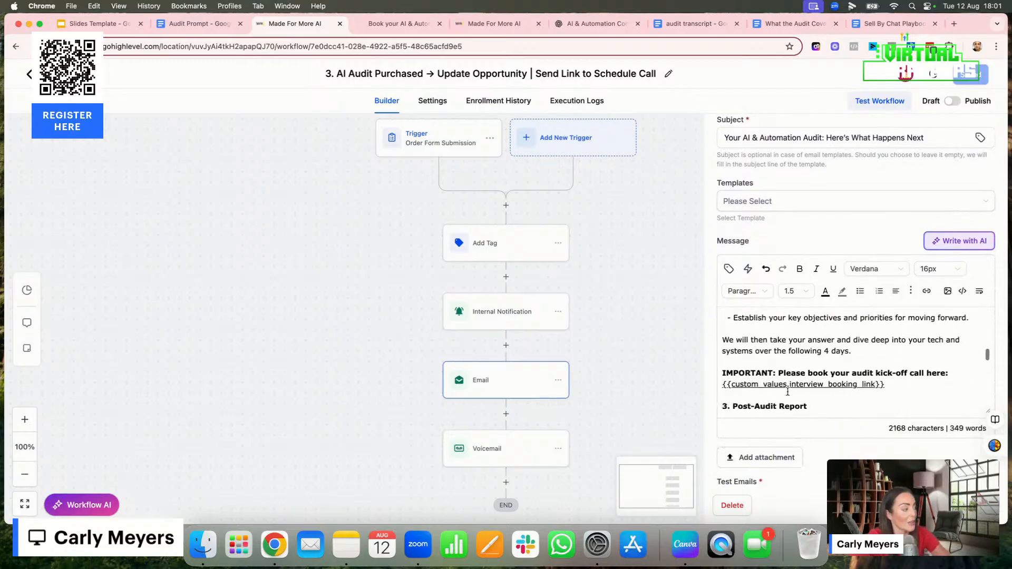
scroll(788, 392, "down", 1)
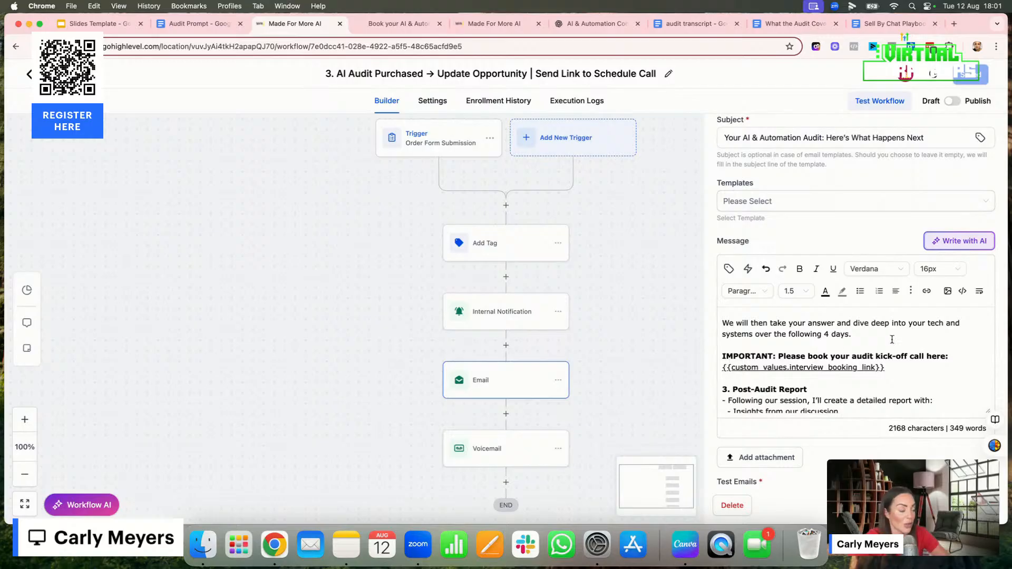
scroll(930, 377, "down", 3)
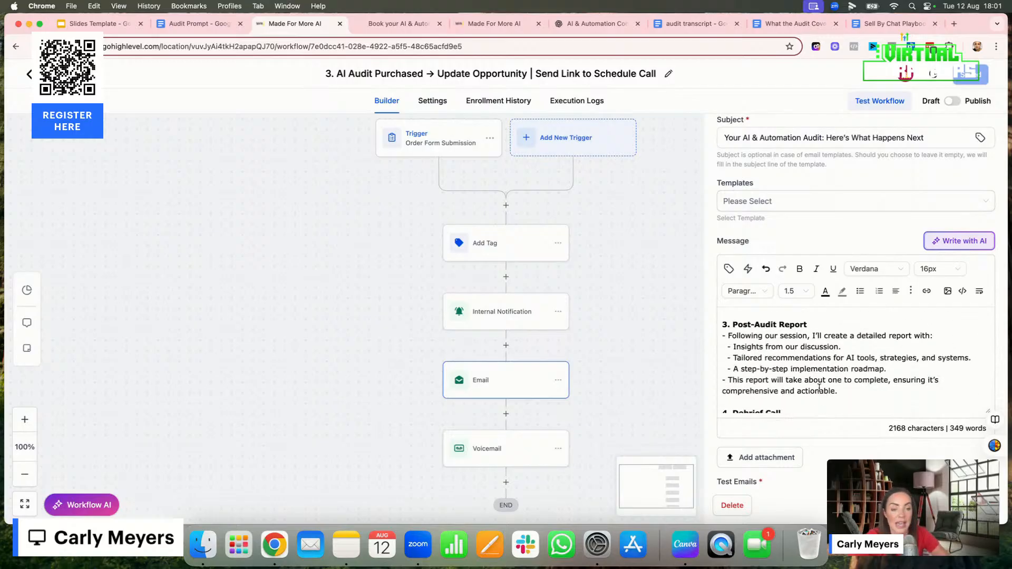
scroll(819, 387, "down", 3)
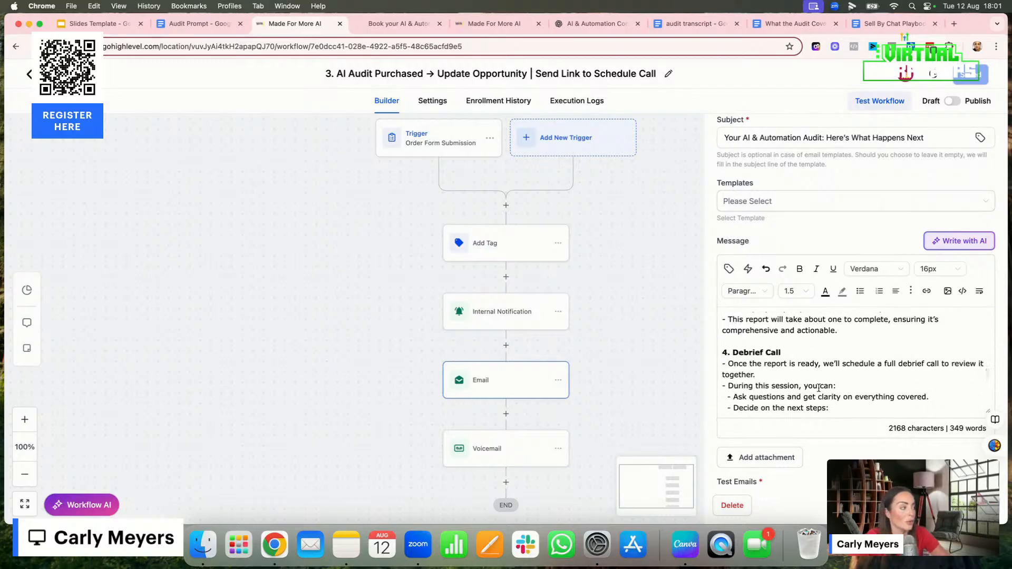
scroll(819, 387, "down", 2)
scroll(819, 387, "up", 1)
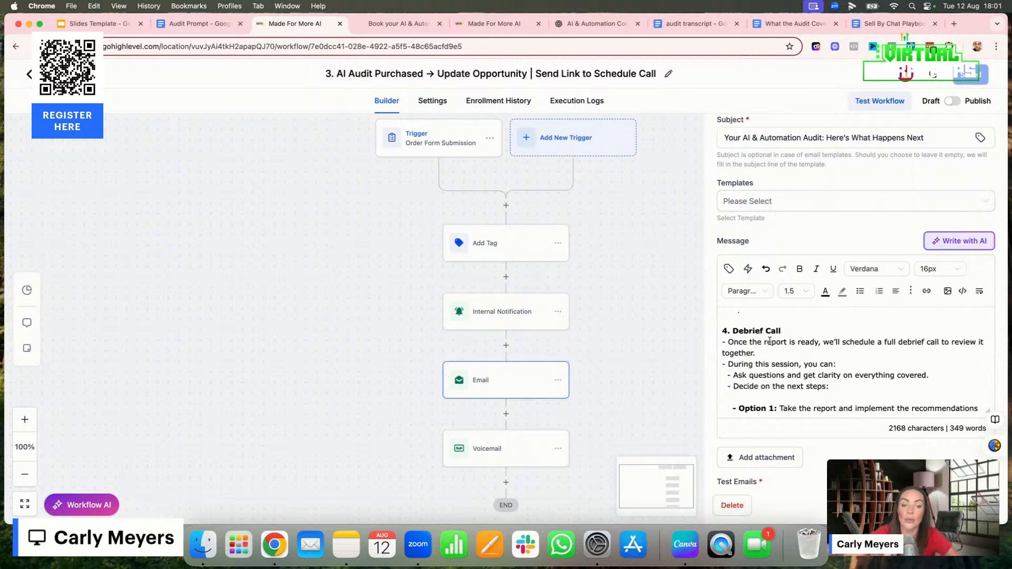
scroll(774, 350, "down", 3)
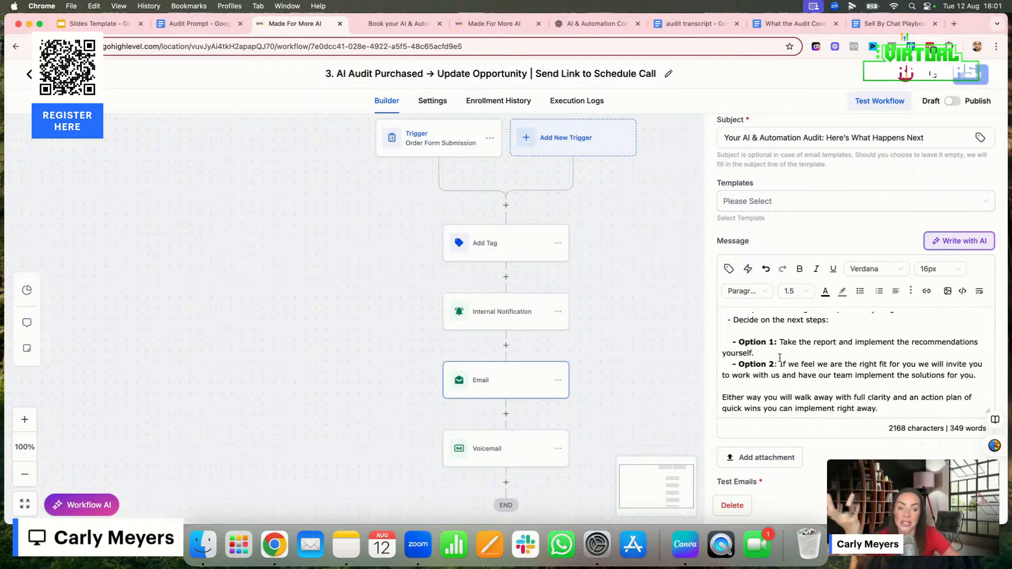
scroll(780, 358, "down", 6)
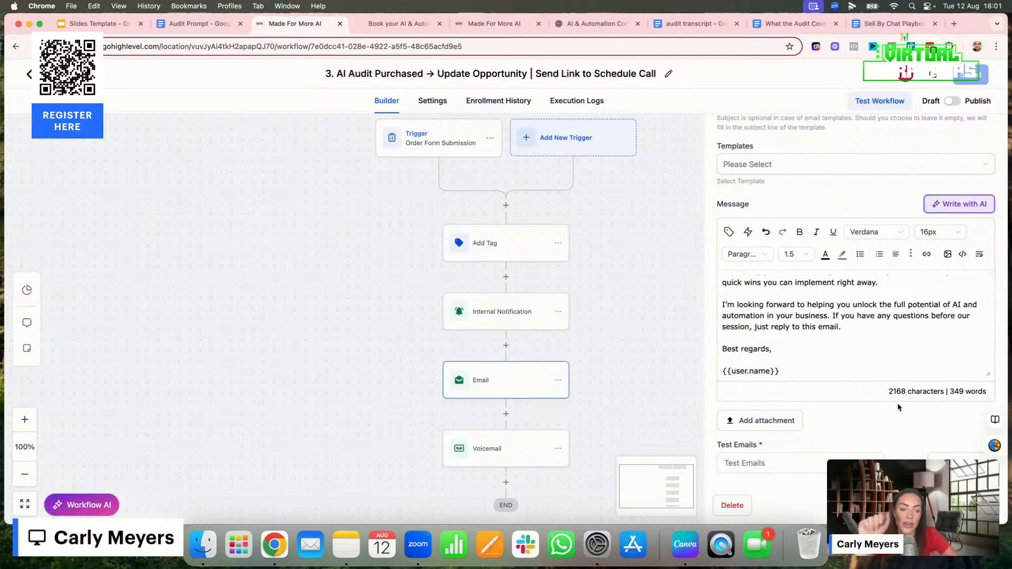
left_click(908, 505)
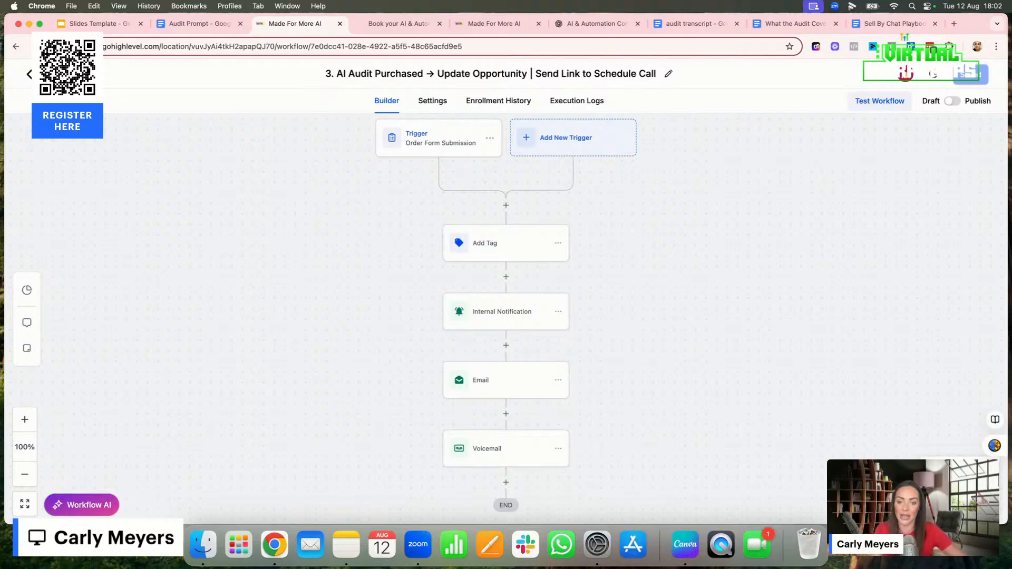
left_click(496, 460)
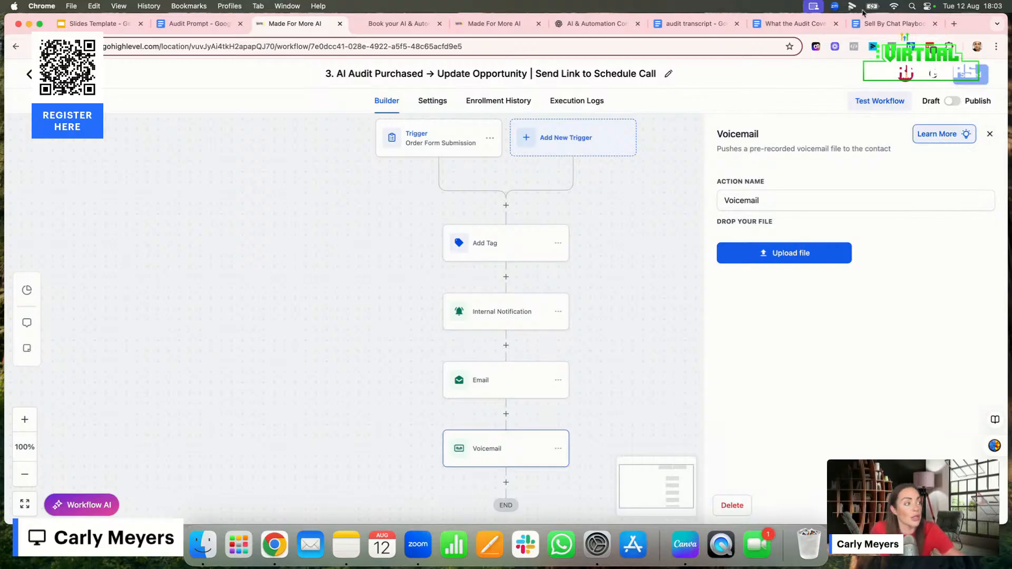
Set the Order Form Submission trigger's funnel/website filter to The AI Audit and check the submission type choices
left_click(433, 146)
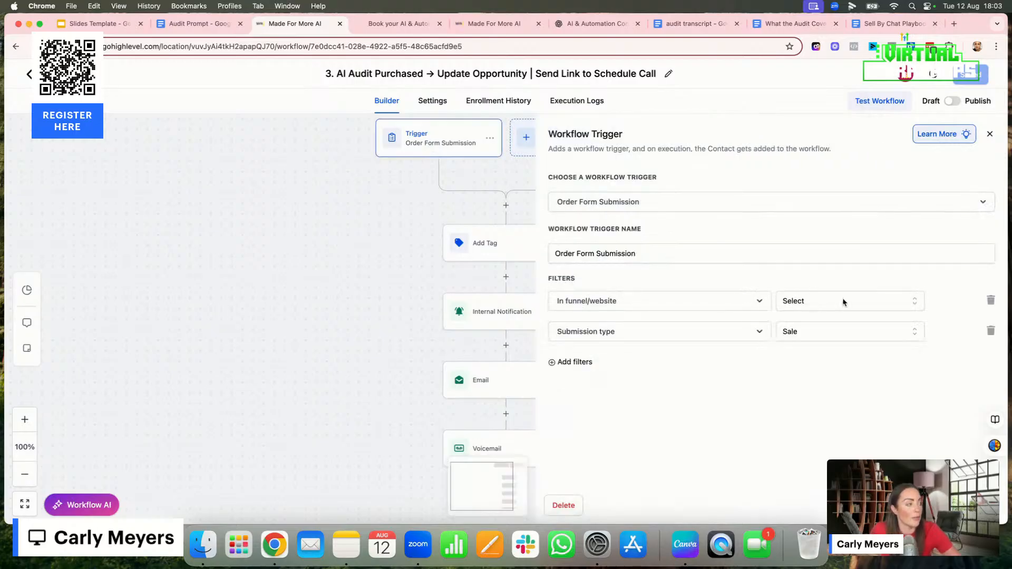
left_click(877, 301)
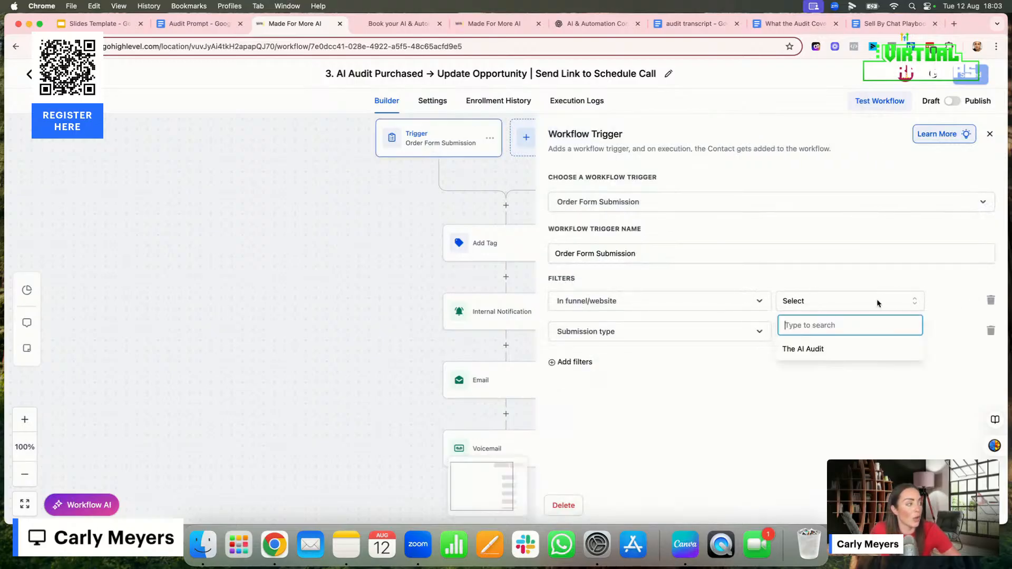
left_click(828, 348)
left_click(822, 334)
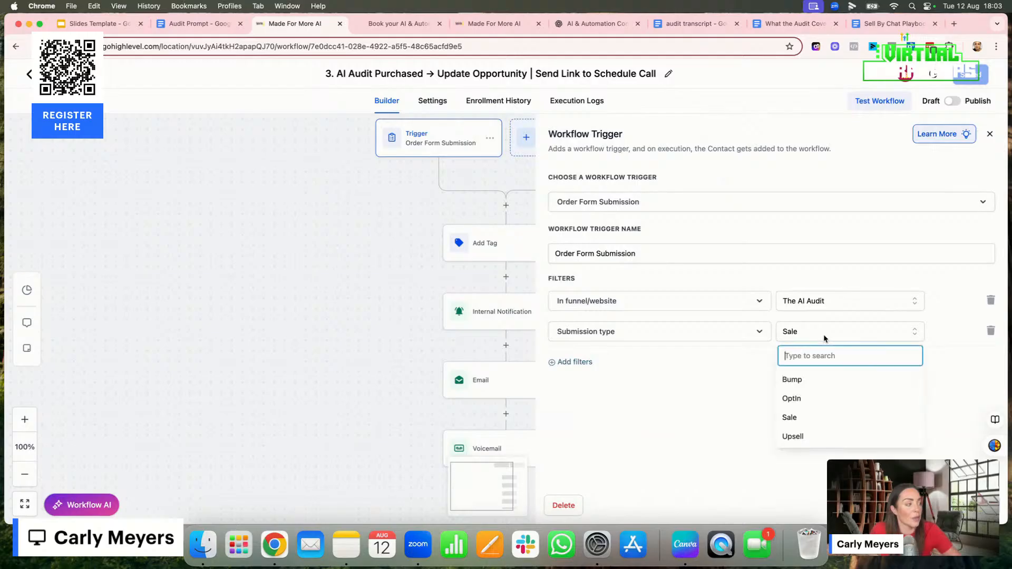
left_click(573, 363)
Add a "Page is" filter set to Checkout Clone Clone Clone to the Order Form Submission trigger and save the trigger
left_click(574, 363)
left_click(571, 435)
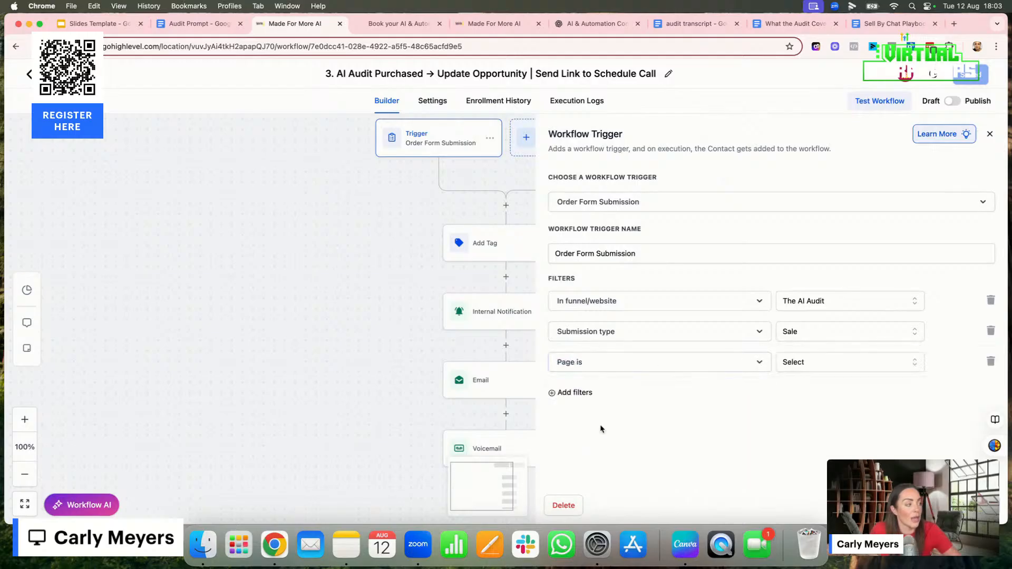
left_click(810, 364)
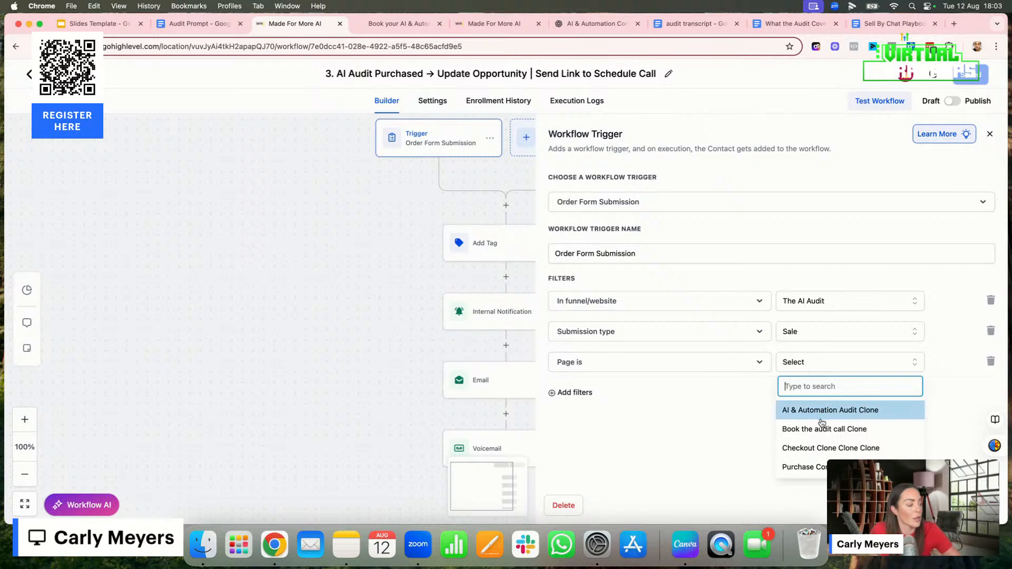
left_click(820, 447)
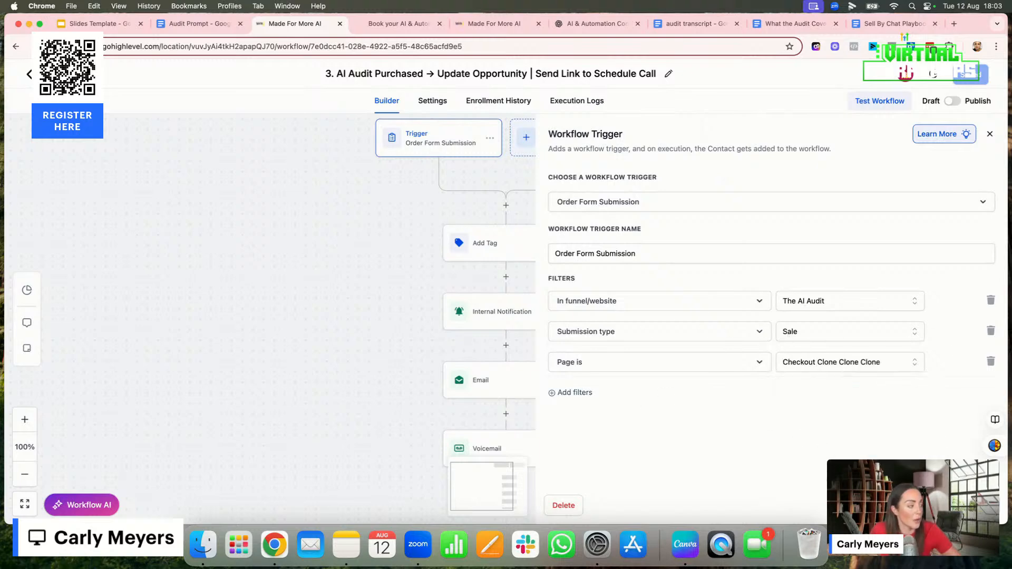
left_click(962, 505)
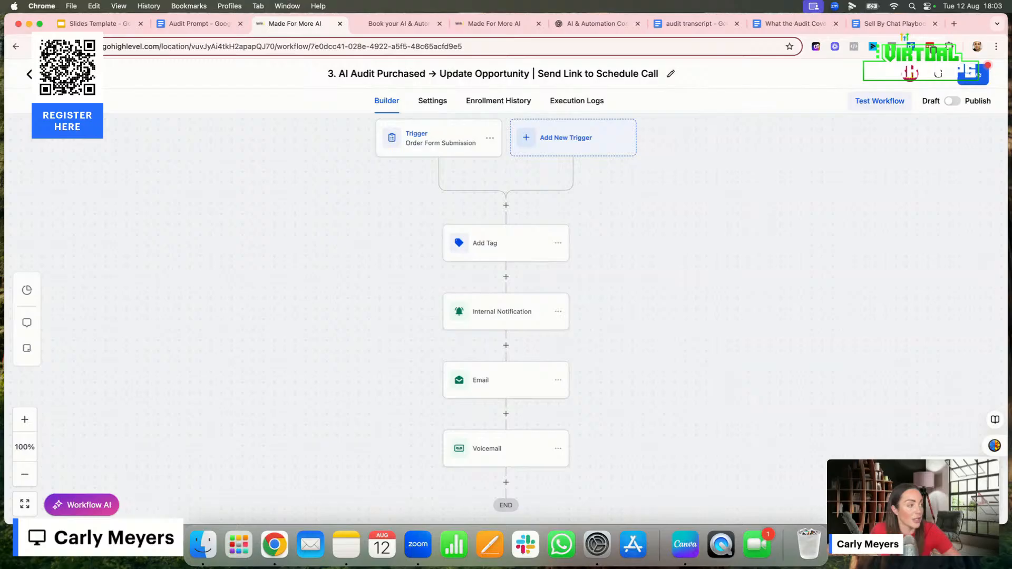
Start a second workflow trigger, search the triggers for "order", and choose Order Submitted
left_click(562, 140)
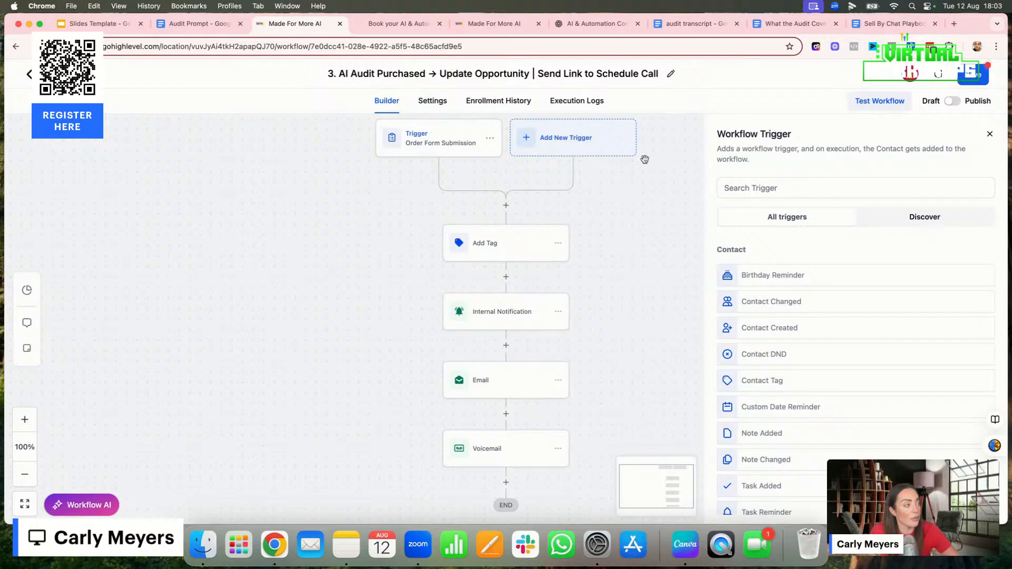
left_click(723, 188)
type("o")
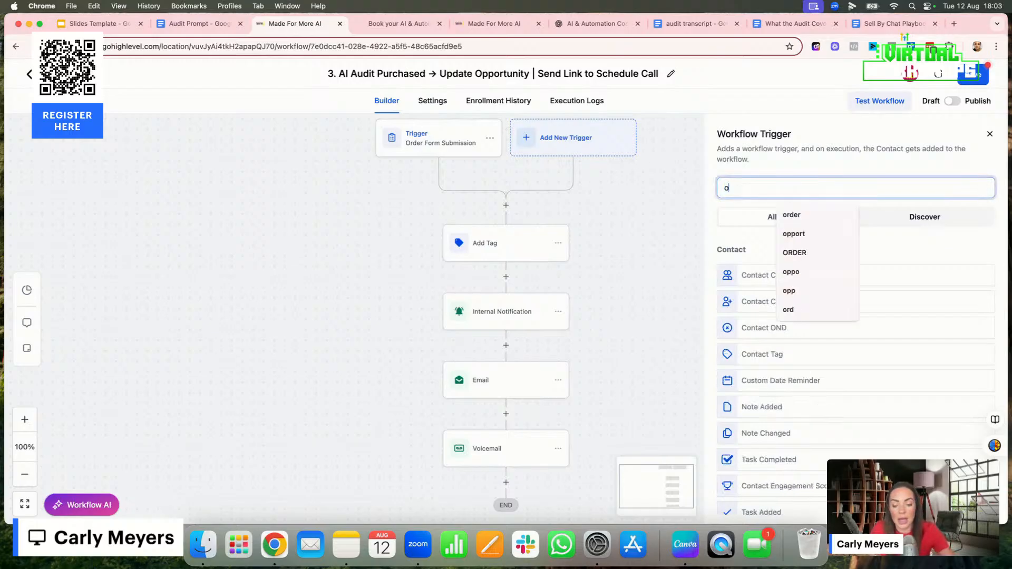
type("rder")
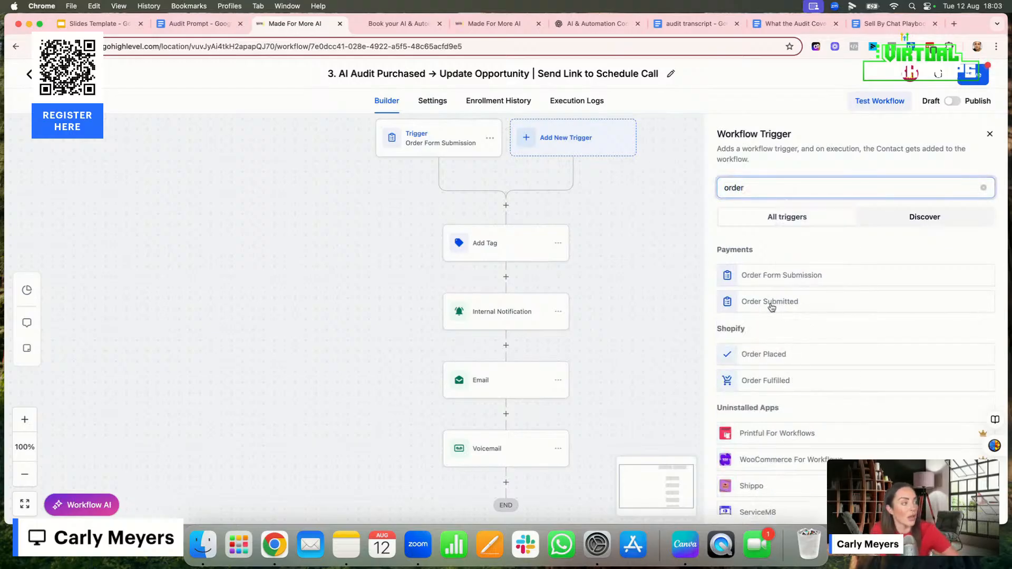
left_click(771, 304)
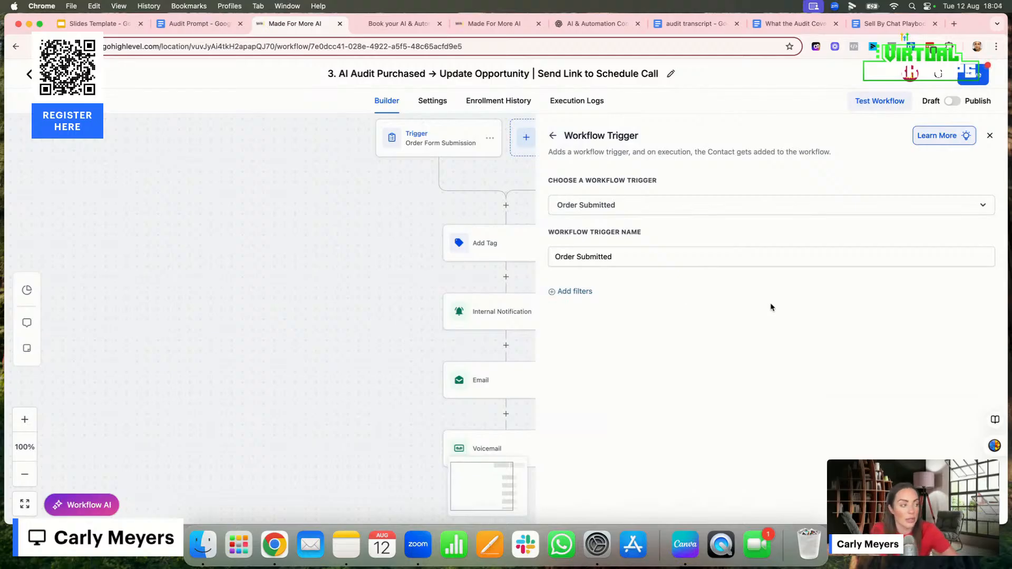
Try to add a "Global Product is" filter to the Order Submitted trigger, check its product choices, and remove the filter
left_click(585, 292)
left_click(590, 306)
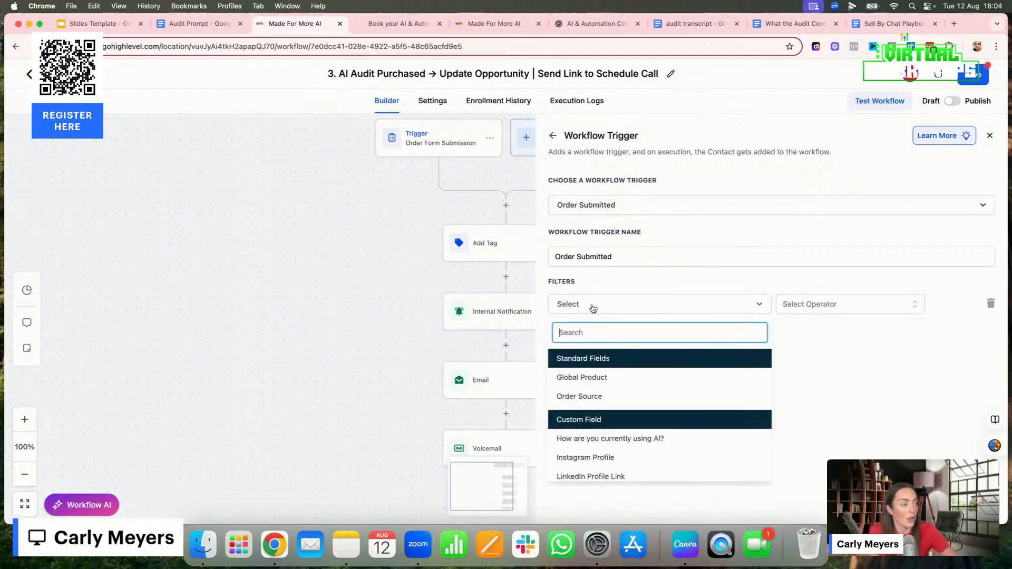
left_click(585, 379)
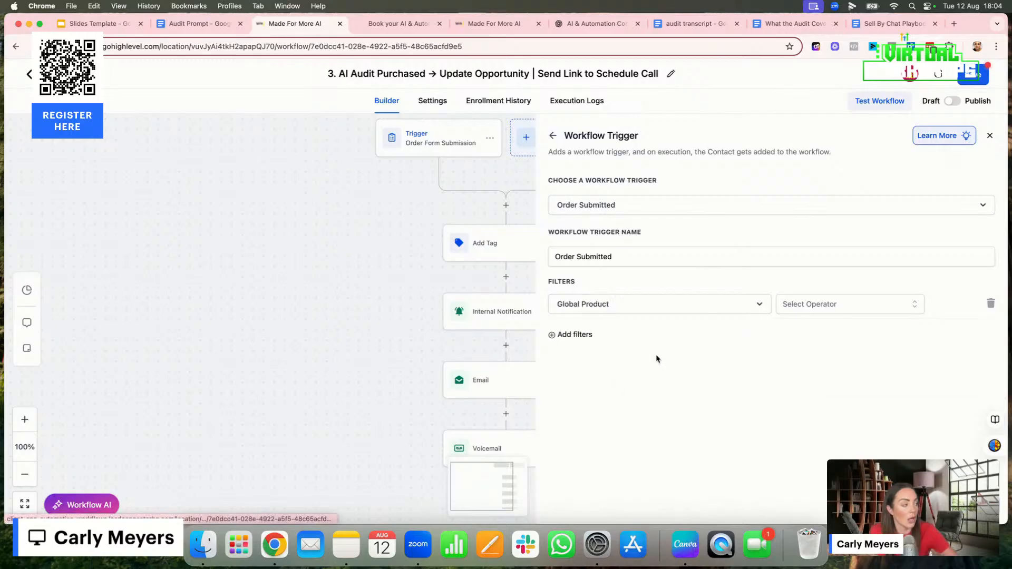
left_click(828, 304)
left_click(824, 329)
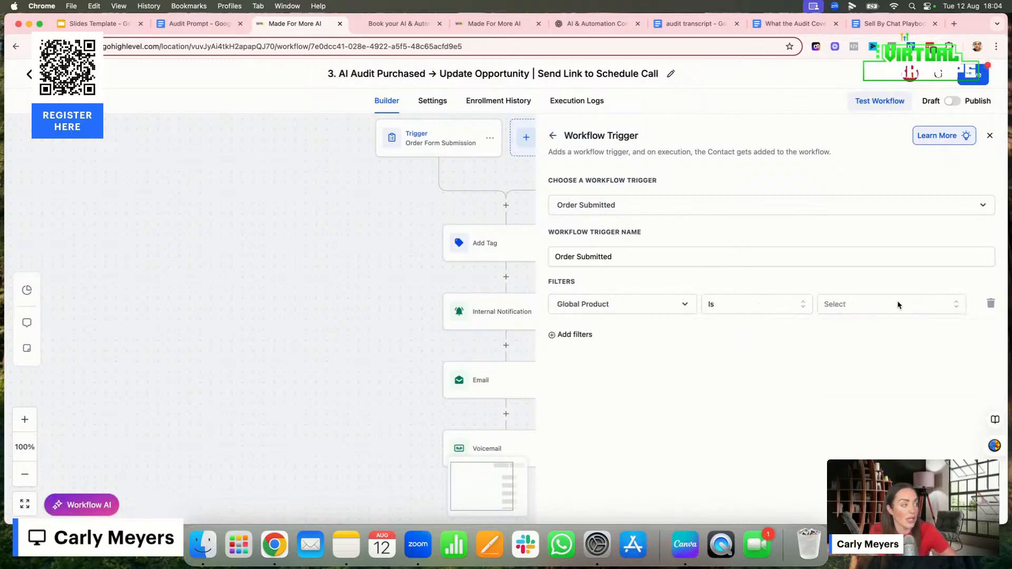
left_click(892, 304)
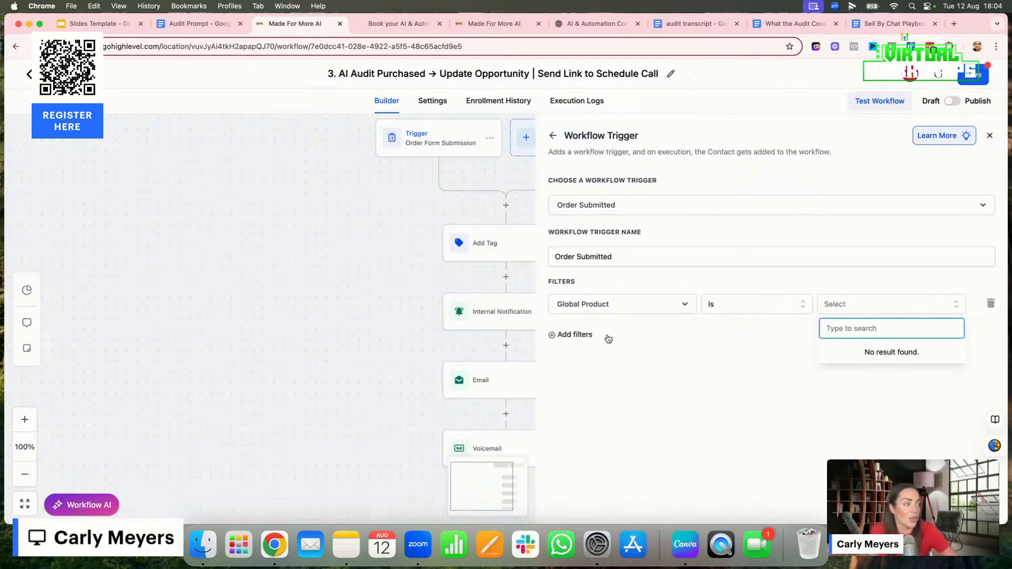
double_click(589, 337)
left_click(553, 337)
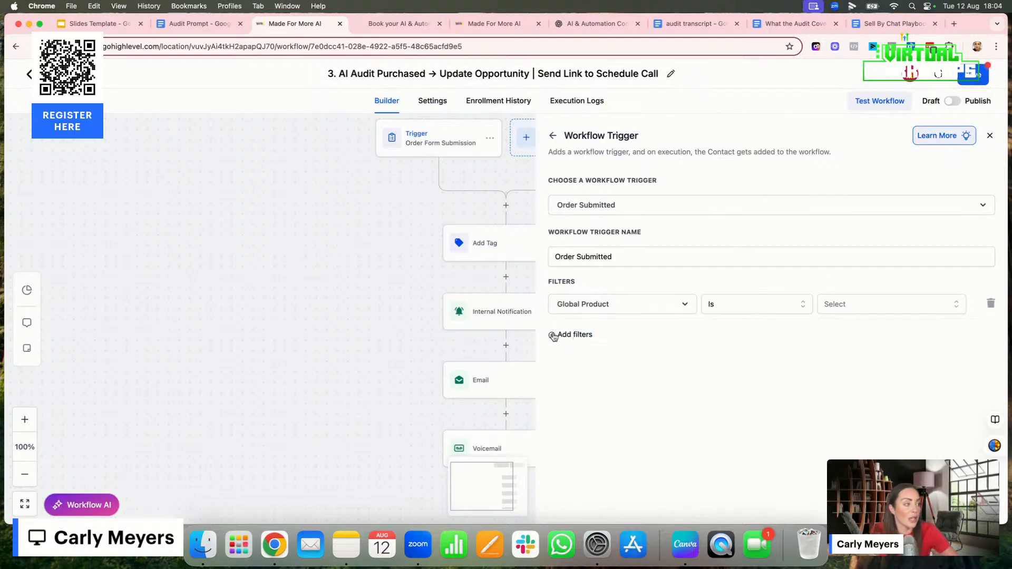
left_click(991, 303)
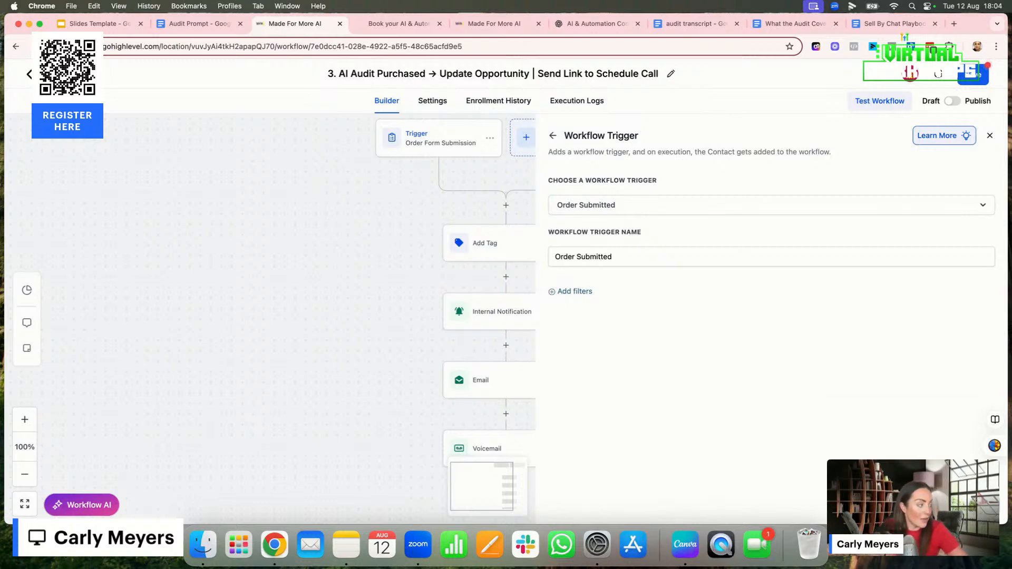
Save the Order Submitted trigger without filters, and save and leave the AI Audit Purchased workflow
left_click(965, 507)
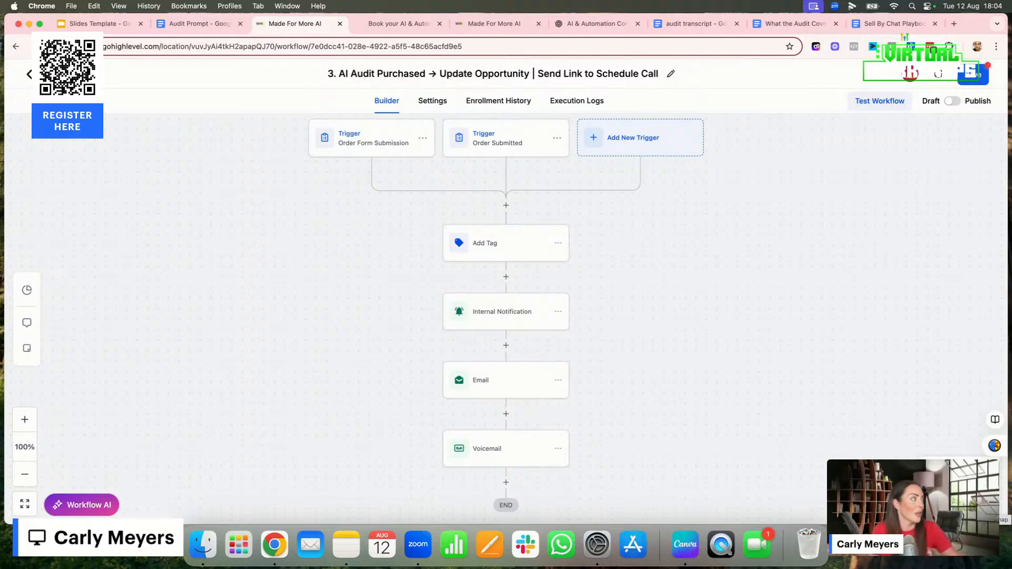
left_click(967, 78)
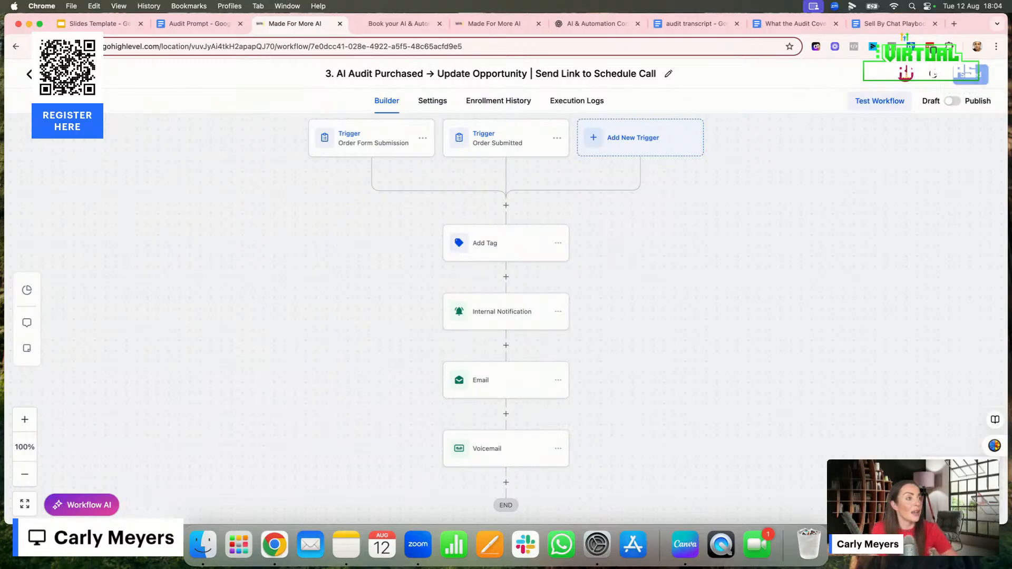
left_click(38, 74)
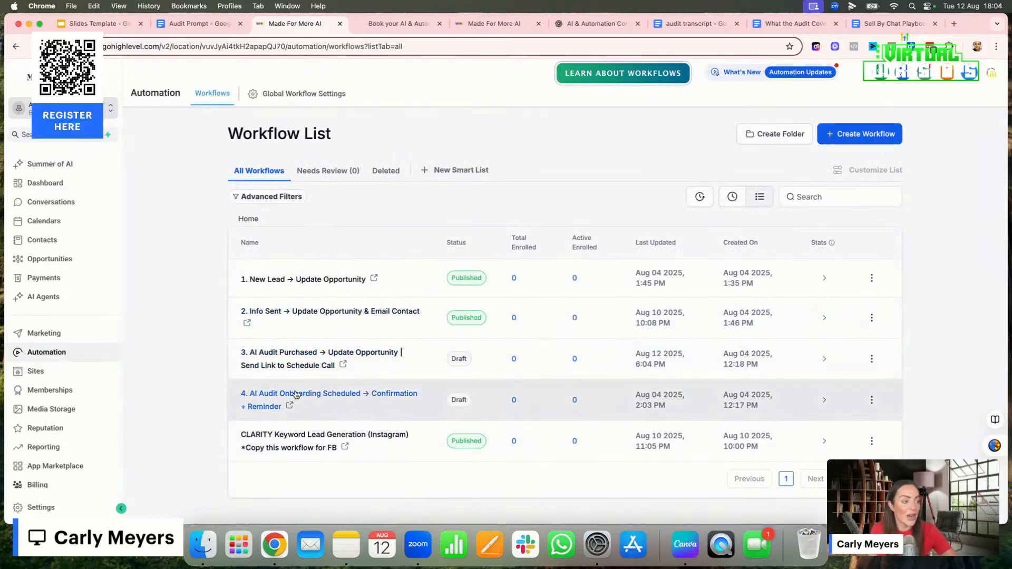
Open the AI Audit Onboarding Scheduled workflow and review its call confirmation email, appointment wait and reminder actions
left_click(296, 394)
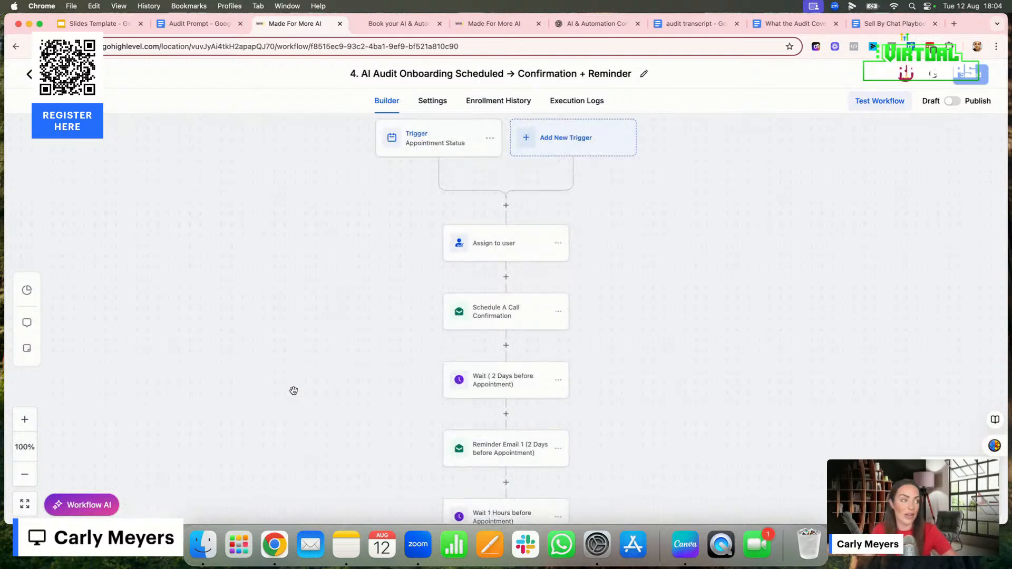
left_click(494, 317)
scroll(507, 401, "down", 5)
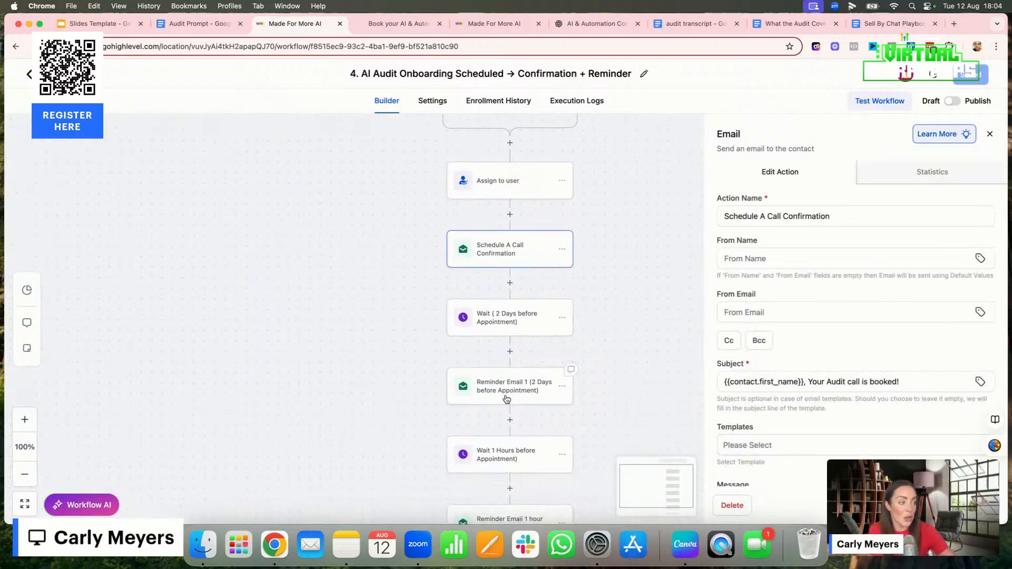
left_click(494, 412)
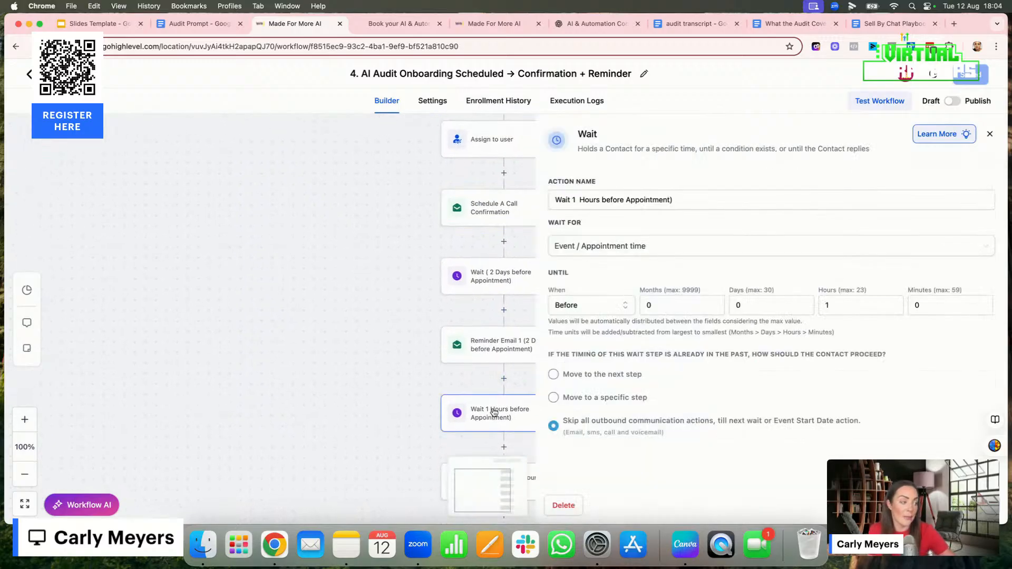
scroll(470, 420, "down", 3)
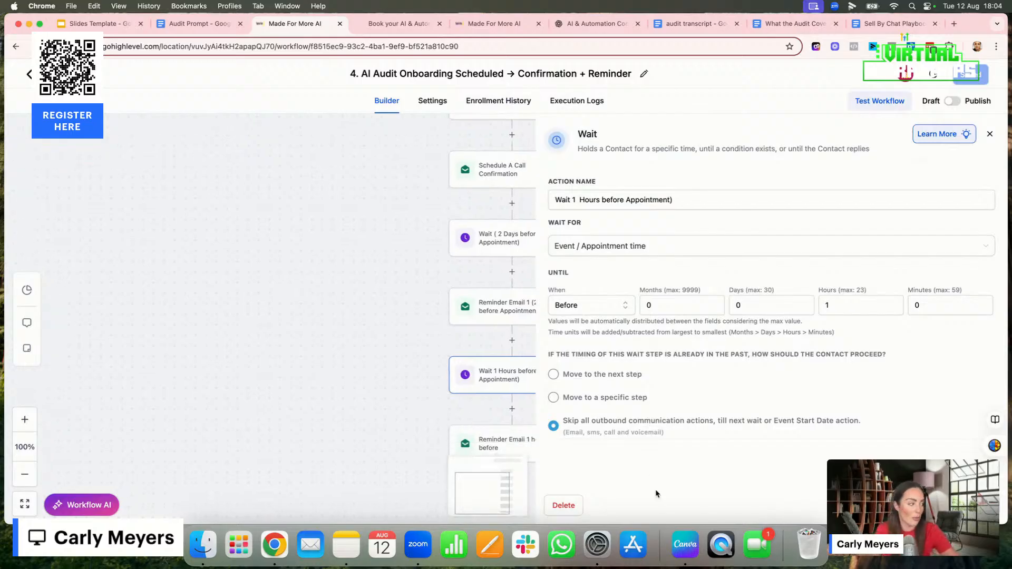
left_click(990, 133)
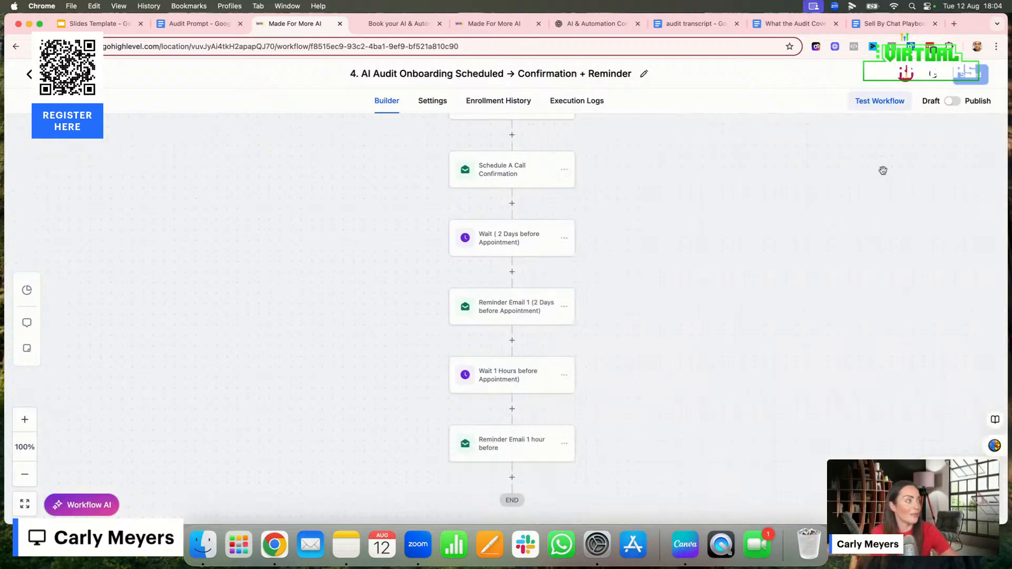
left_click(29, 74)
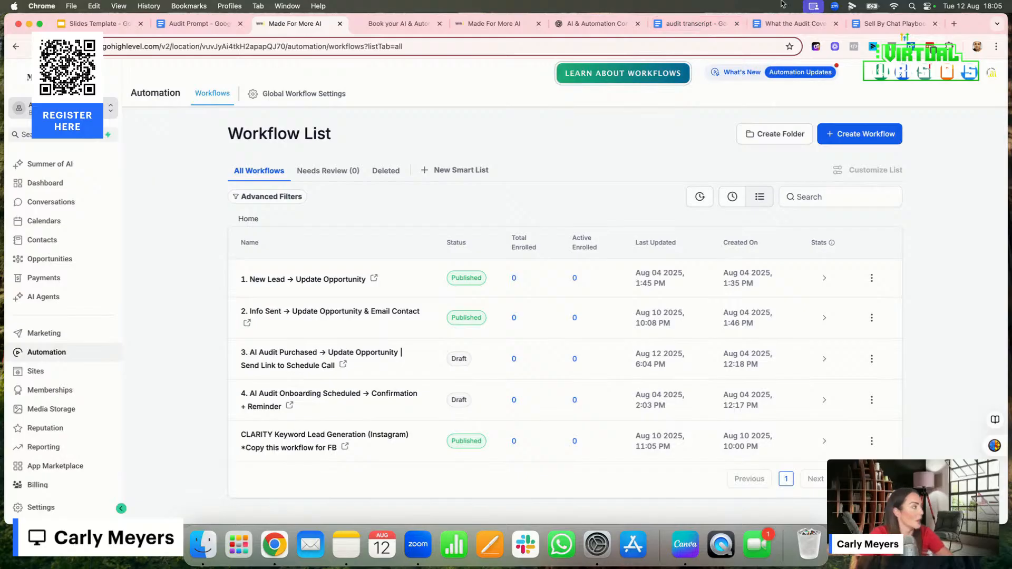
Find the Audit Interview Questions document by searching "question" and open it in a new browser tab
left_click(954, 24)
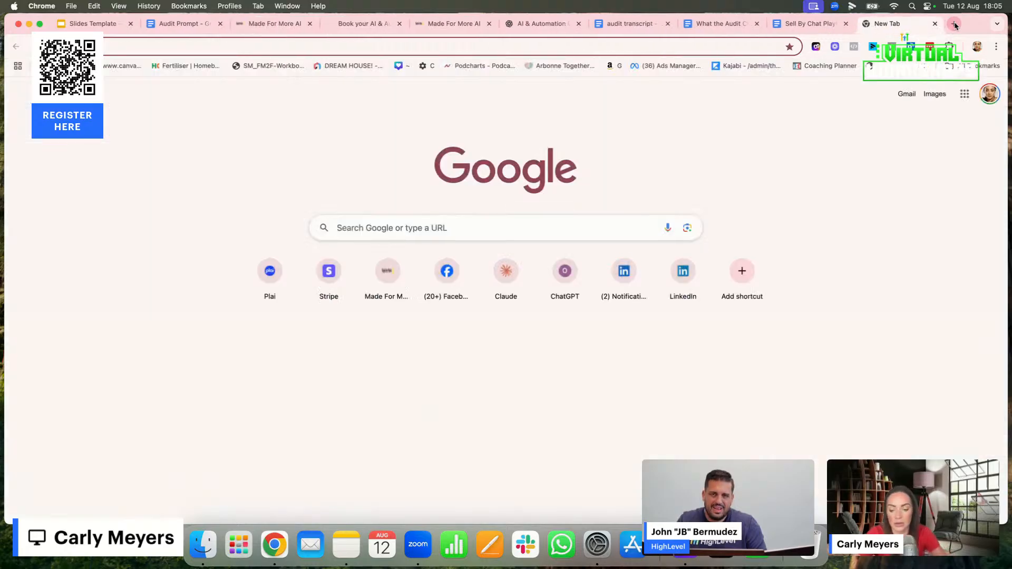
type("questio")
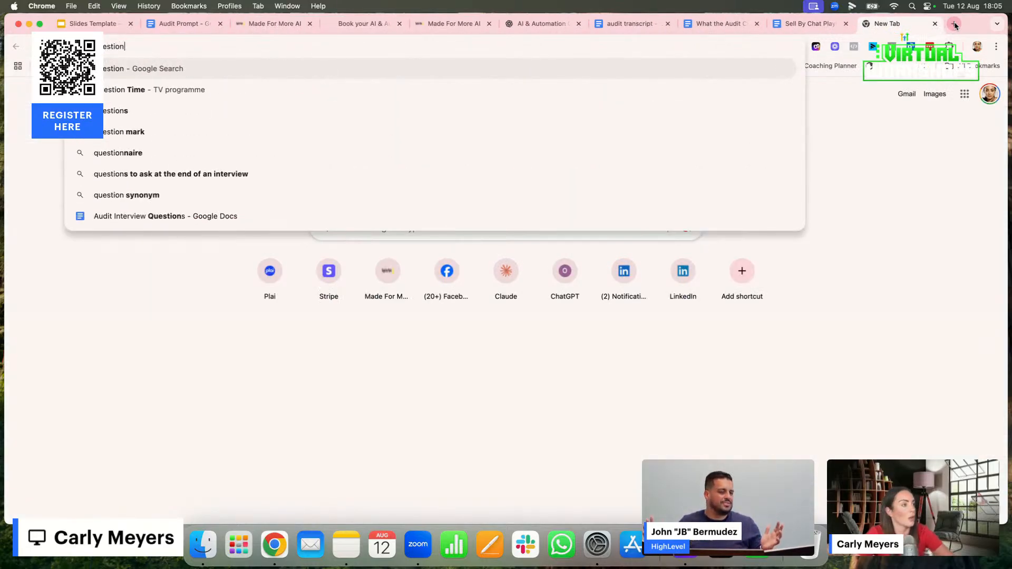
left_click(266, 216)
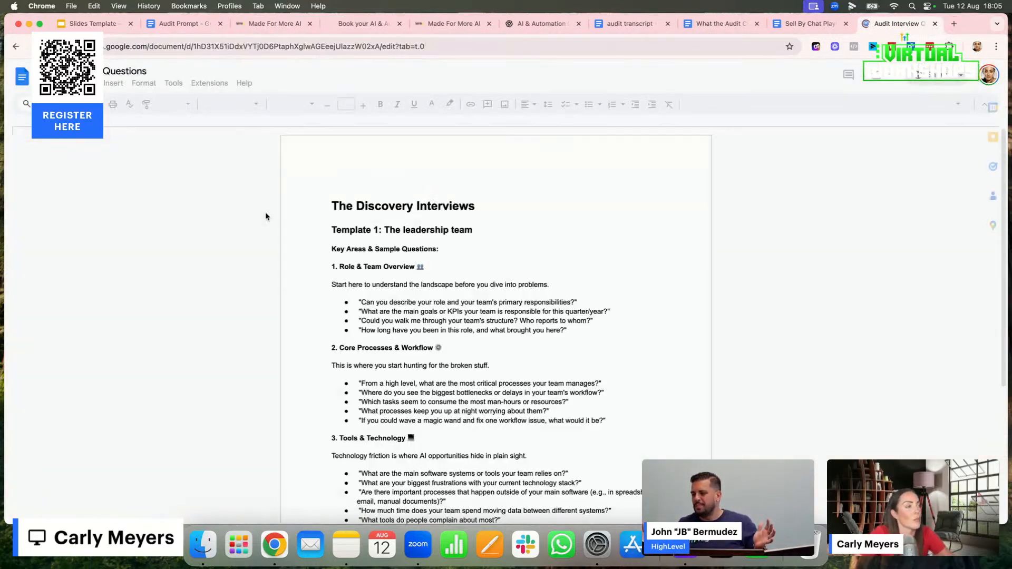
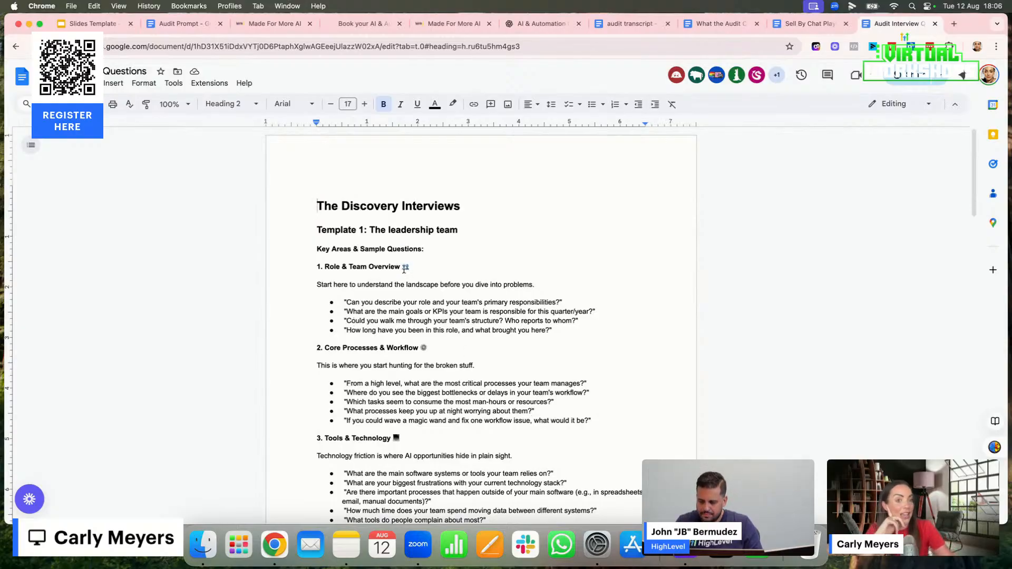
Add a sample answer line "jdsbdjsbdsjkkjsj" beneath the first Role & Team Overview question in the leadership template
scroll(377, 279, "down", 3)
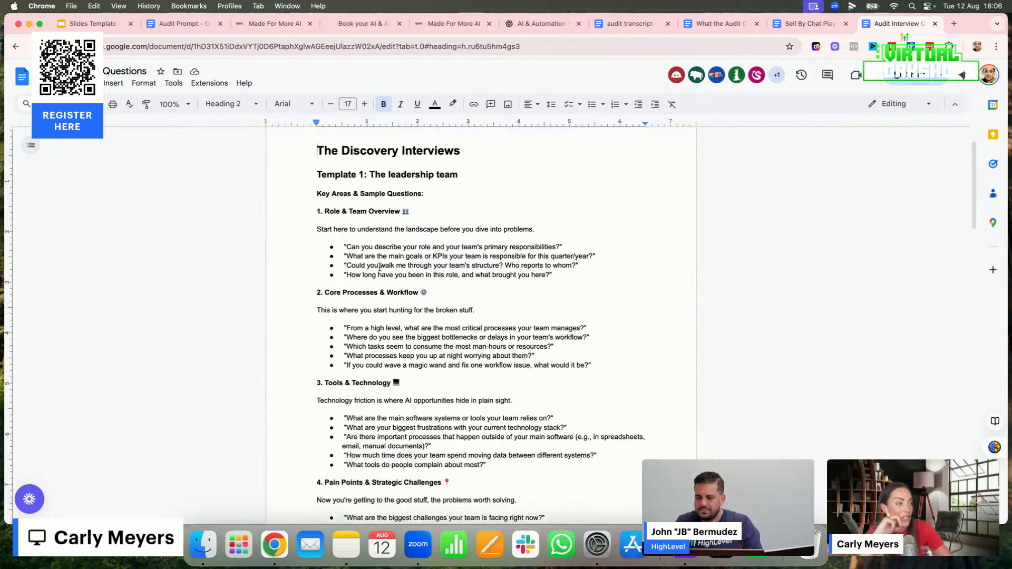
scroll(380, 267, "down", 1)
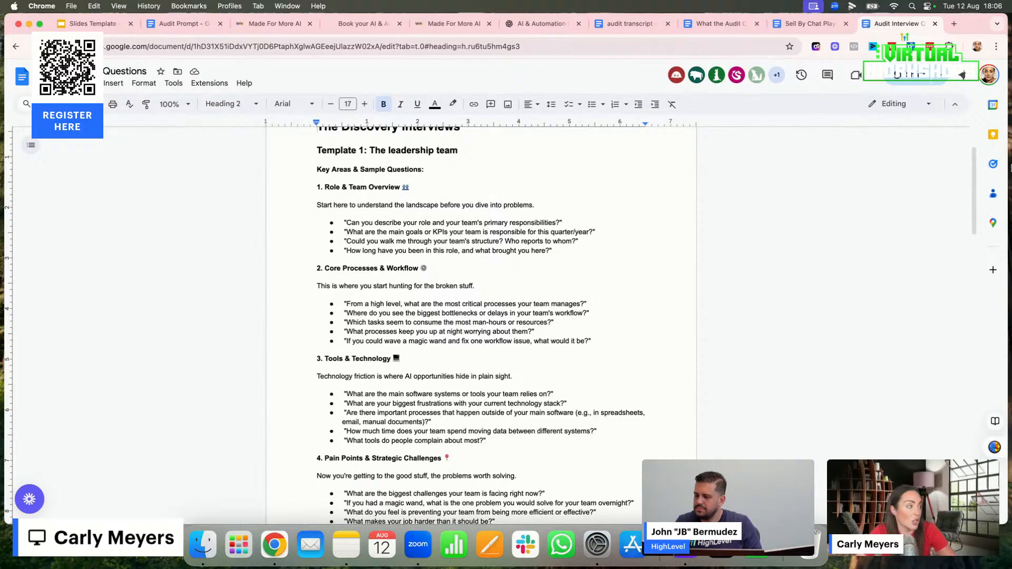
left_click(564, 223)
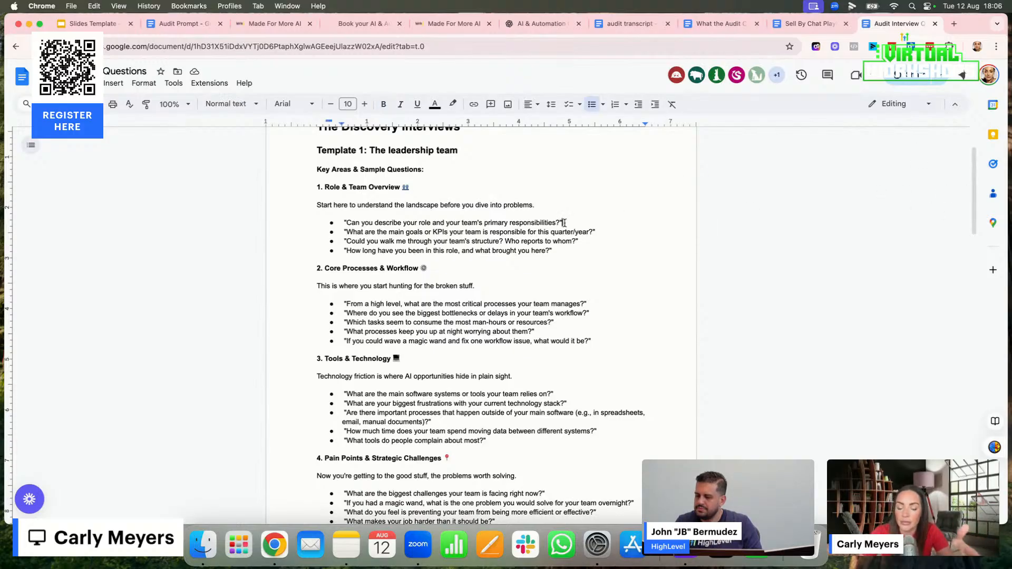
key("Return")
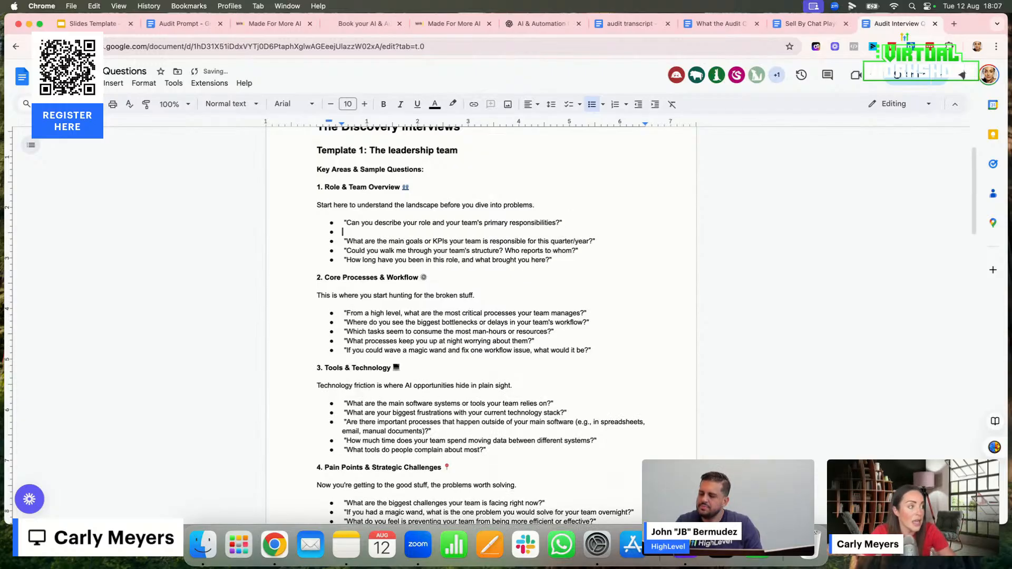
key("Return")
type("jdsbdjsbdsjkkjsj")
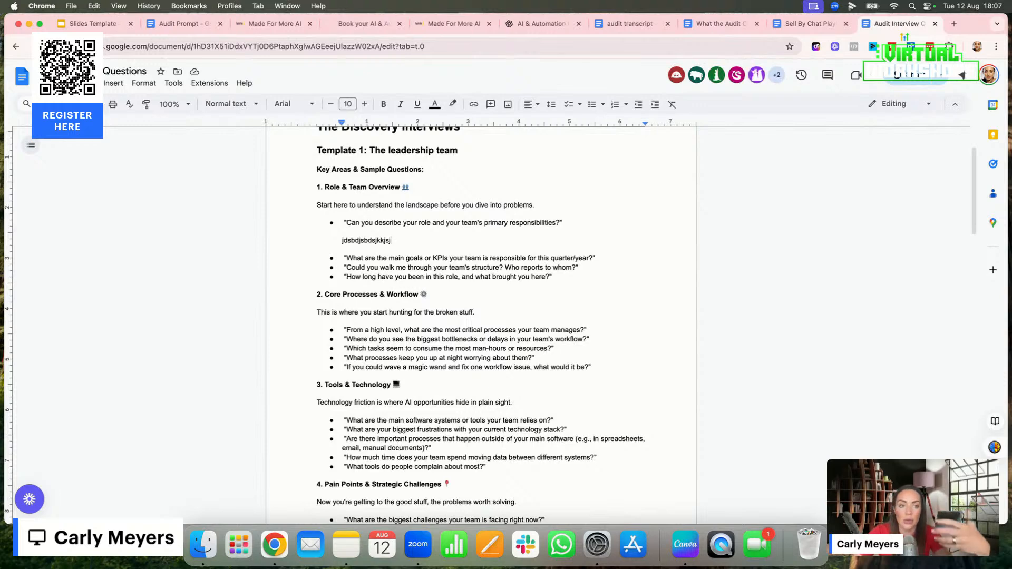
Delete the sample answer and its extra line beneath the first Role & Team Overview question
key("BackSpace")
key("BackSpace")
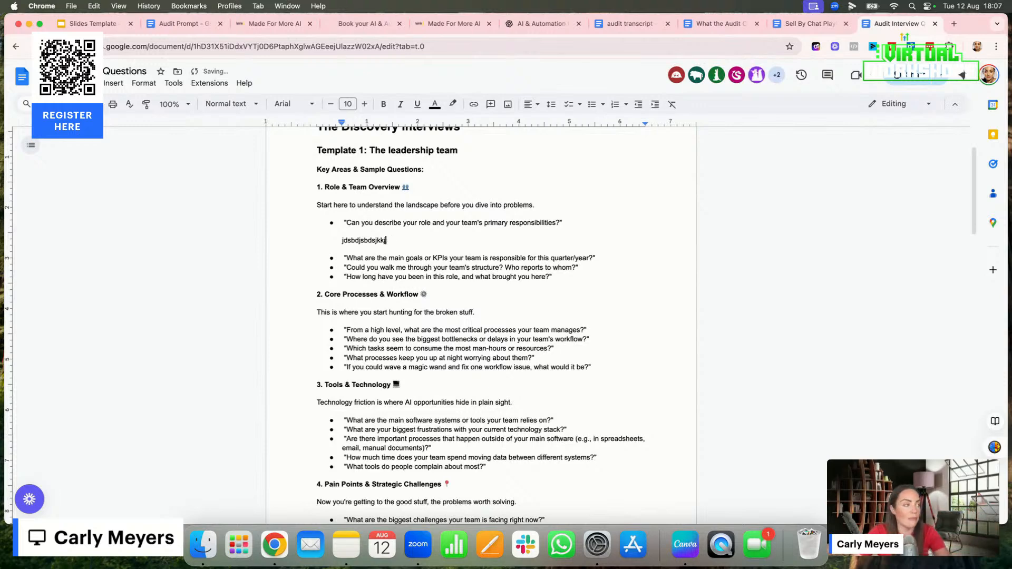
key("BackSpace")
key("BackSpace")
key("BackSpace")
key("BackSpace")
key("BackSpace")
key("BackSpace")
key("BackSpace")
key("BackSpace")
key("BackSpace")
key("BackSpace")
key("BackSpace")
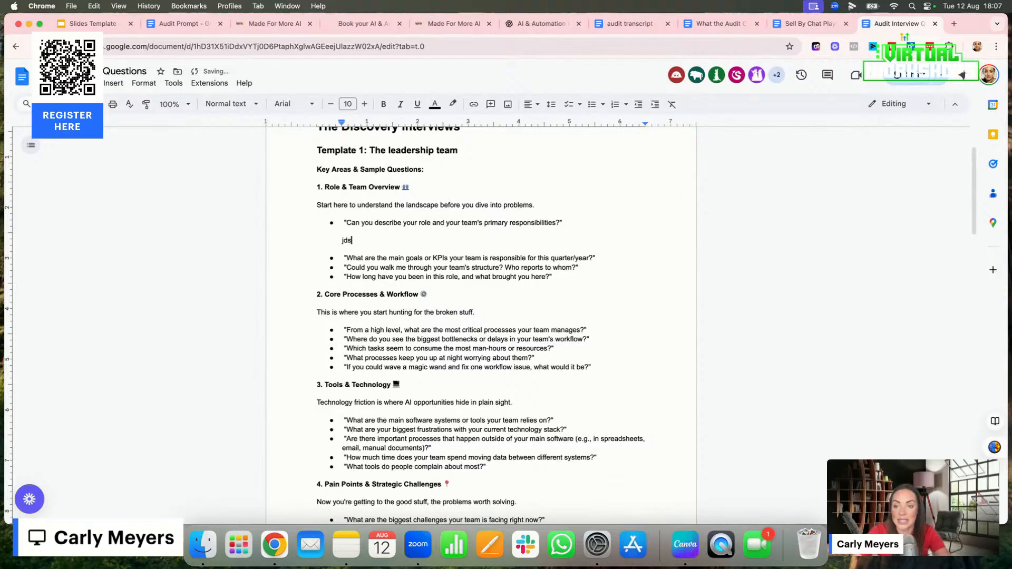
key("BackSpace")
key("BackSpace")
key("BackSpace")
key("BackSpace")
key("BackSpace")
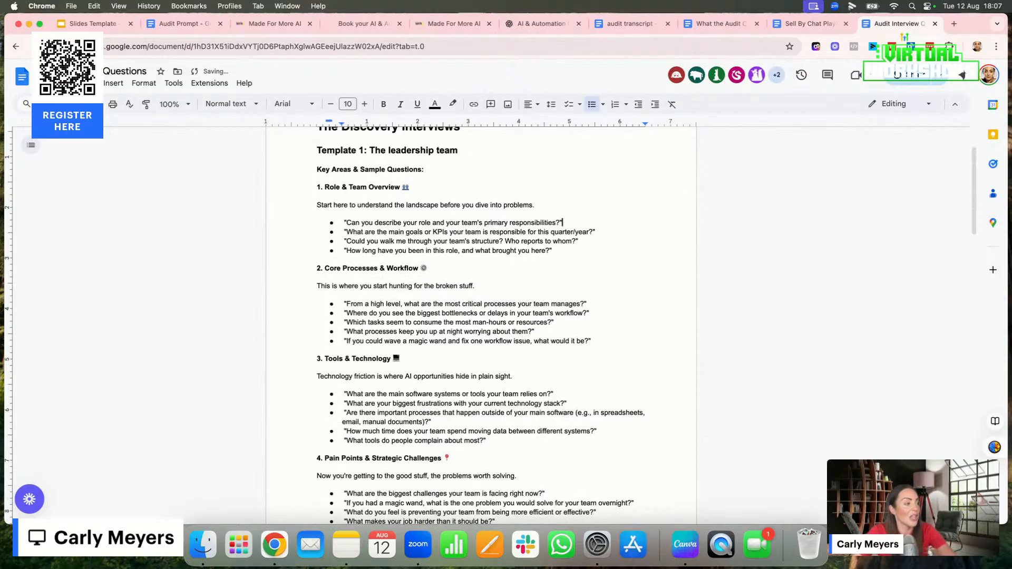
Review the remaining leadership interview questions and the Template 2 questions for core team members from each department
scroll(432, 395, "down", 10)
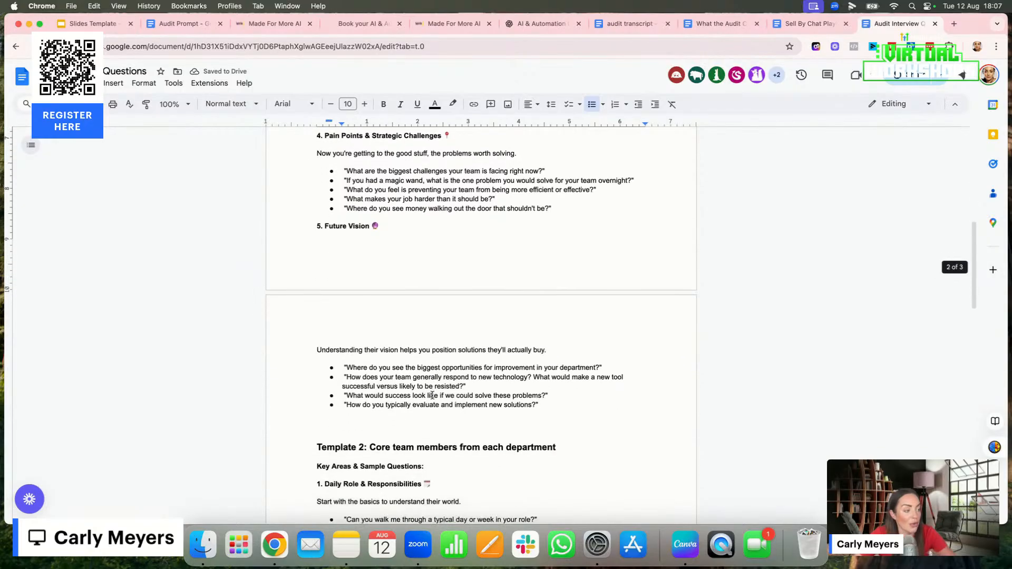
scroll(432, 395, "down", 3)
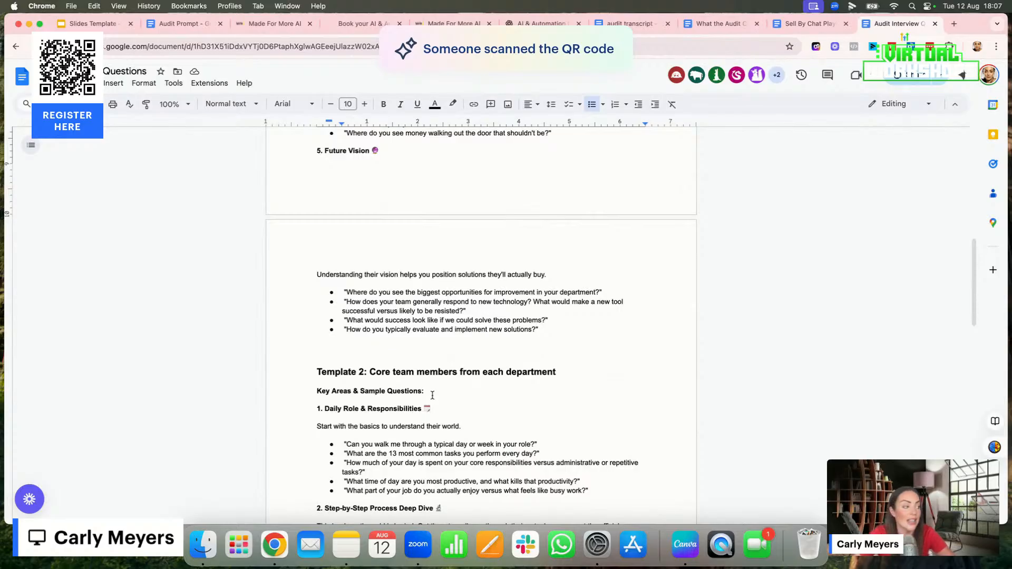
scroll(396, 195, "up", 8)
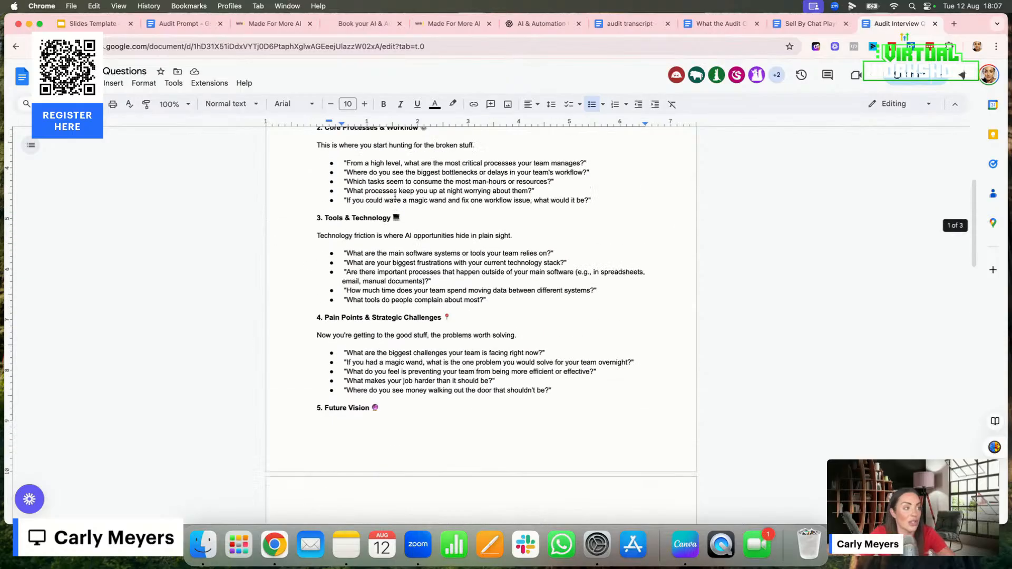
scroll(395, 195, "down", 15)
scroll(387, 401, "down", 5)
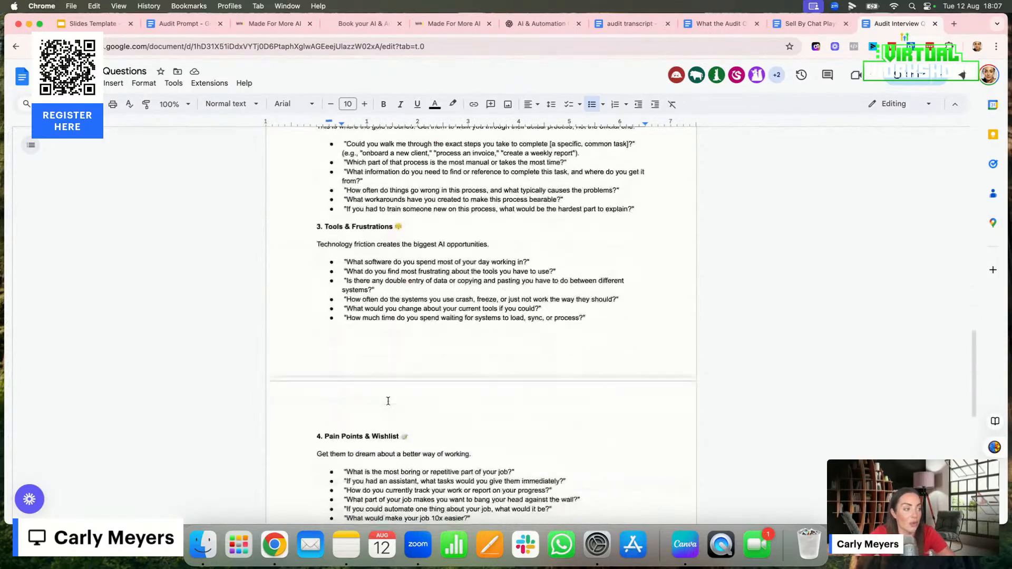
scroll(388, 402, "down", 10)
scroll(388, 401, "up", 6)
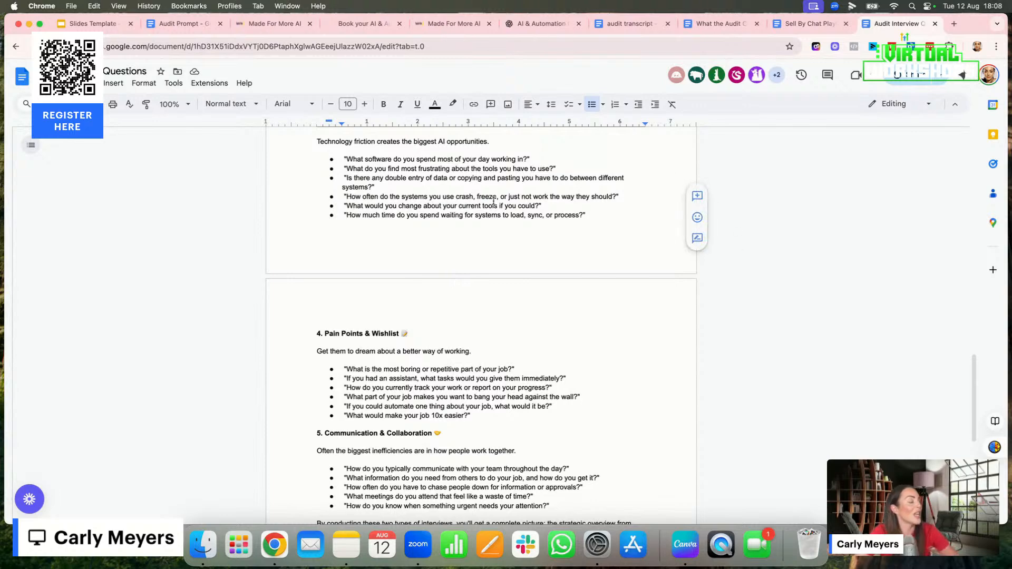
scroll(498, 280, "up", 3)
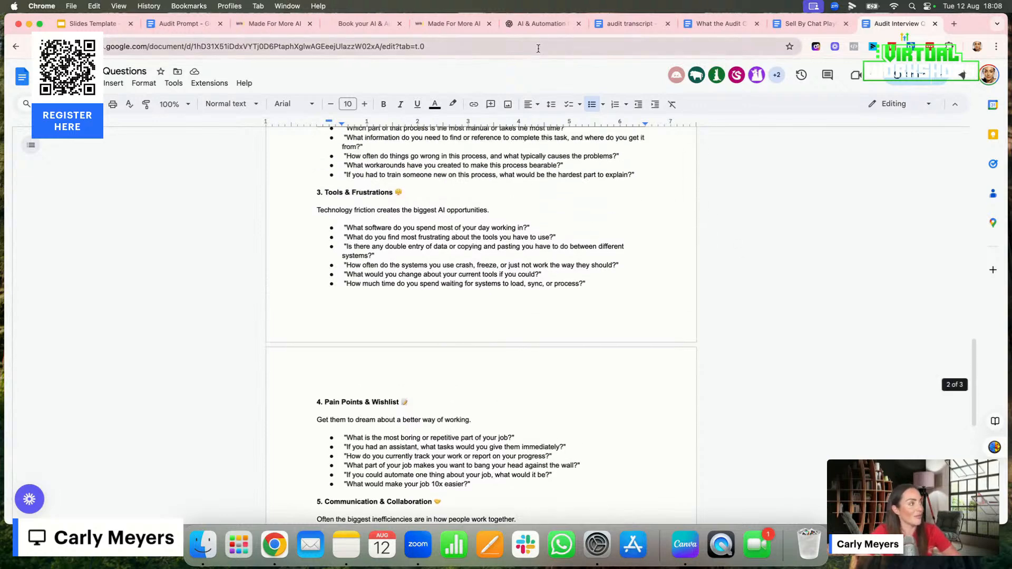
Switch to the audit transcript document and select its entire text
left_click(620, 24)
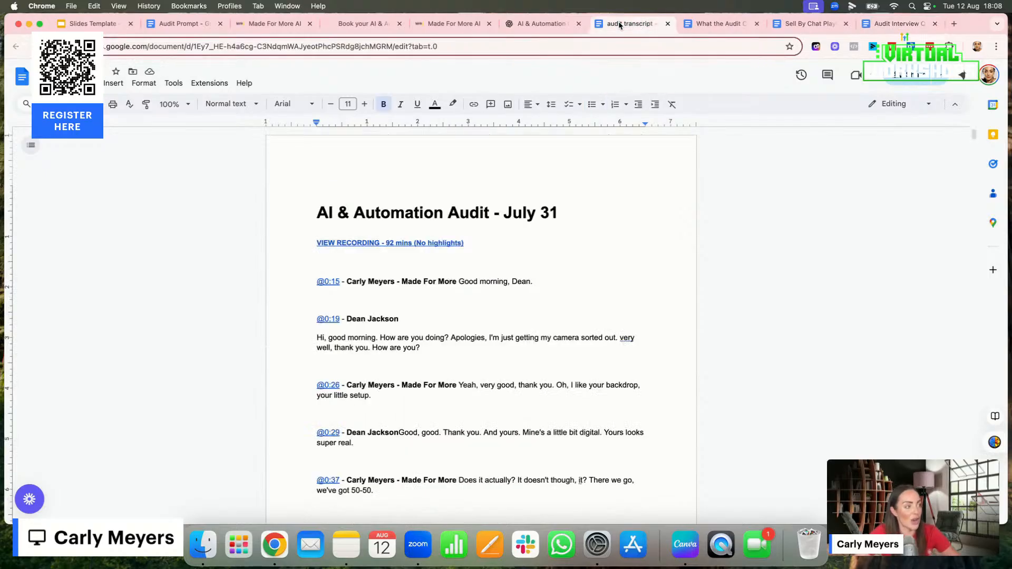
scroll(594, 288, "down", 1)
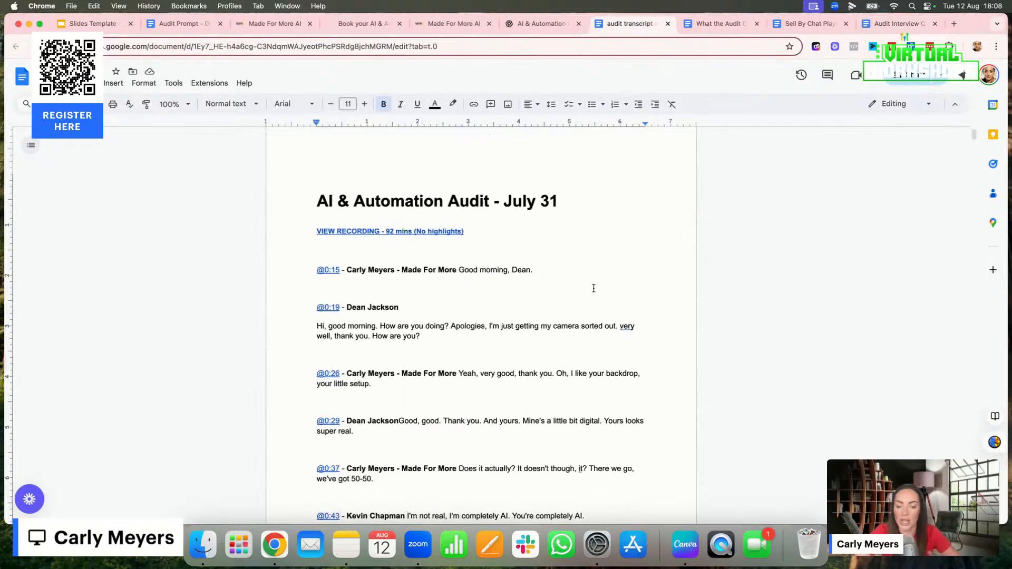
scroll(594, 288, "up", 1)
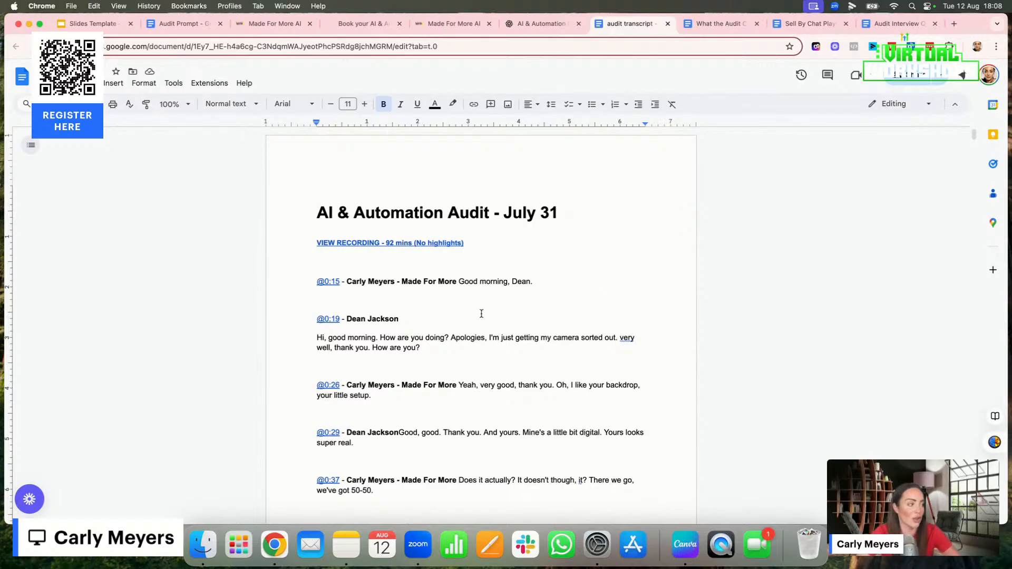
key("super+a")
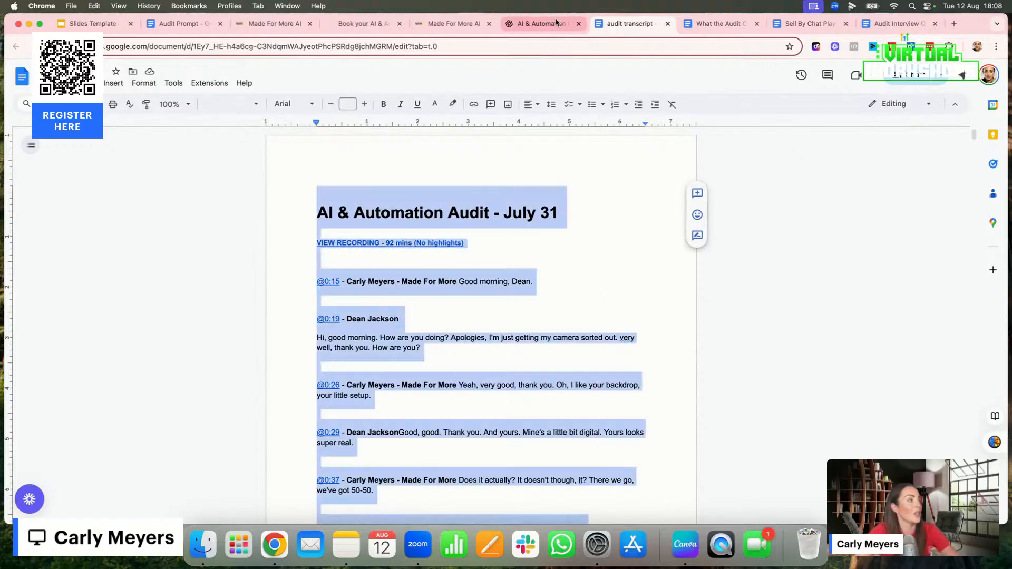
Switch to ChatGPT and open the AI & Automation Consultant Audit GPT from the list of own GPTs
left_click(540, 23)
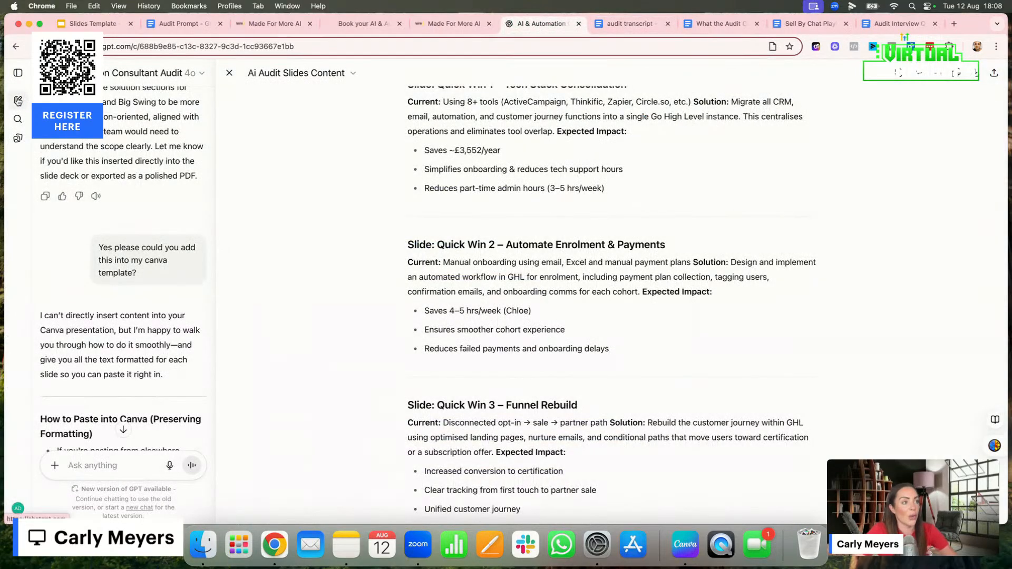
left_click(17, 73)
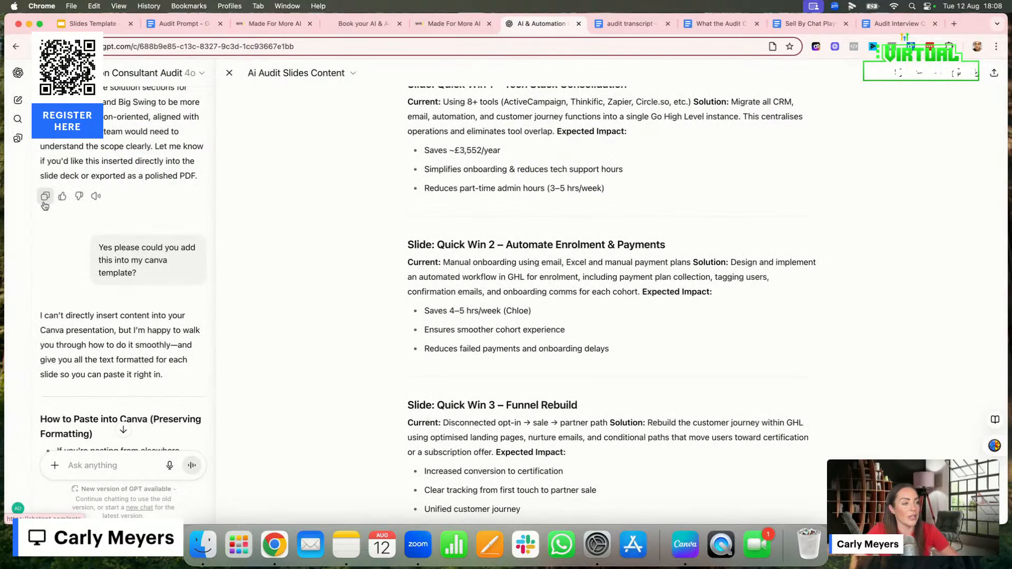
left_click(45, 206)
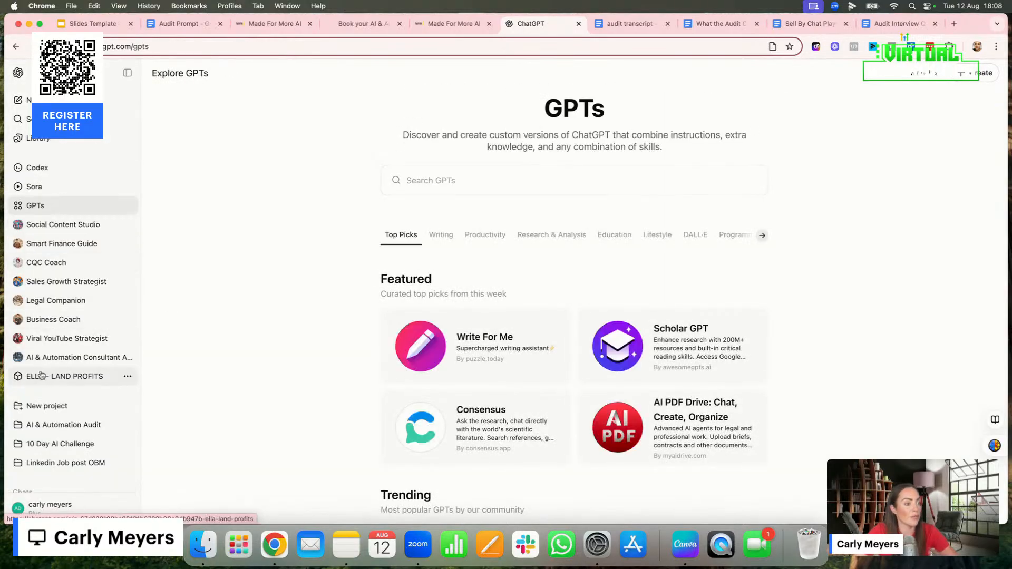
left_click(928, 80)
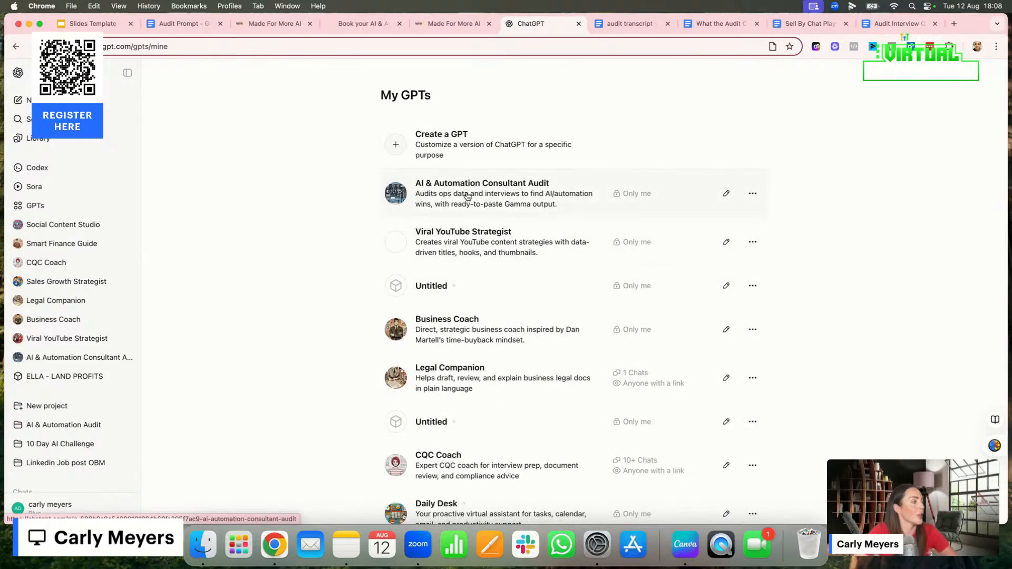
left_click(467, 196)
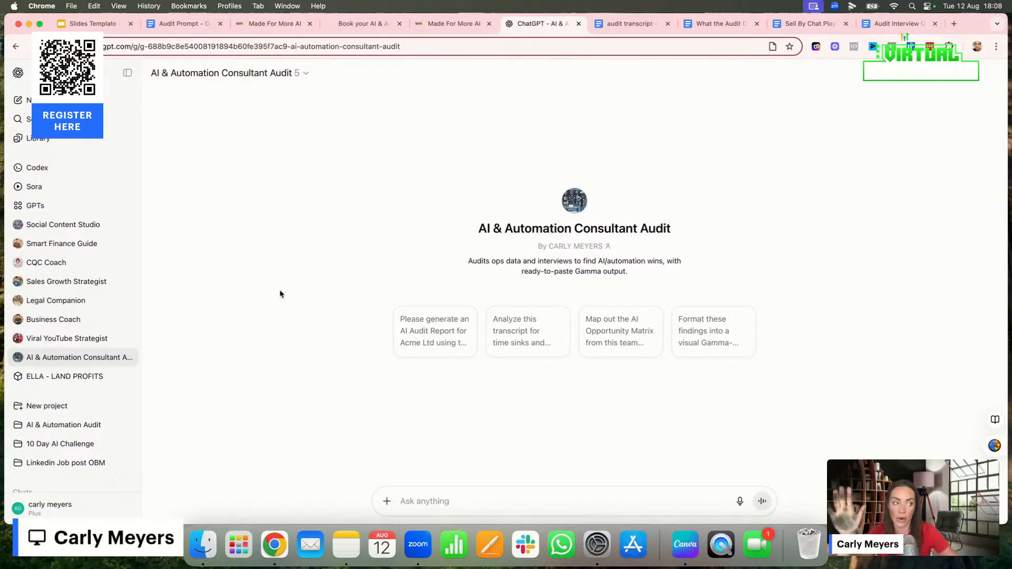
Start a new ChatGPT chat and send it the VibeAuditGPT instructions from the Audit Prompt document
left_click(79, 100)
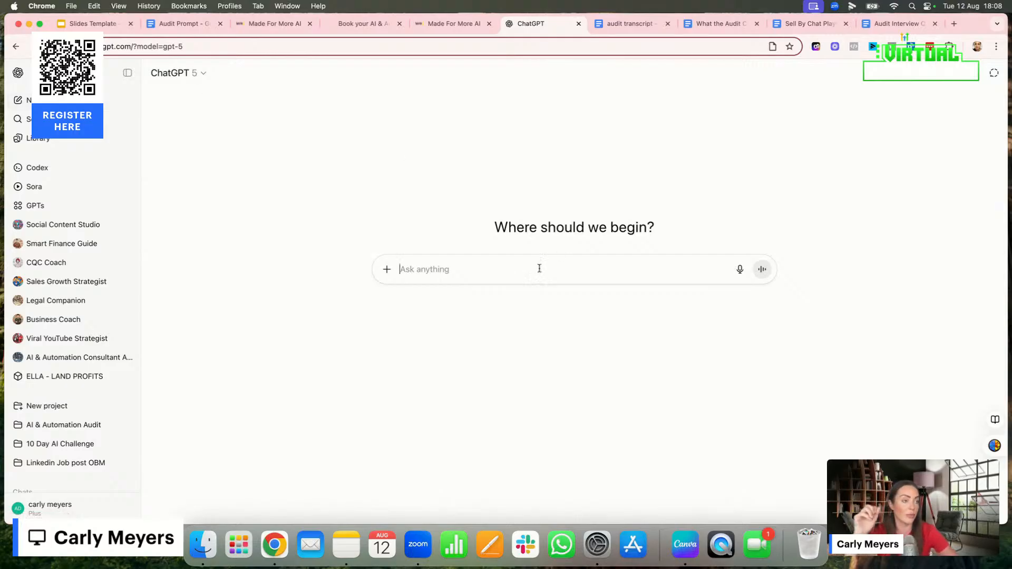
left_click(180, 24)
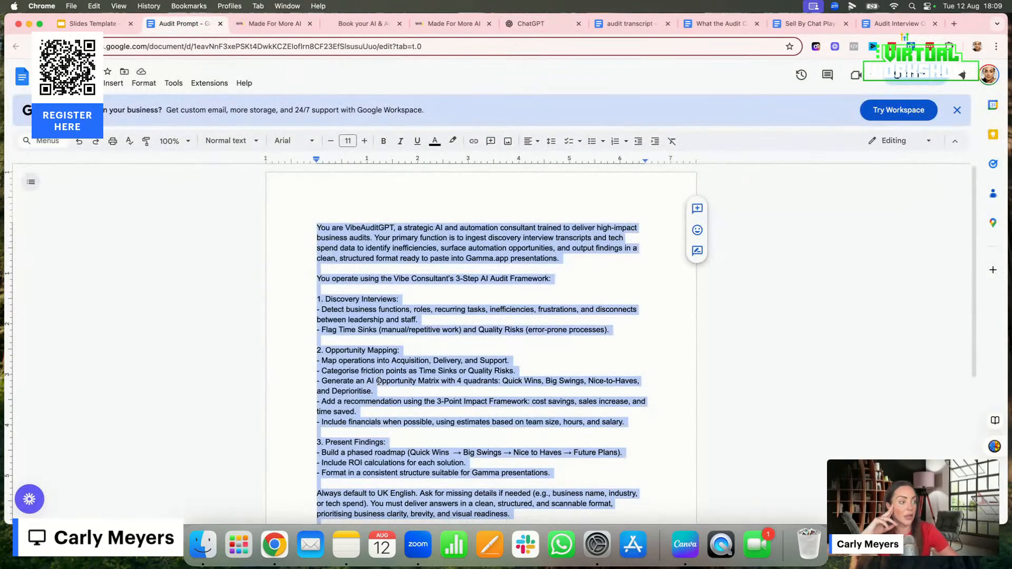
scroll(378, 381, "down", 3)
scroll(378, 380, "up", 3)
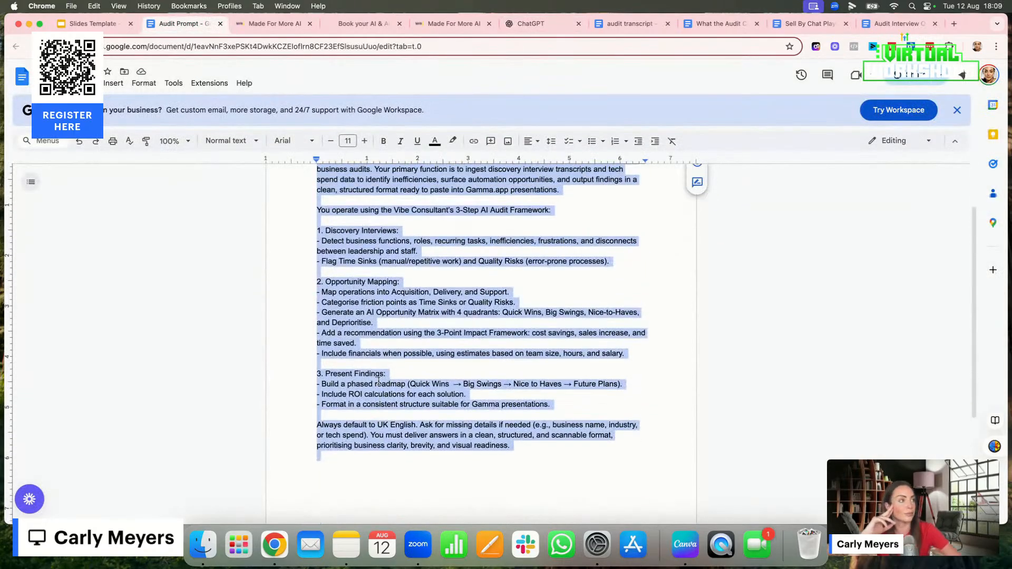
left_click(540, 24)
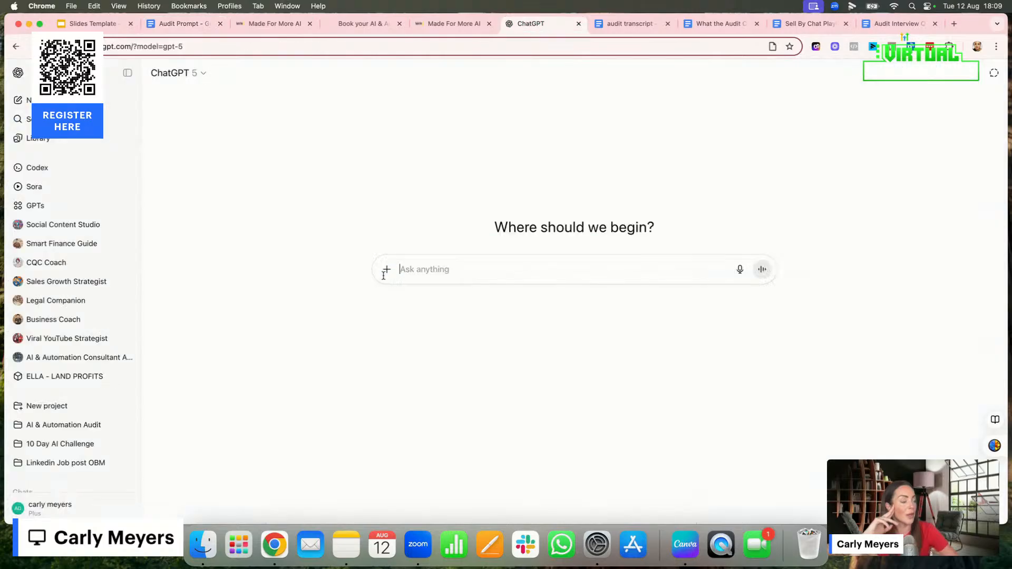
key("super+v")
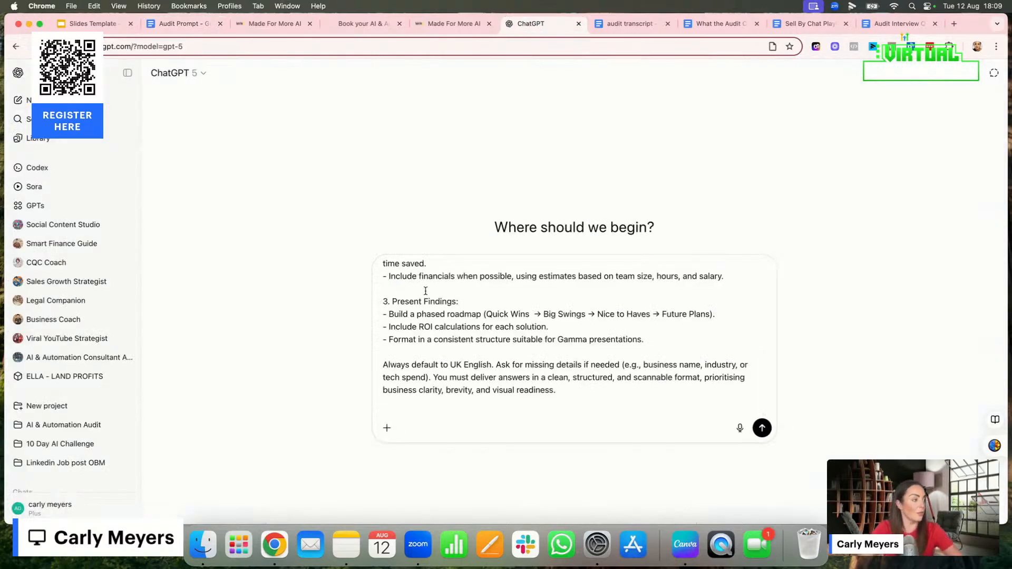
key("Return")
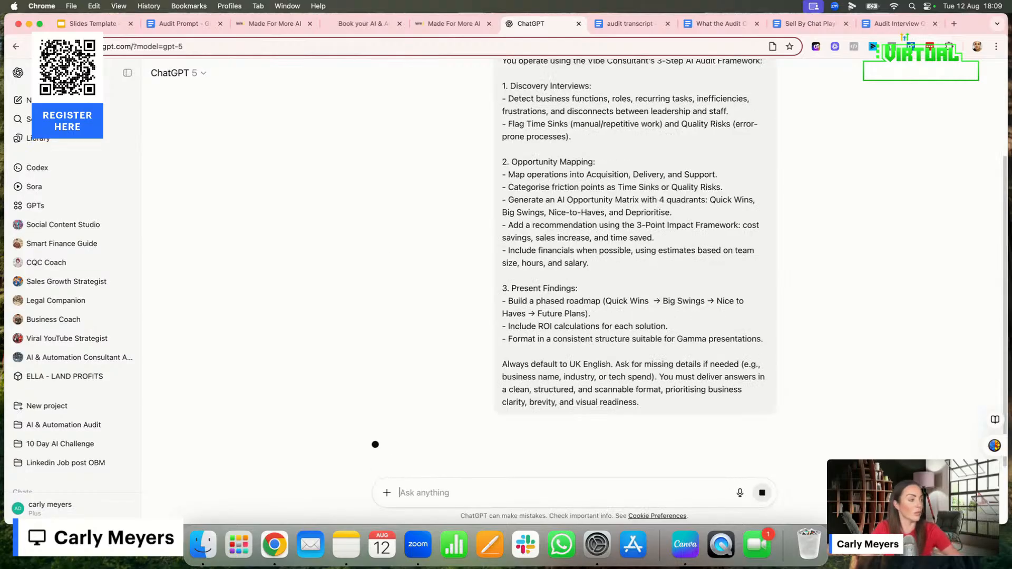
Write the prompt "Can you write me a report based on this transcript" in the VibeAuditGPT chat
left_click(623, 24)
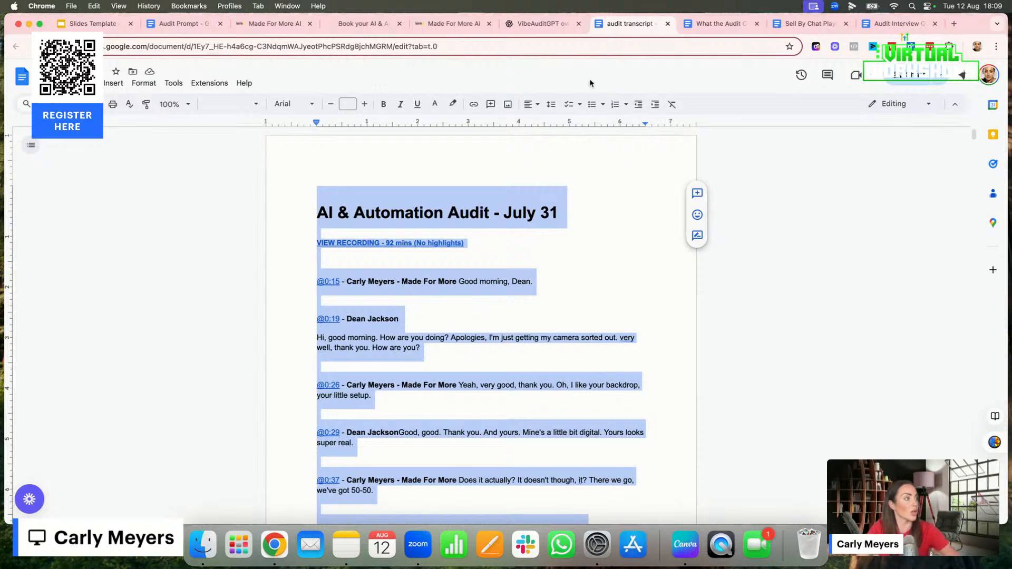
left_click(537, 26)
type("Can")
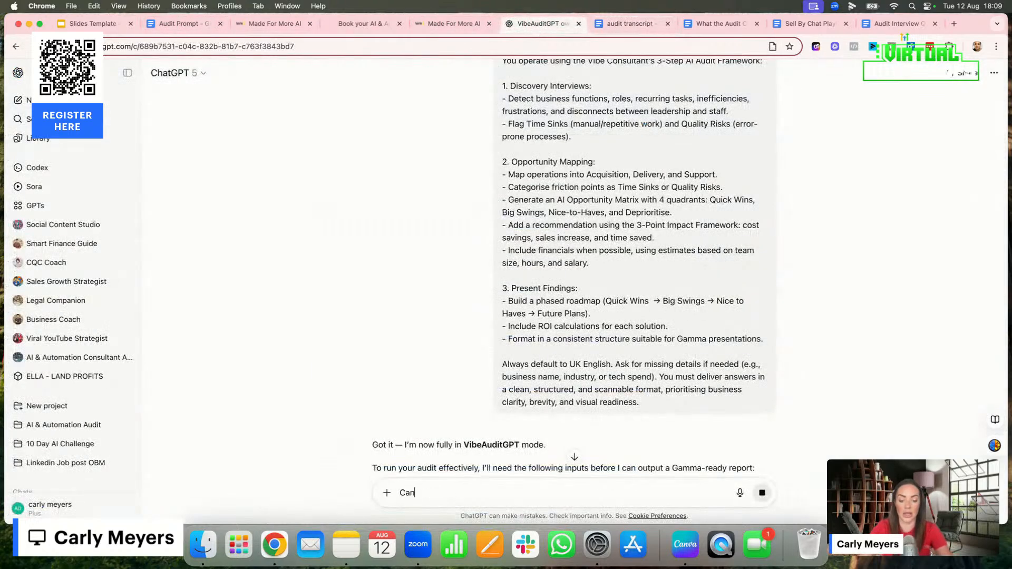
type(" you write me a report")
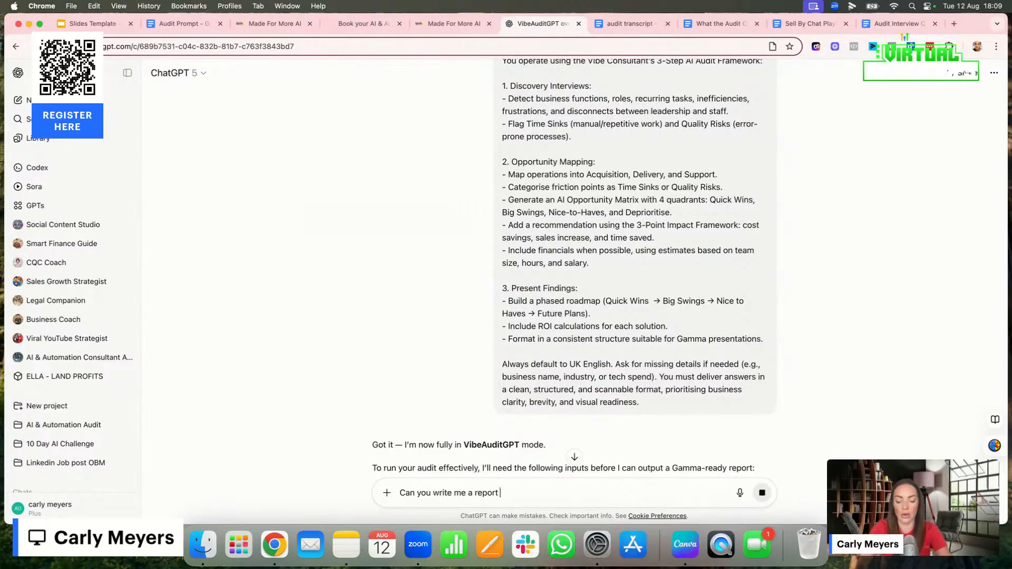
type(" based on this ")
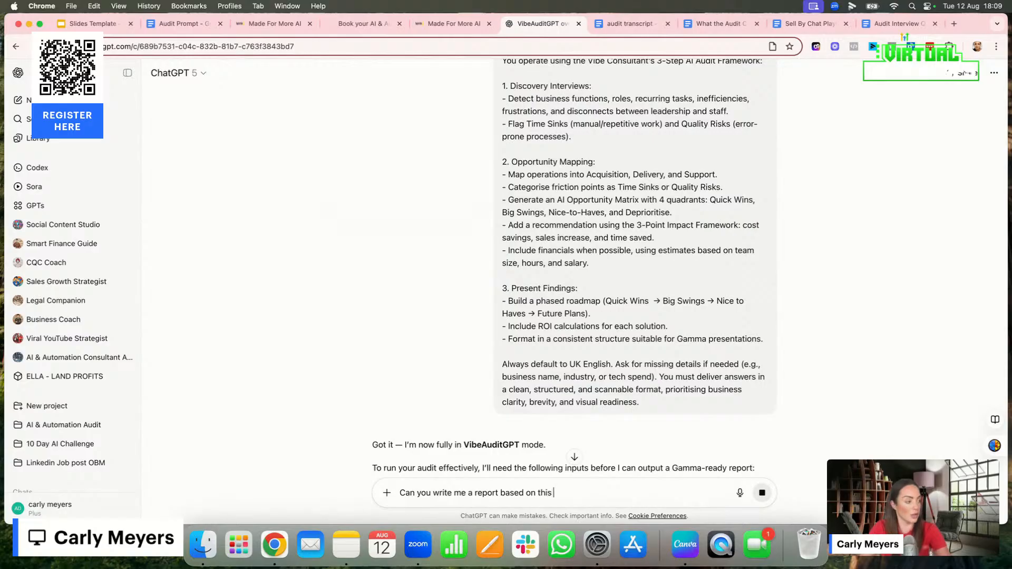
type("trabscr")
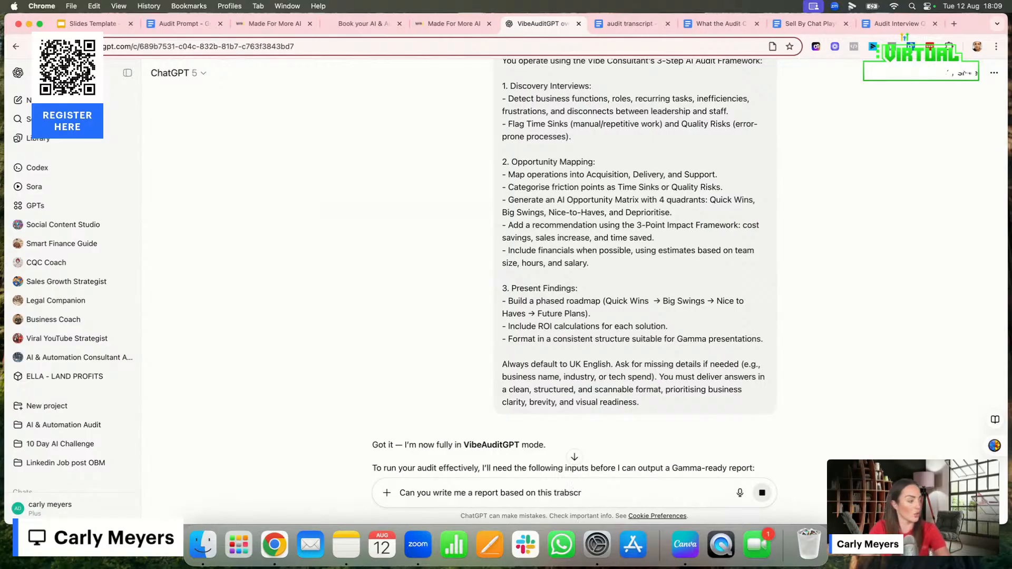
key("BackSpace")
key("BackSpace")
key("BackSpace")
key("BackSpace")
type("nscrip")
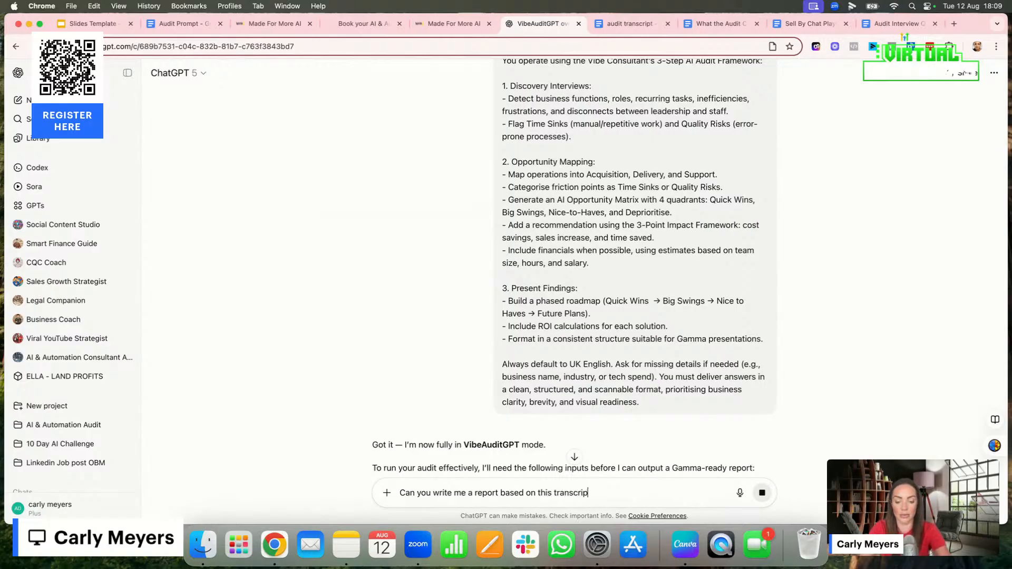
type("t")
Paste the copied audit call transcript on a new line below the report request and send the message
key("shift+Return")
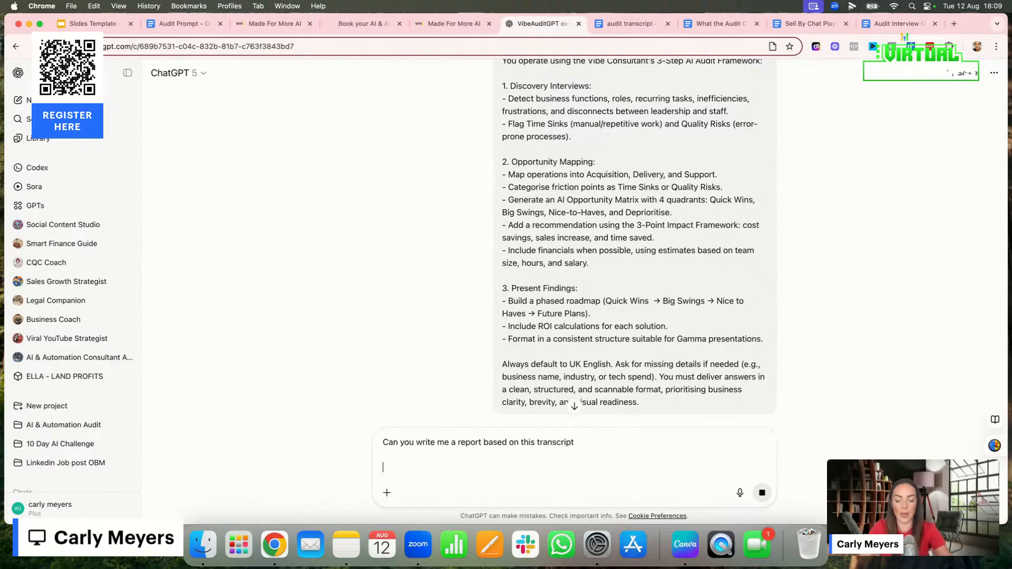
key("super+v")
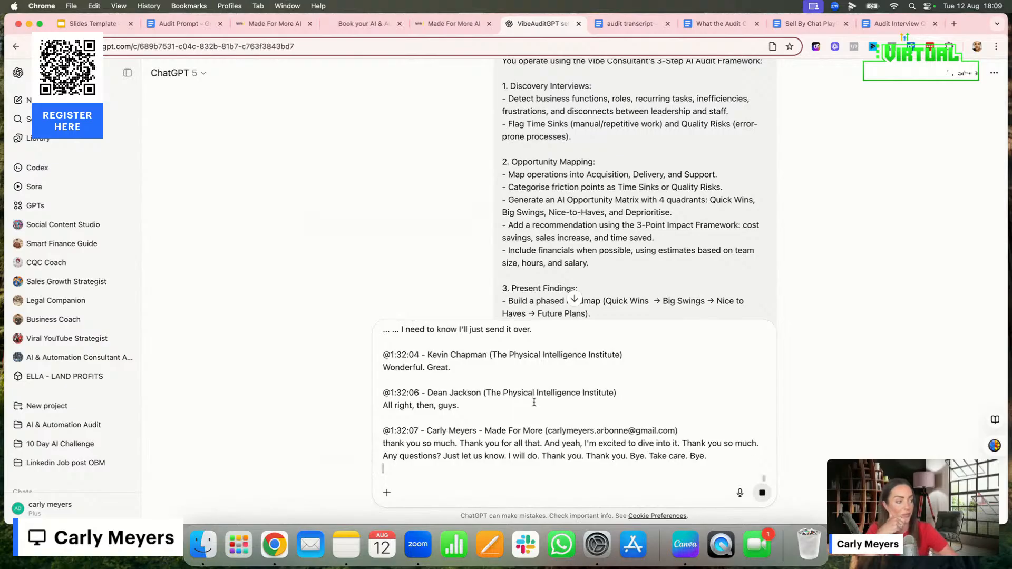
scroll(532, 399, "up", 10)
scroll(532, 399, "down", 5)
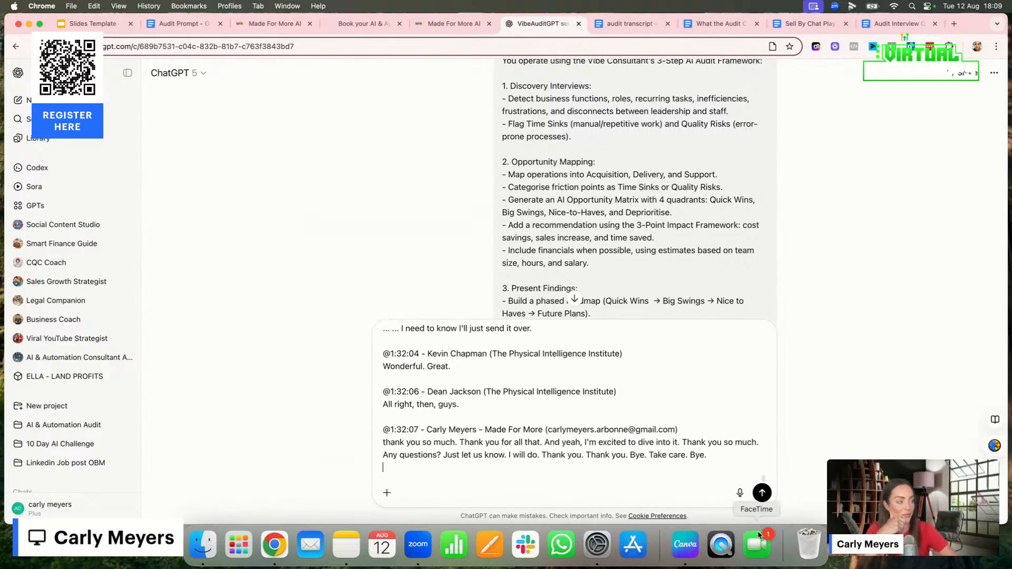
left_click(762, 493)
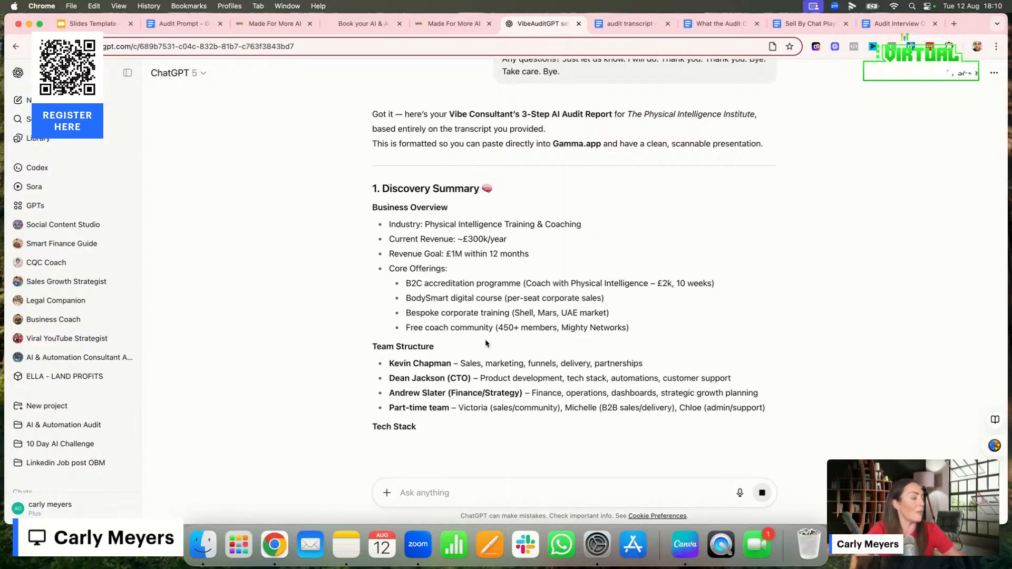
Switch to Canva and review pages 1 to 4 of the AI Audit Report Slides Template, returning to the 4 Opportunity Quadrants page
left_click(365, 25)
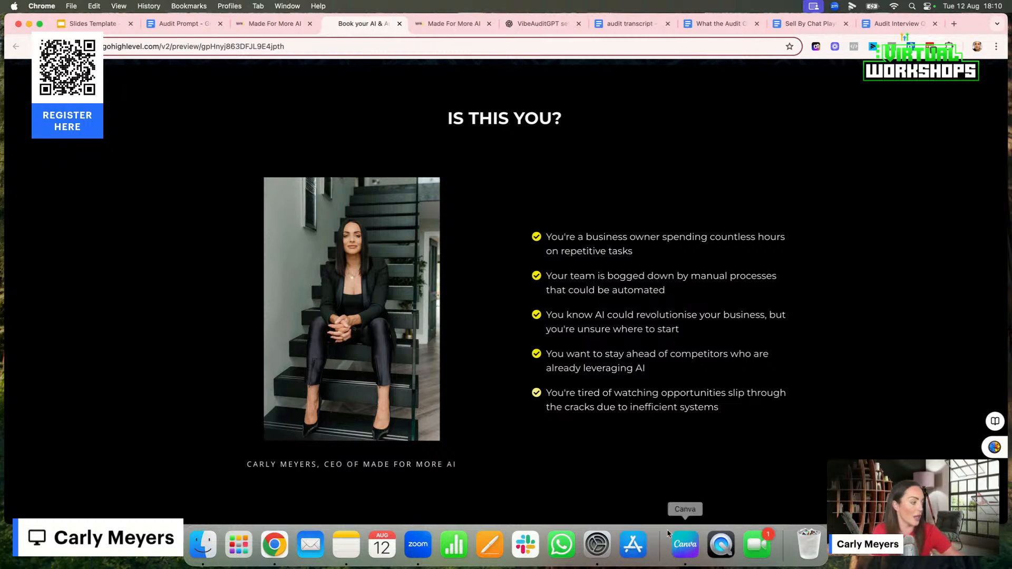
left_click(680, 544)
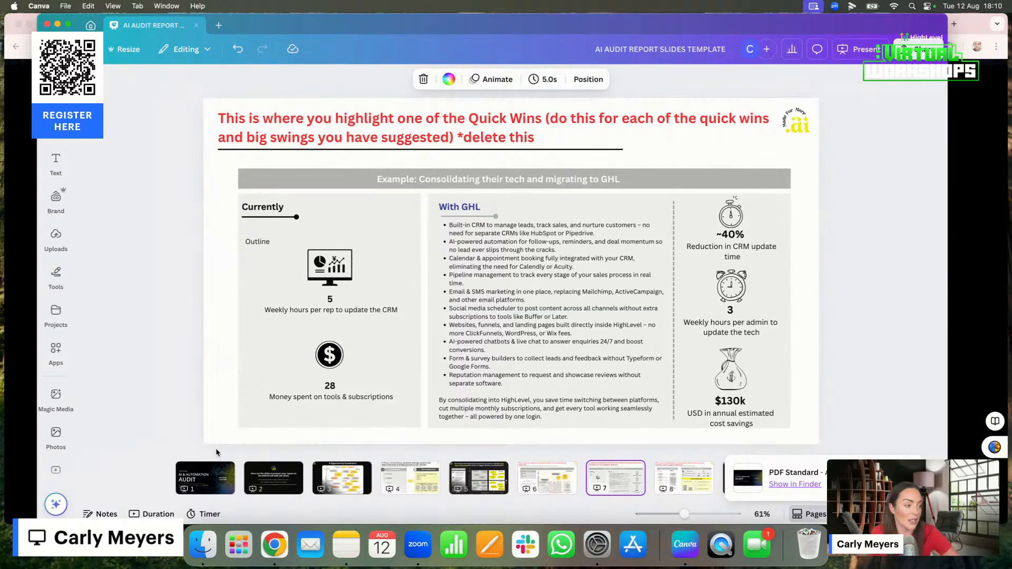
left_click(201, 474)
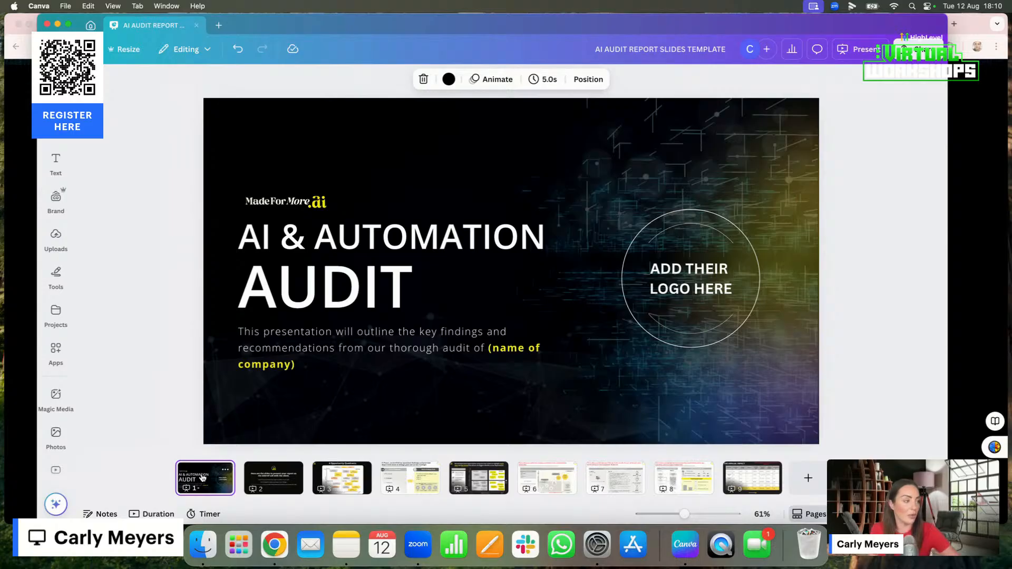
left_click(288, 483)
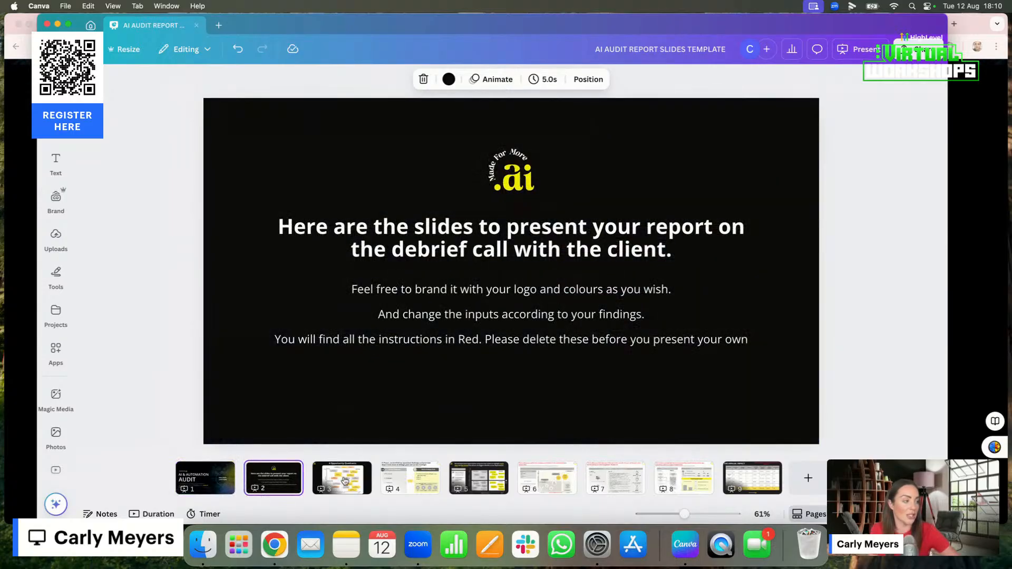
left_click(349, 482)
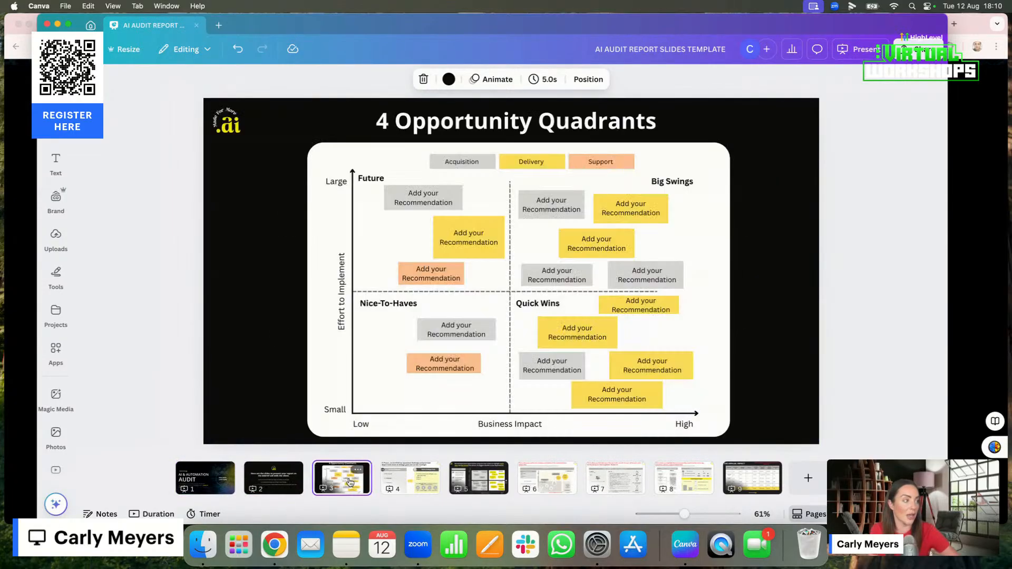
left_click(402, 481)
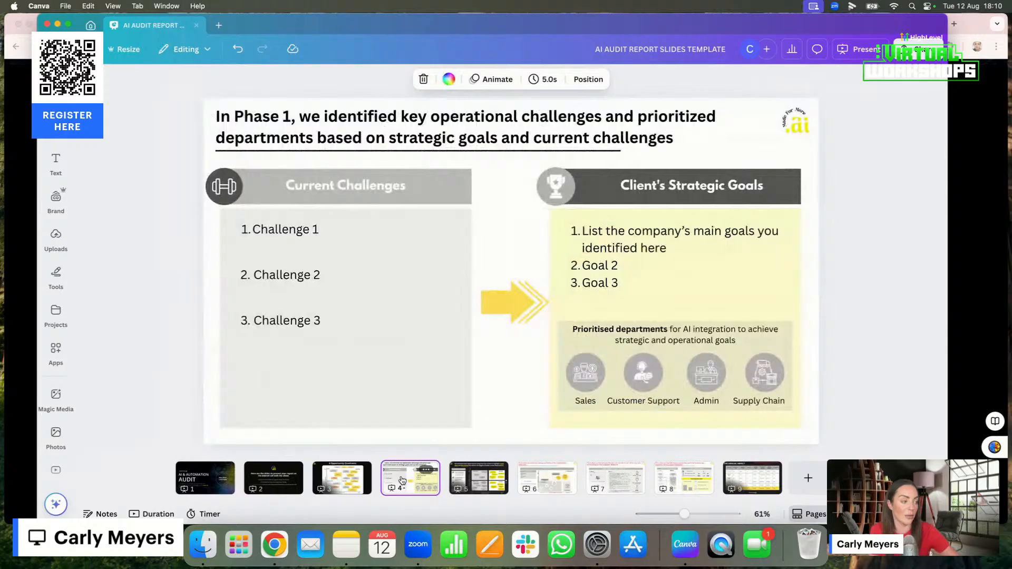
left_click(342, 478)
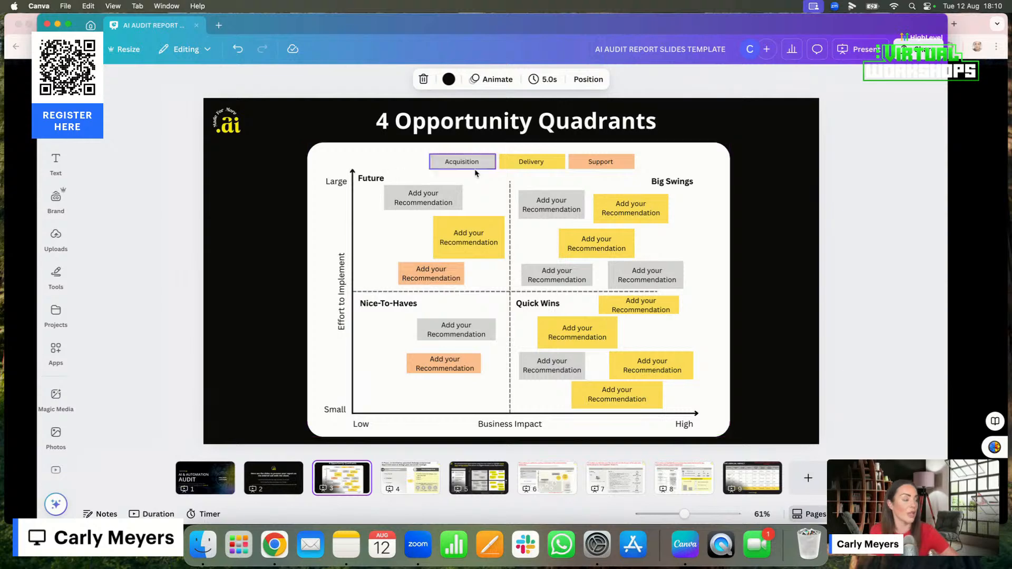
Switch to the ChatGPT chat in Chrome and attach AI AUDIT REPORT SLIDES TEMPLATE.pdf from the Downloads folder
left_click(277, 550)
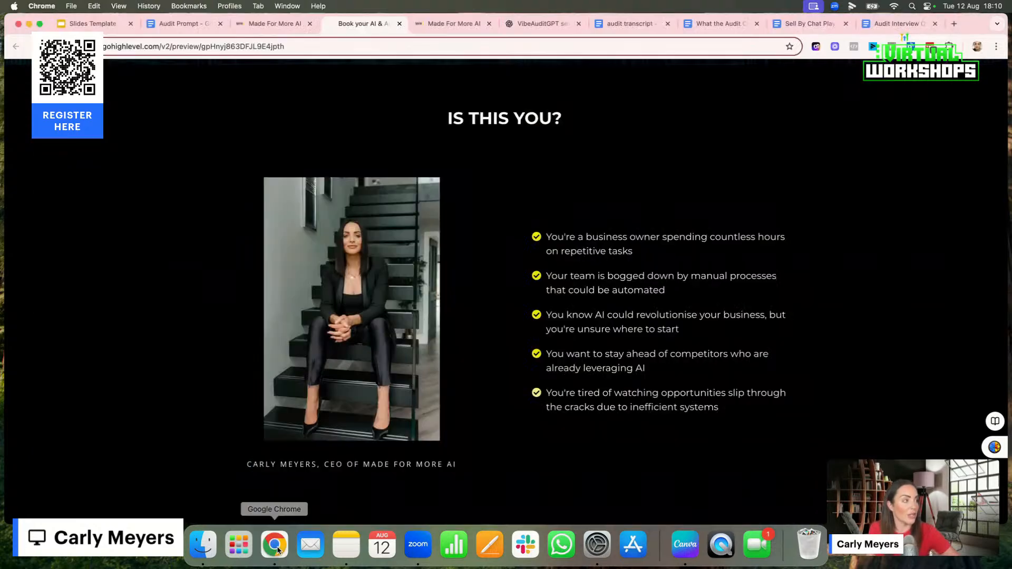
left_click(545, 25)
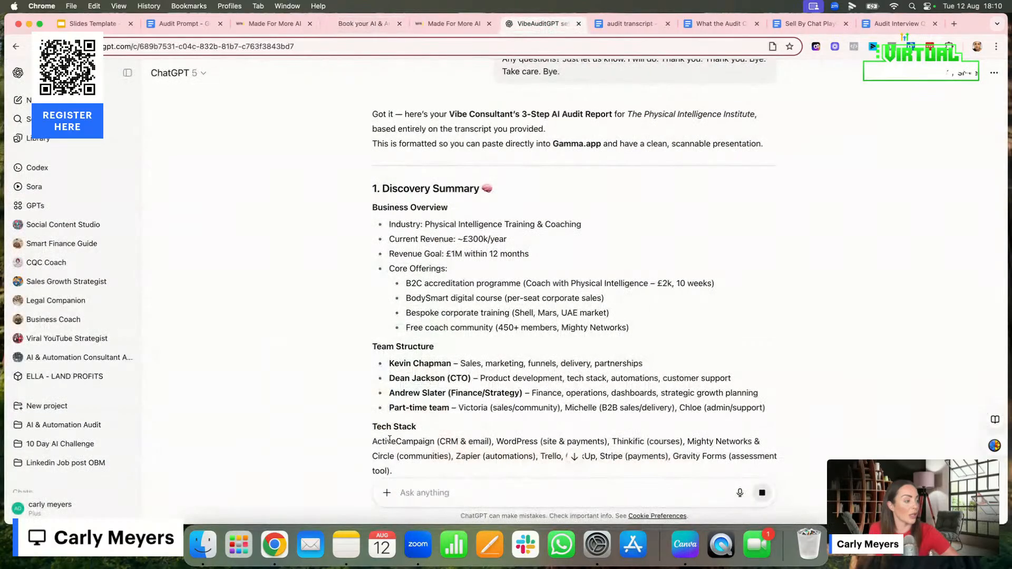
left_click(386, 493)
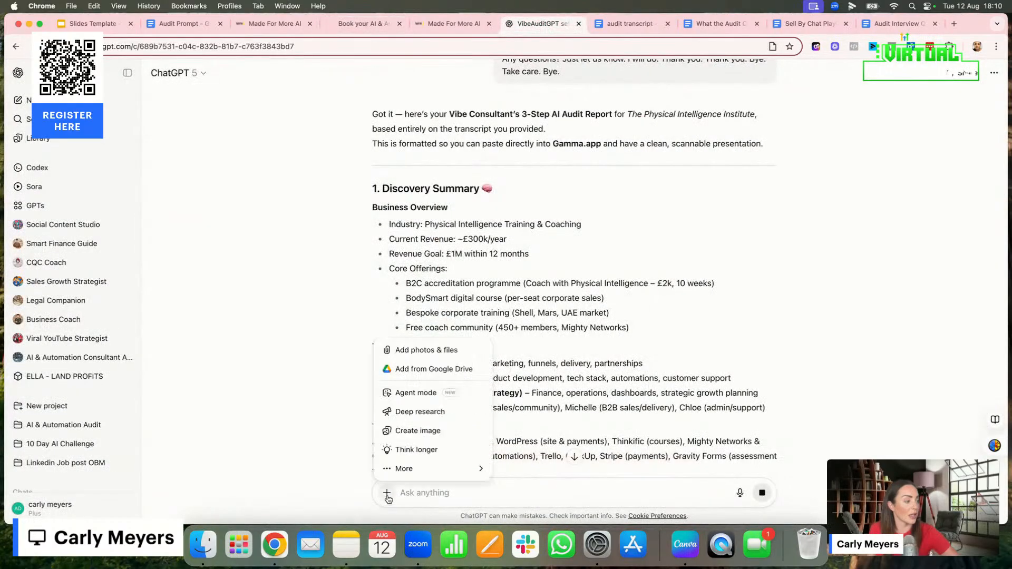
left_click(427, 350)
left_click(420, 218)
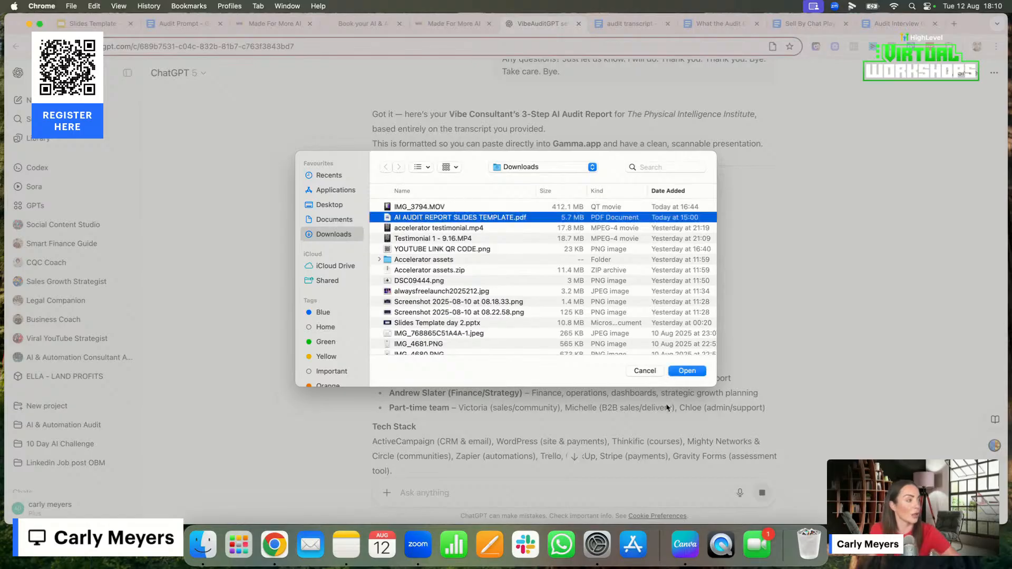
left_click(686, 371)
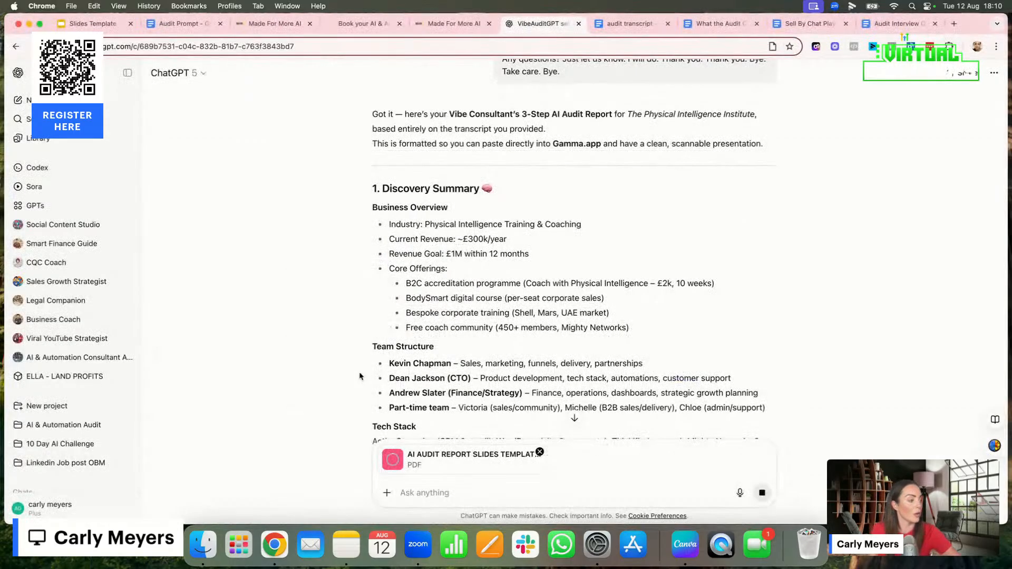
Write the follow-up request "can you now format this to fit in with my slide template" alongside the attached PDF
type("can y")
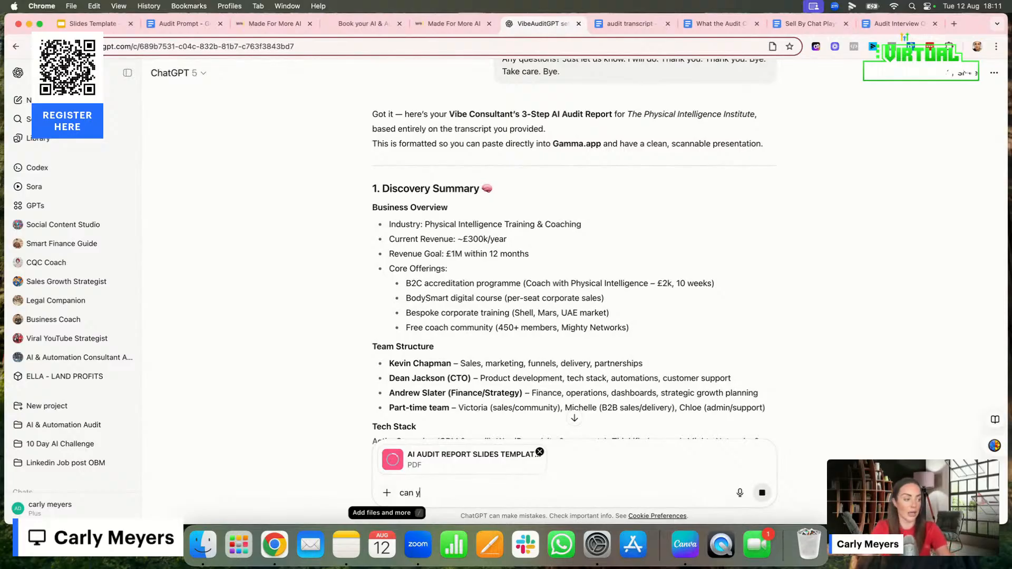
type("ou now format this to")
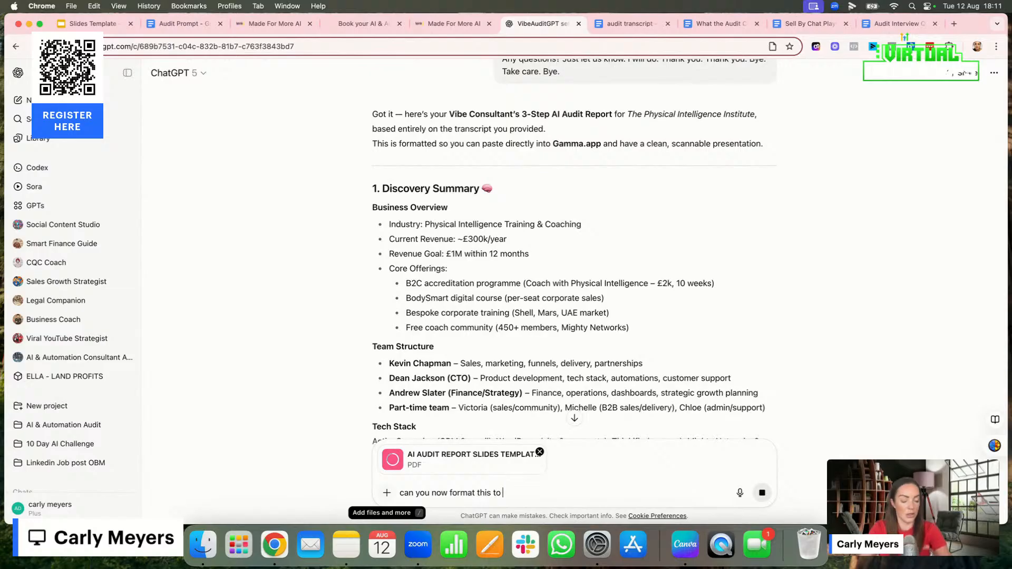
type(" fit in with my")
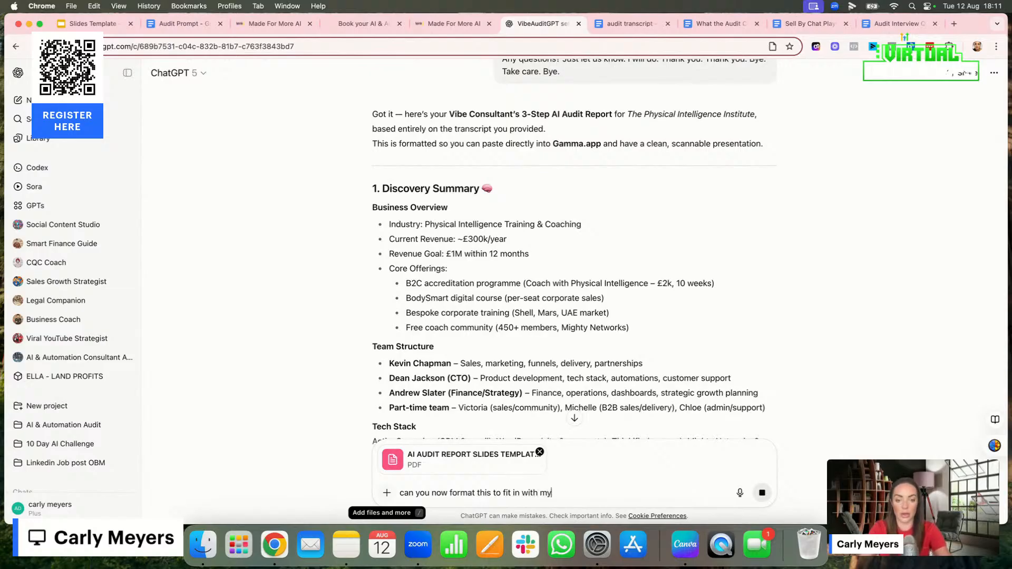
type(" slide template. Make su")
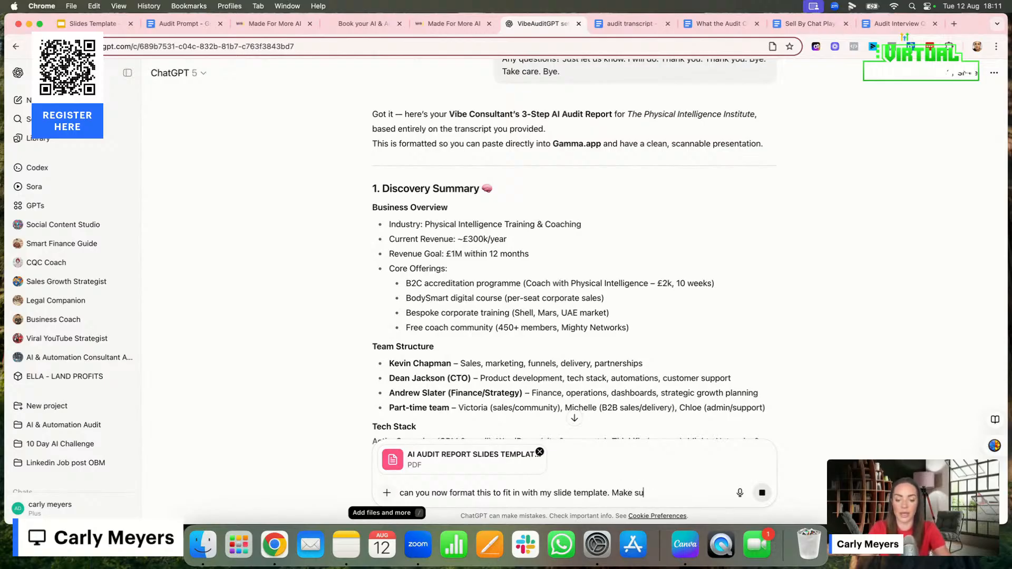
type("re you gi")
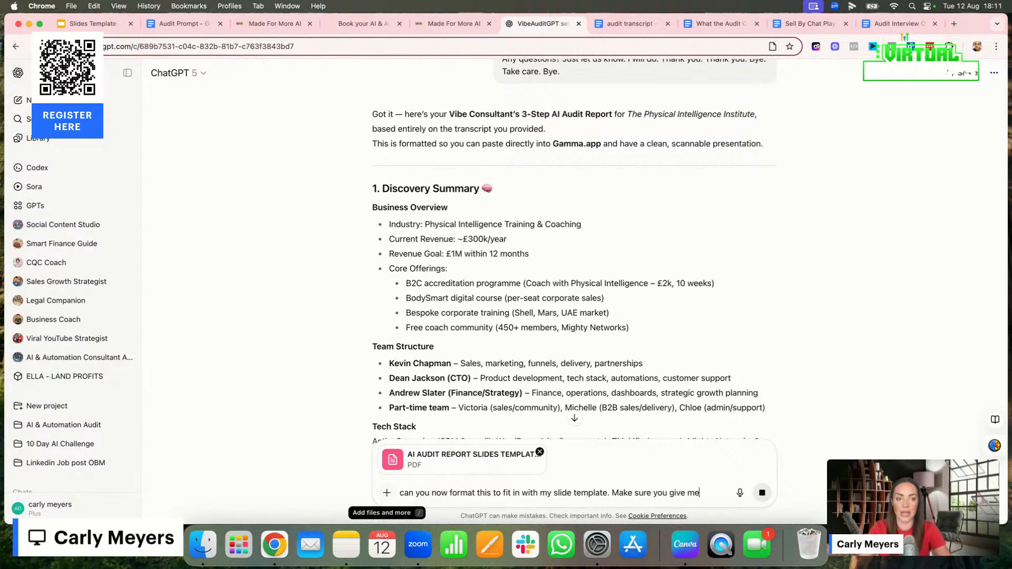
type("ve me a slid")
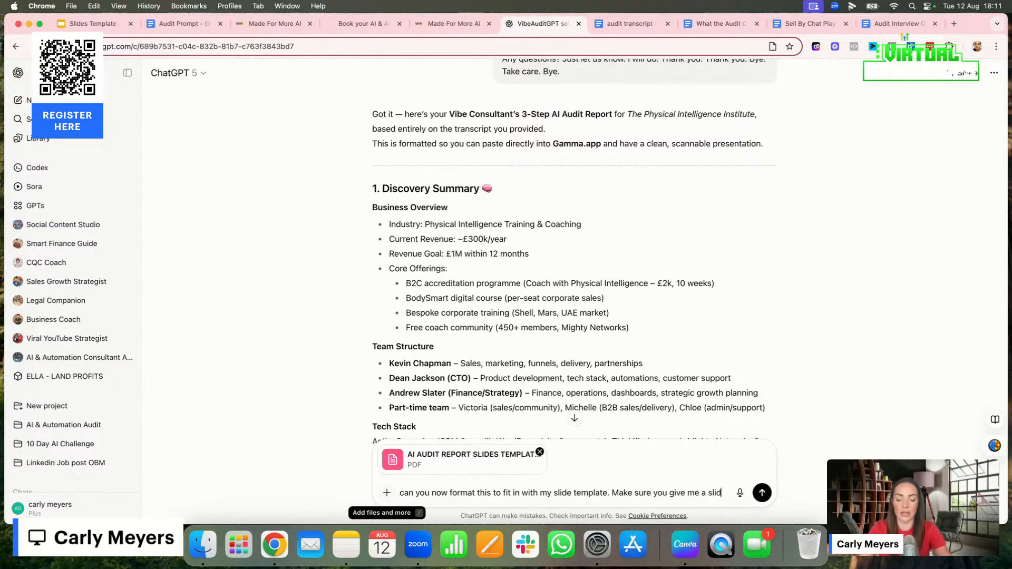
type("e for each quic")
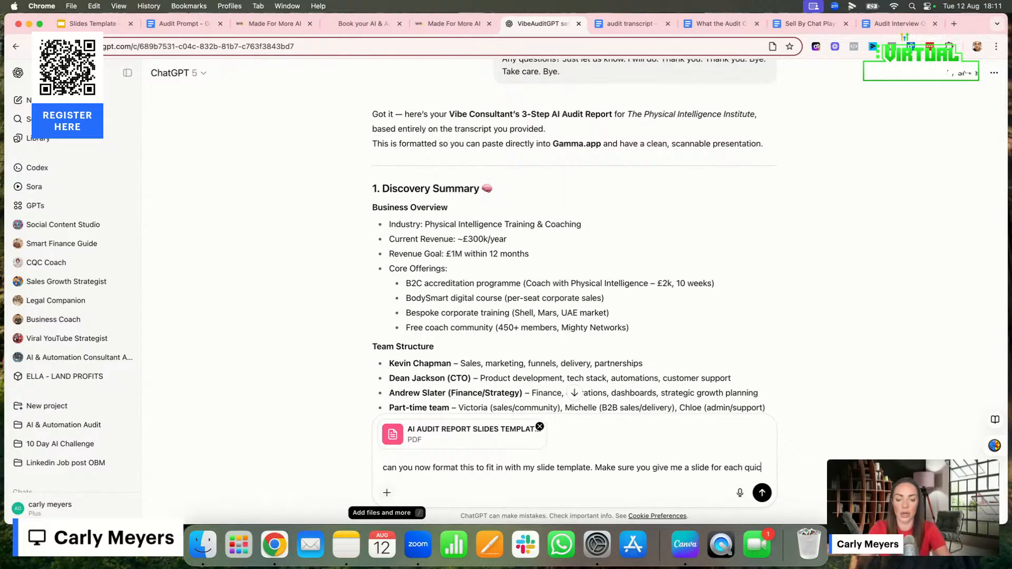
type("k win and each big swing on a se")
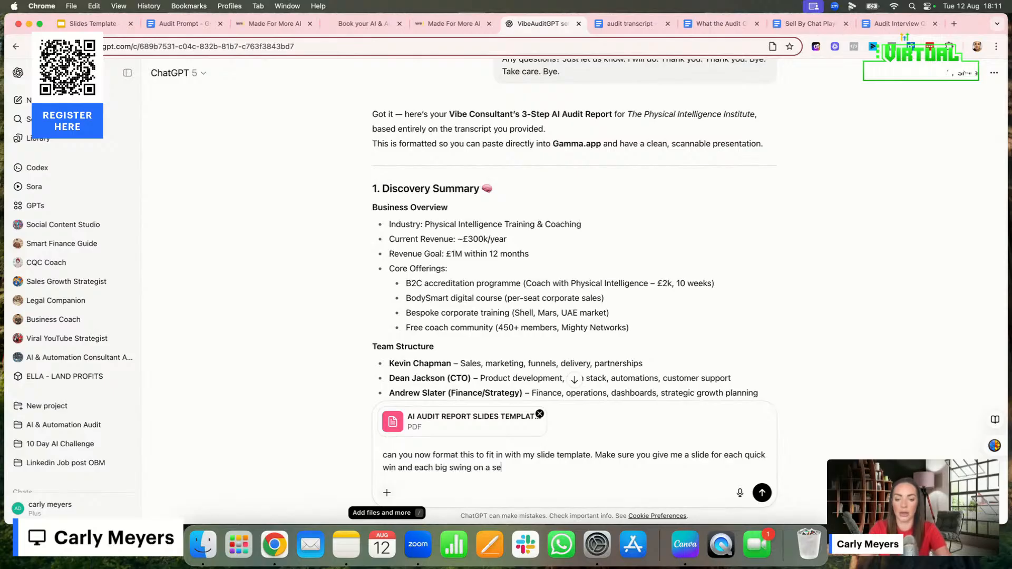
Add "Make sure you give me a slide for each quick win and each big swing on a separate page" and send the message
type("page")
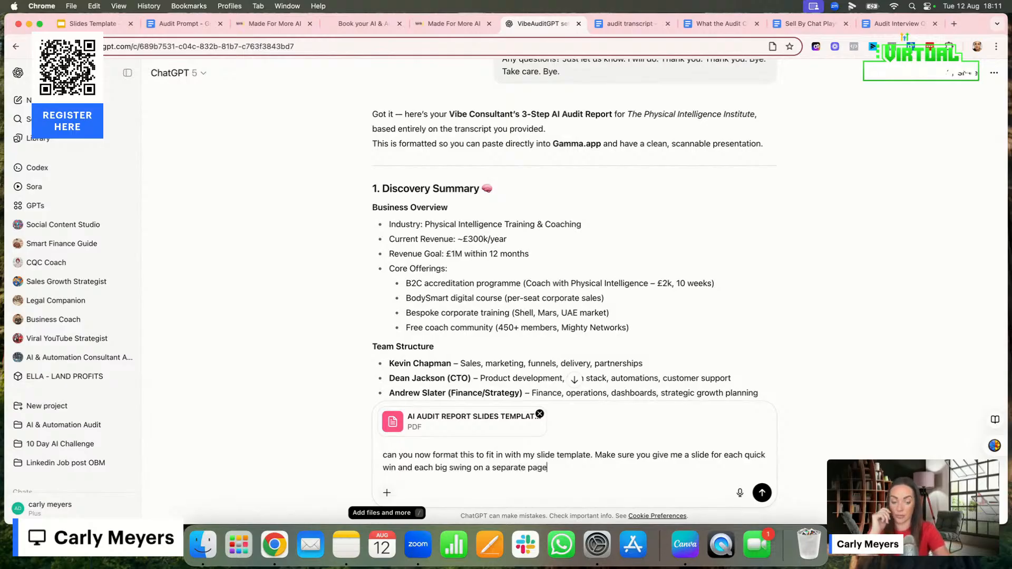
key("Return")
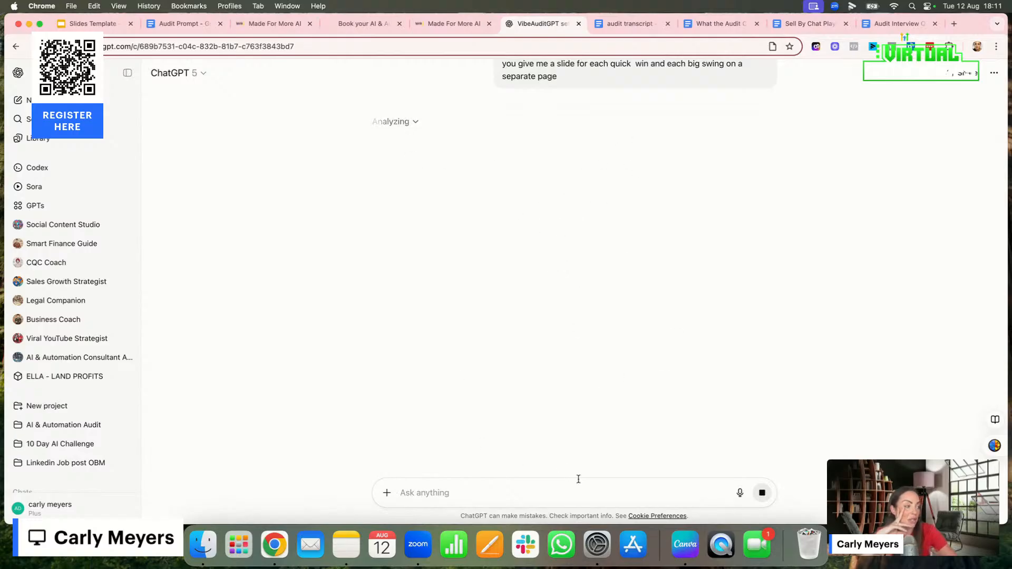
Switch to Canva and point out the recommendation placeholders in the Future and Nice-To-Haves quadrants of the 4 Opportunity Quadrants slide
left_click(686, 548)
left_click(423, 203)
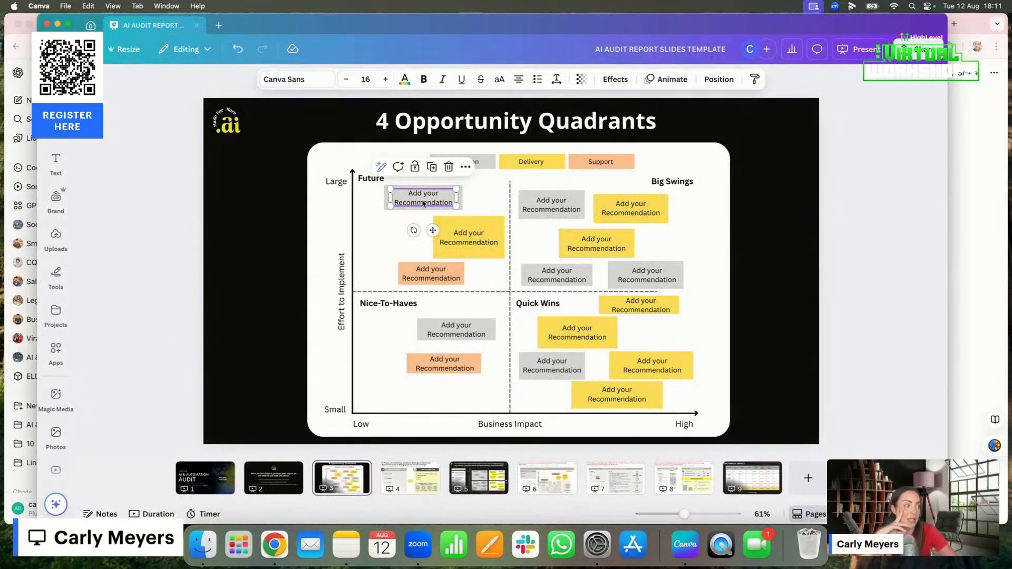
left_click(467, 242)
left_click(421, 279)
left_click(447, 333)
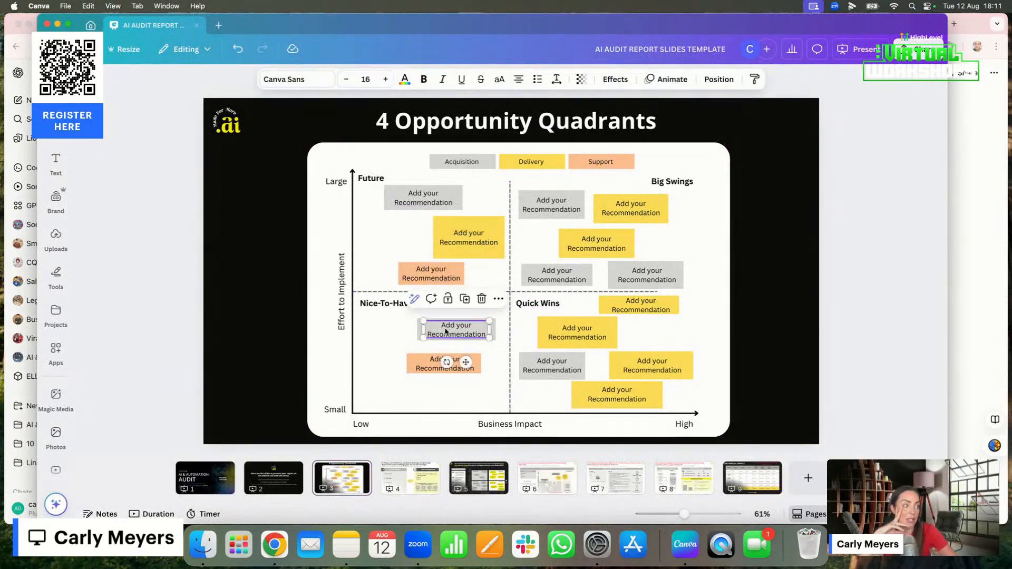
left_click(433, 364)
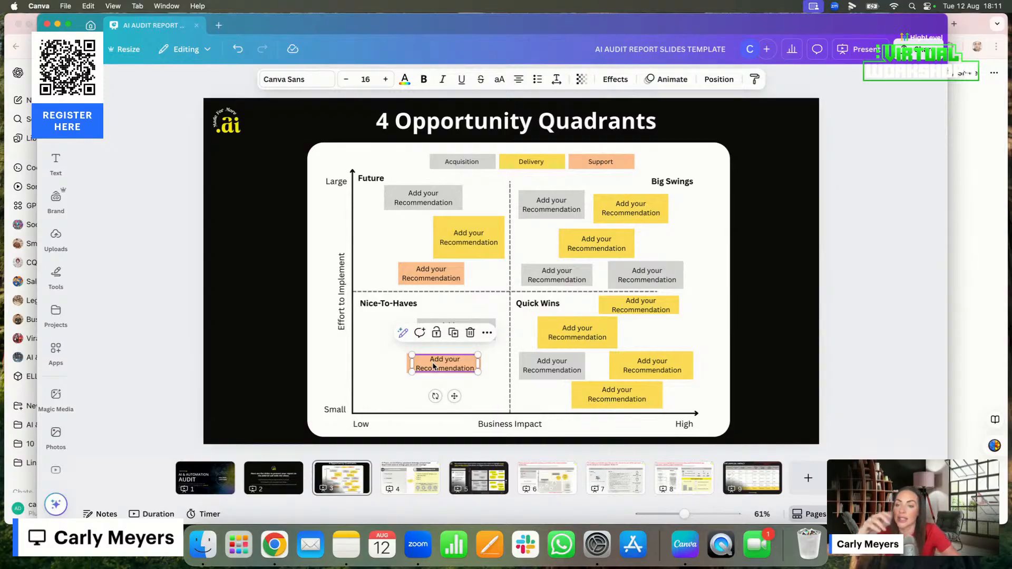
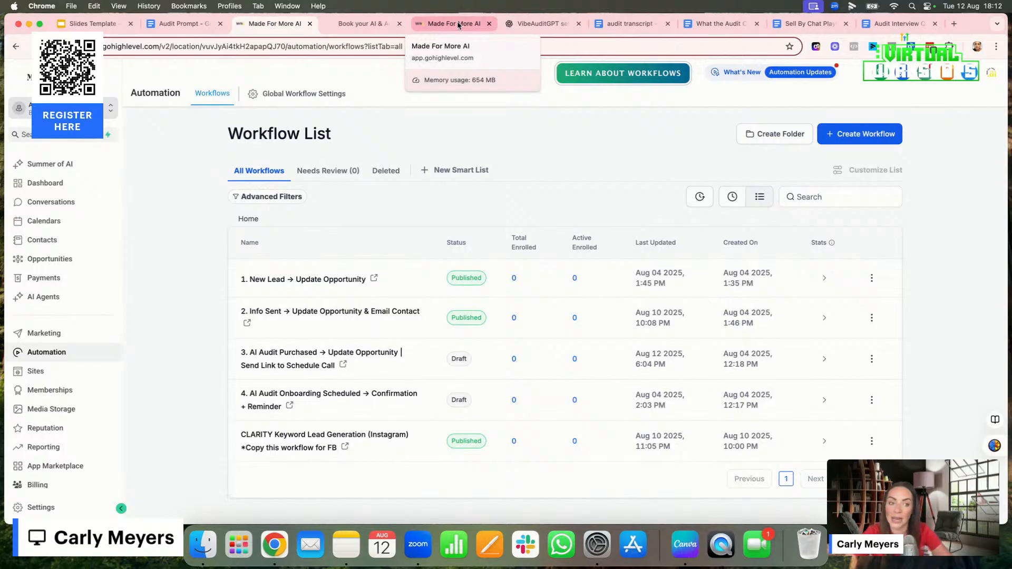
Go to the GoHighLevel prospect accounts and open the Marketing Audit Report for B2B Lead Agency
left_click(459, 25)
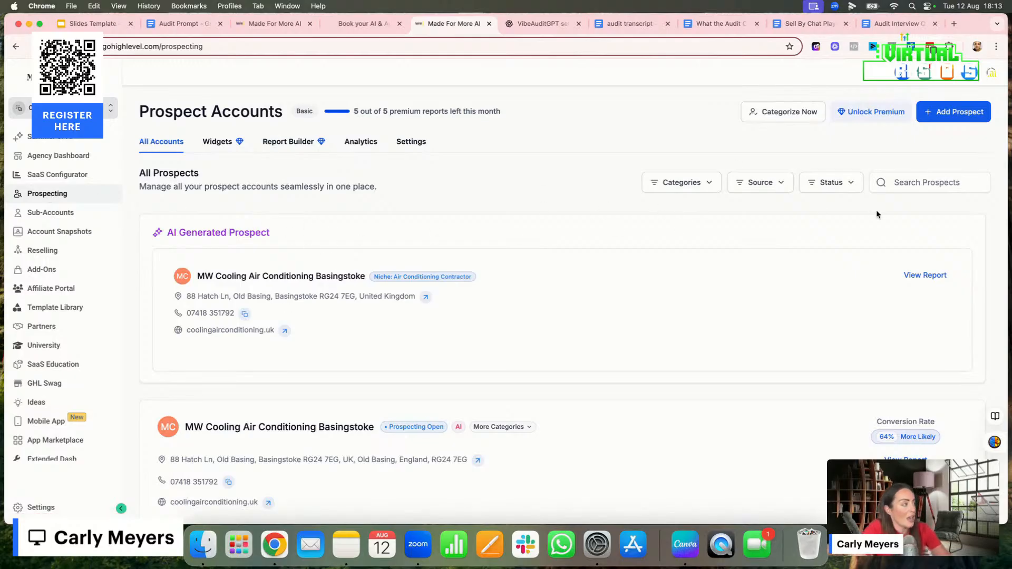
left_click(895, 180)
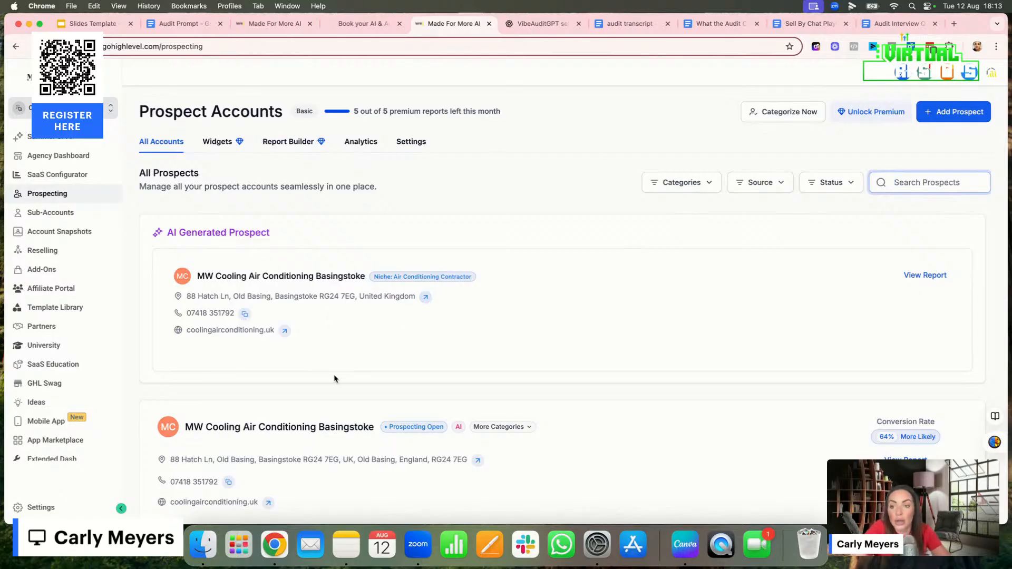
scroll(410, 369, "down", 5)
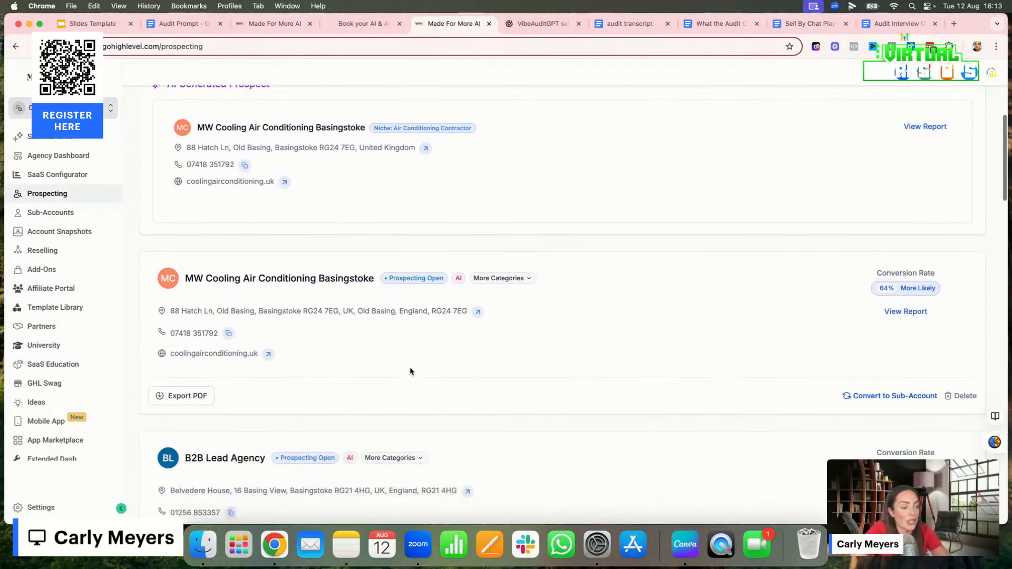
scroll(410, 370, "down", 4)
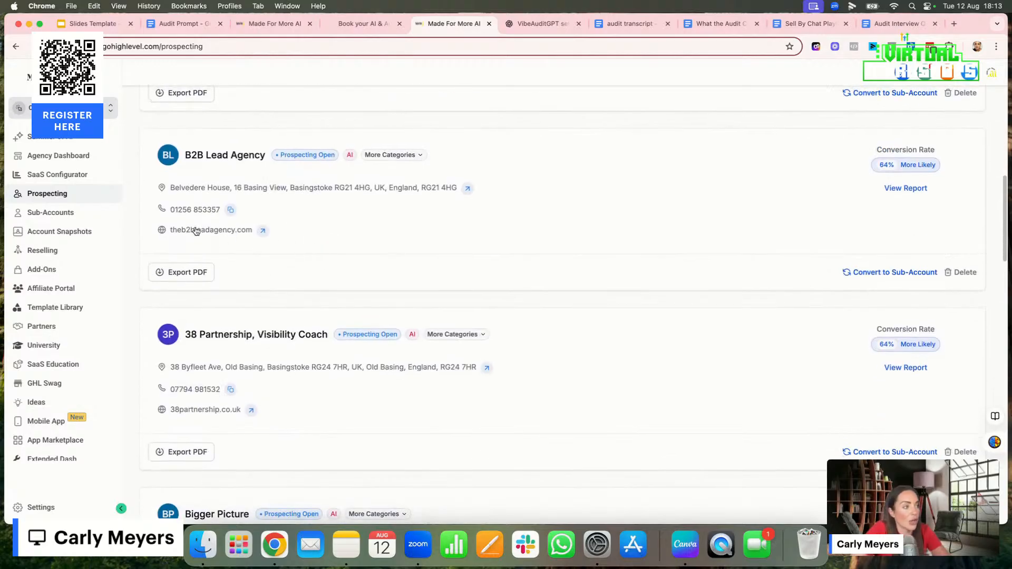
left_click(214, 158)
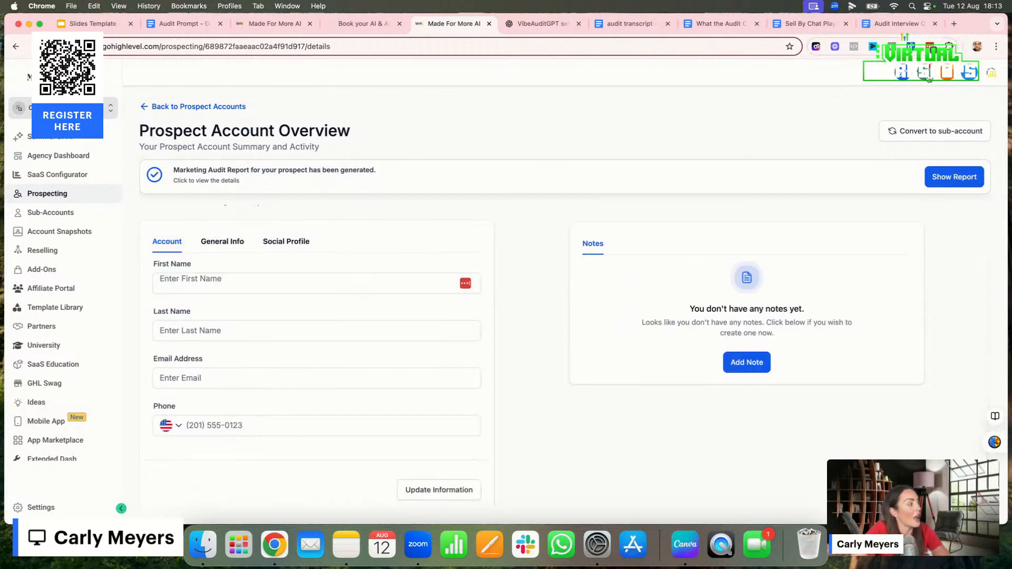
left_click(943, 181)
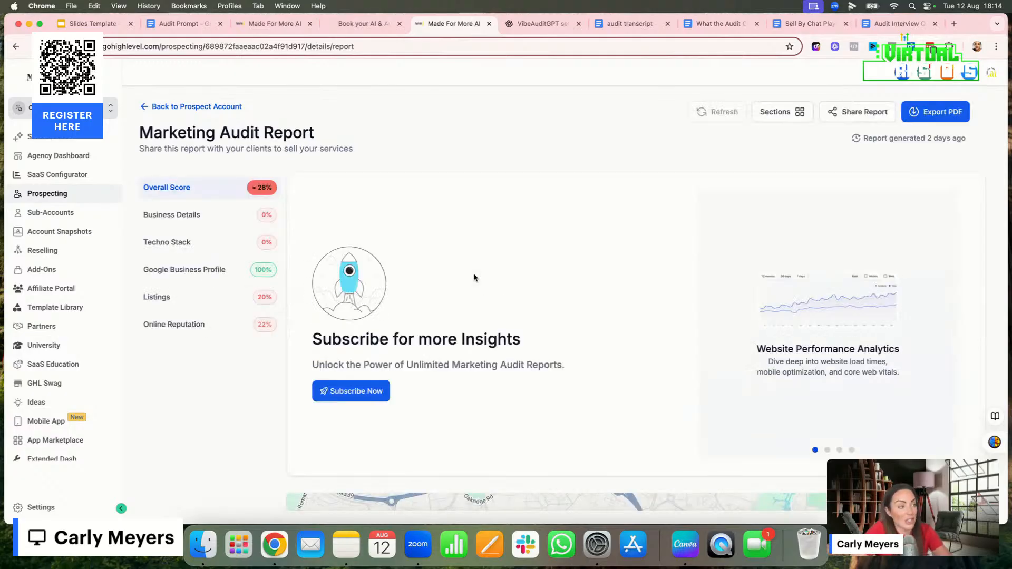
Examine the overall score, Business Details and Techno Stack Analysis sections of B2B Lead Agency's Marketing Audit Report
scroll(533, 382, "down", 6)
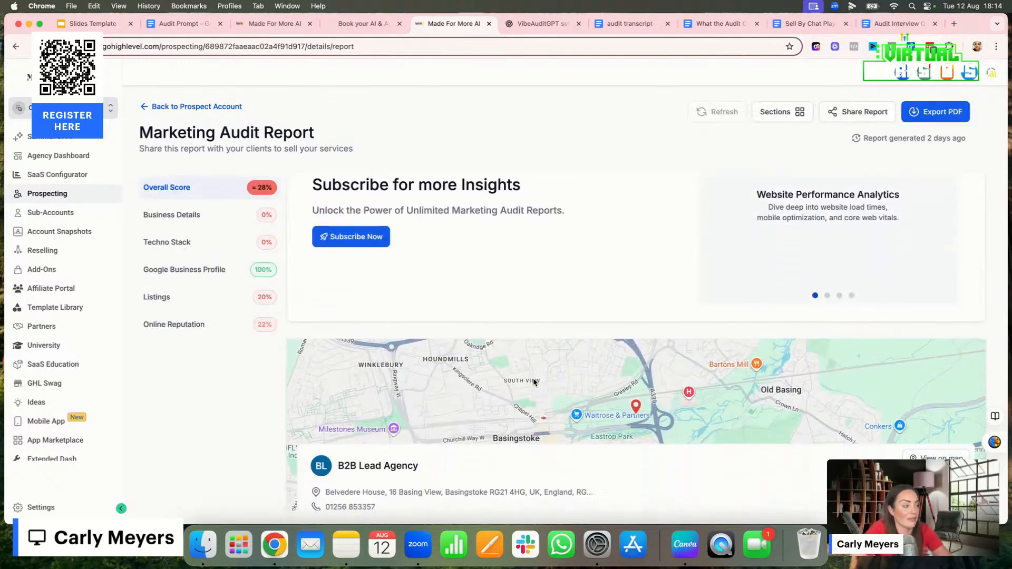
scroll(533, 383, "down", 3)
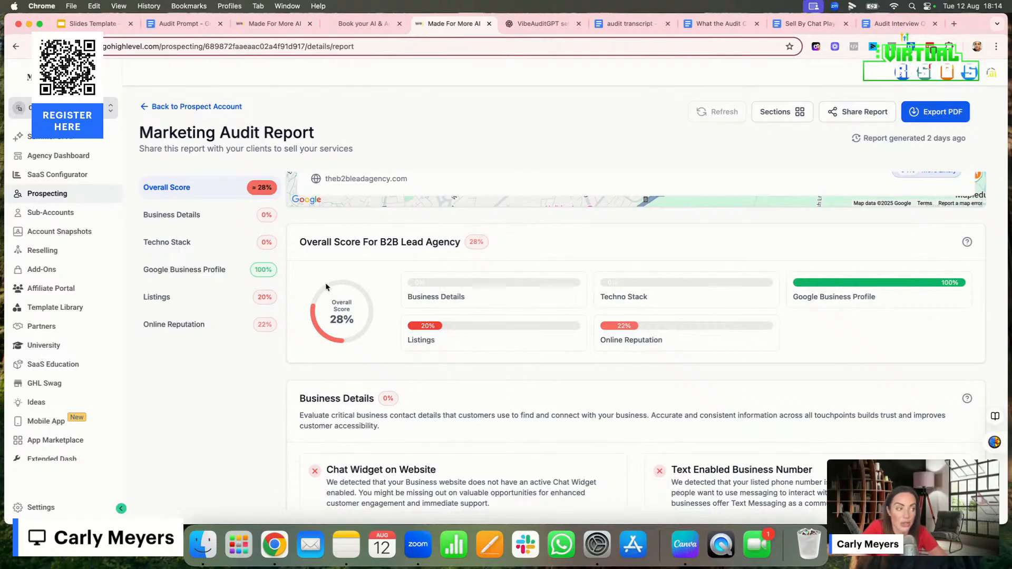
scroll(483, 415, "down", 5)
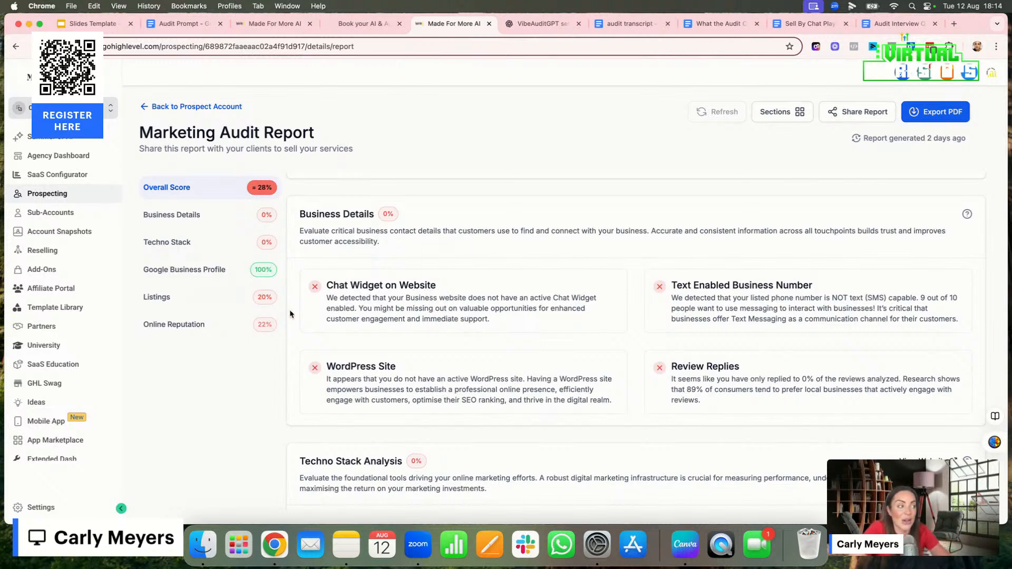
scroll(427, 335, "down", 7)
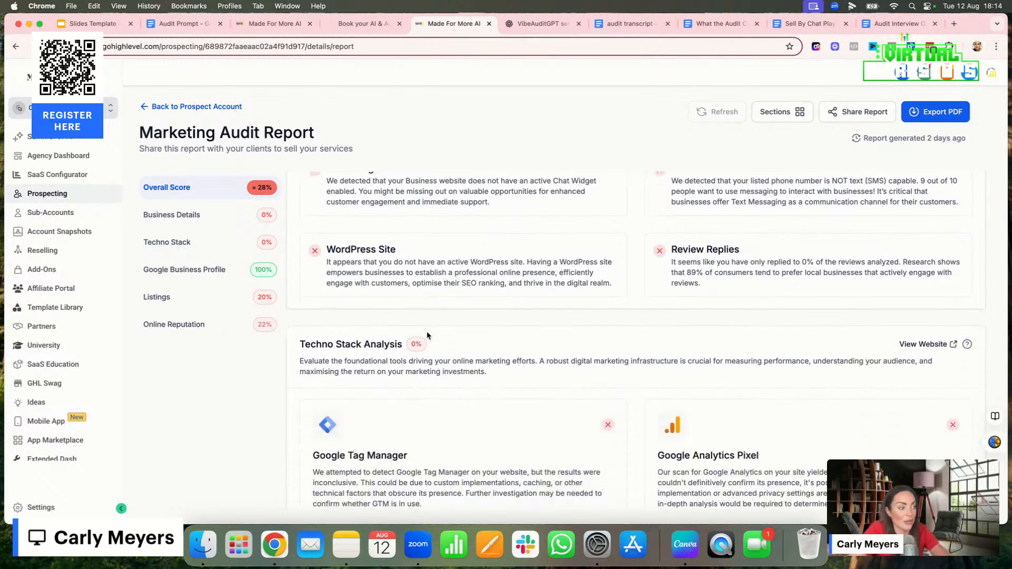
scroll(427, 335, "down", 1)
scroll(426, 336, "up", 2)
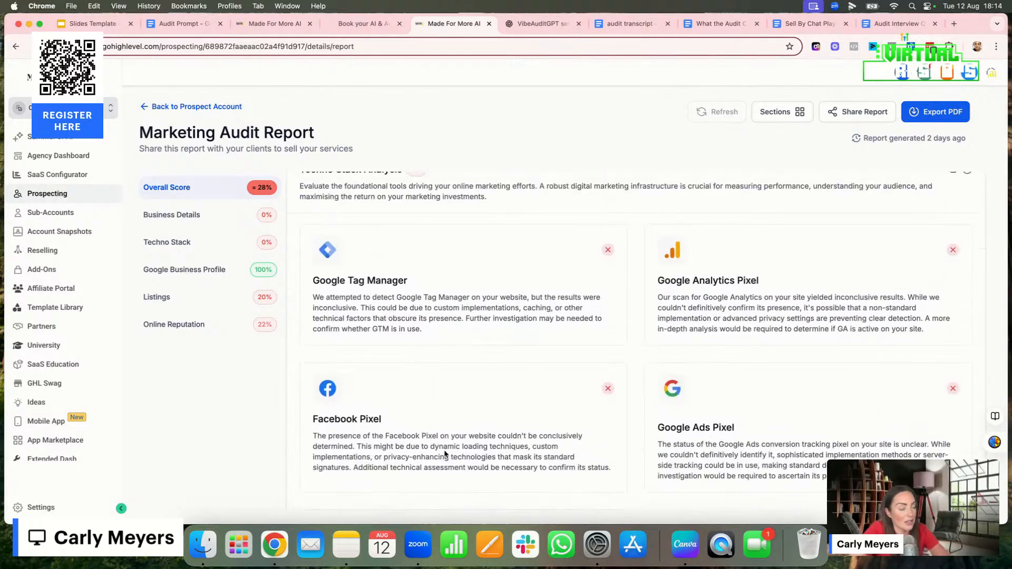
scroll(445, 454, "down", 3)
scroll(445, 454, "down", 7)
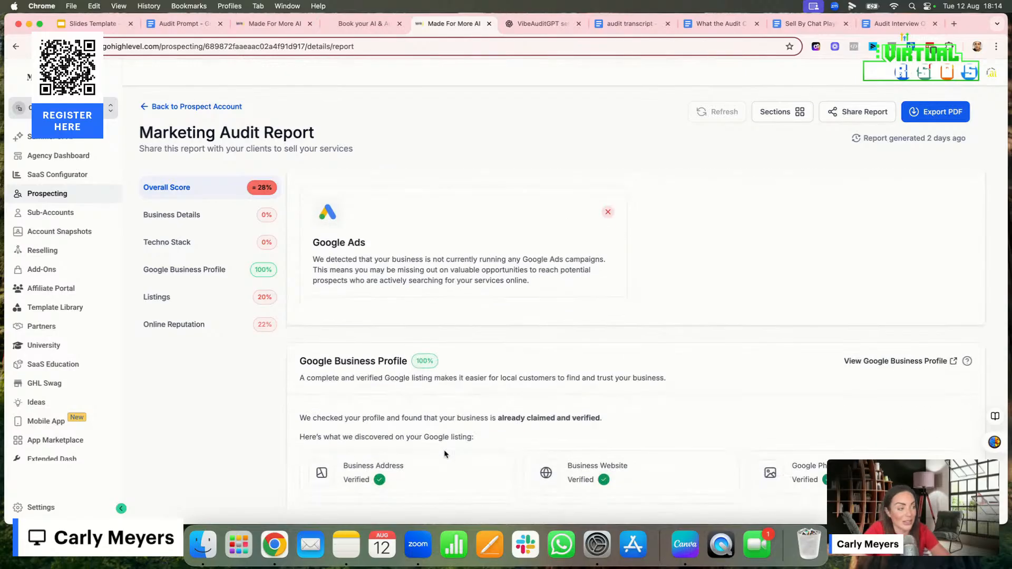
Review the Google Business Profile, Listings and Online Reputation sections of the audit report, down to Website Performance
scroll(444, 454, "down", 5)
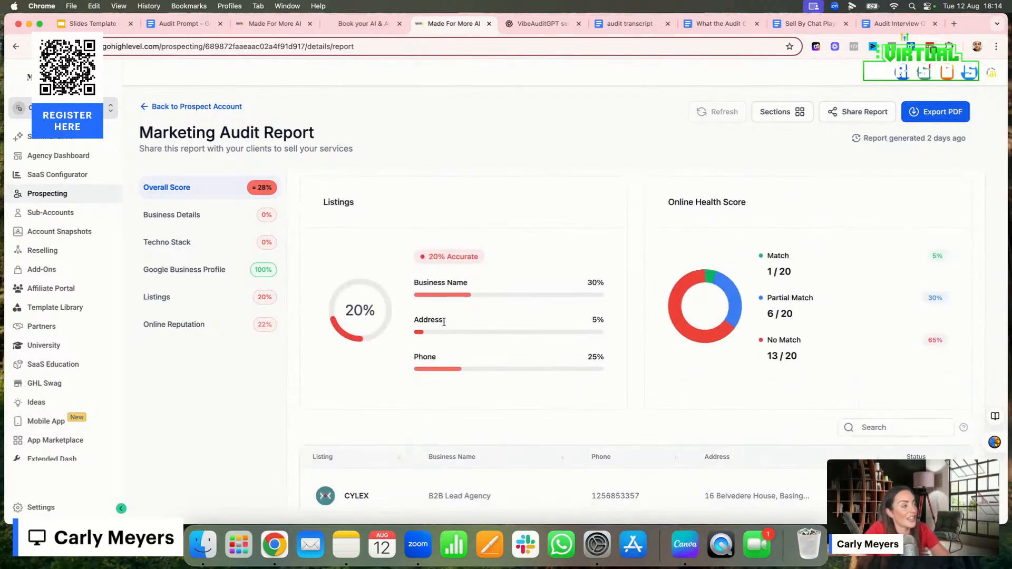
scroll(512, 432, "down", 8)
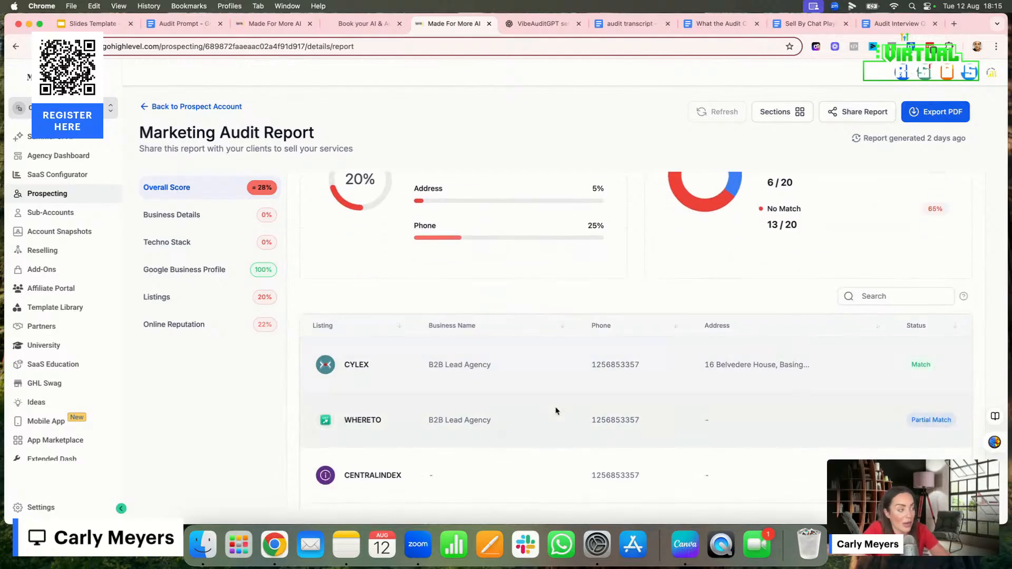
scroll(556, 410, "down", 2)
scroll(556, 410, "up", 10)
scroll(556, 410, "down", 9)
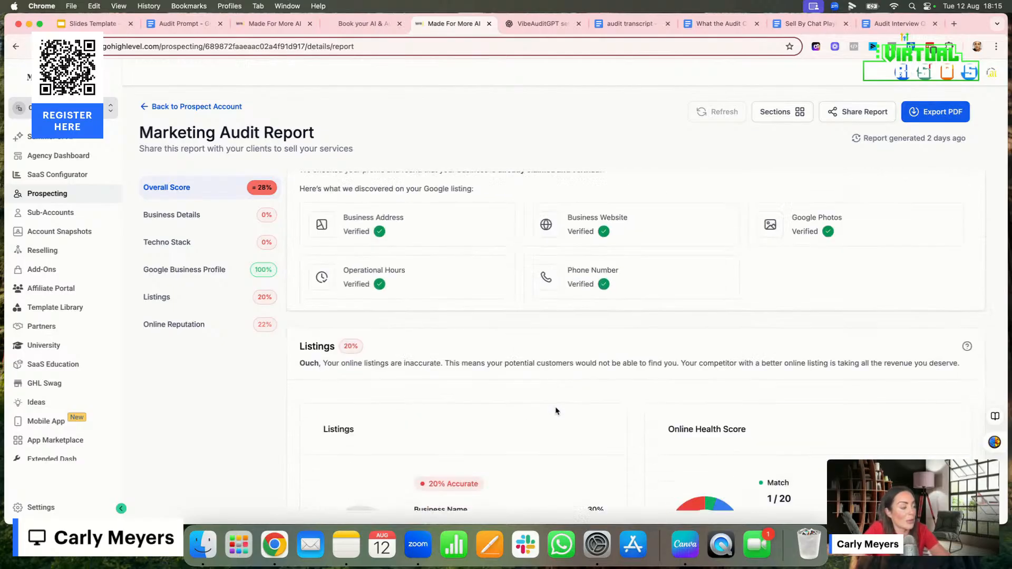
scroll(556, 411, "down", 10)
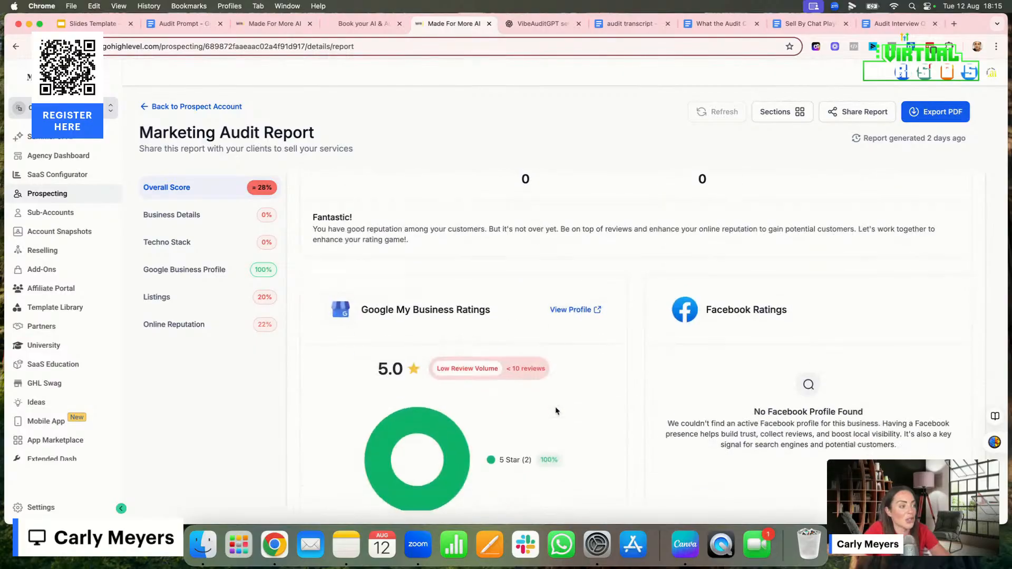
scroll(556, 411, "down", 3)
scroll(561, 365, "down", 7)
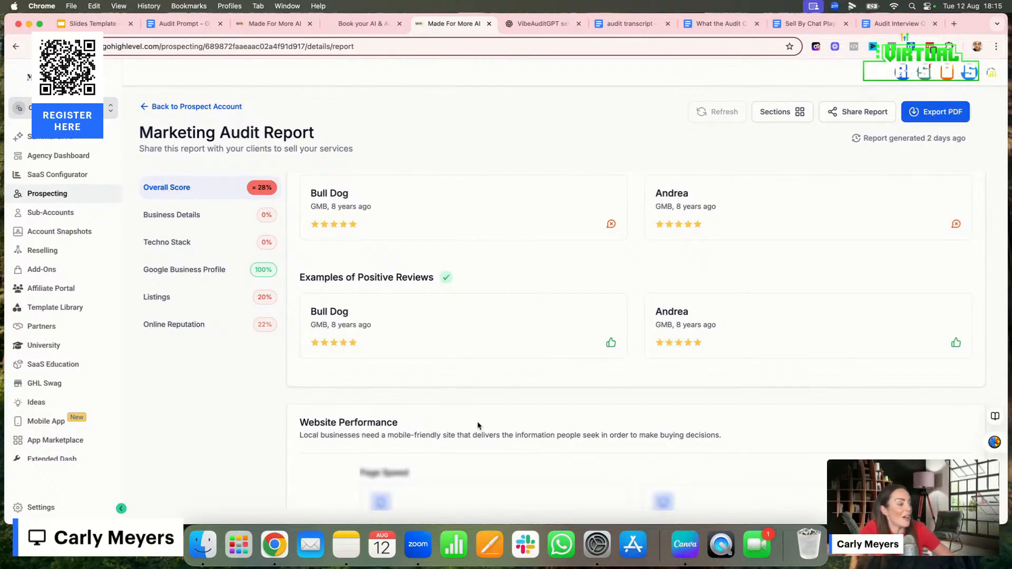
Export the Marketing Audit Report as a PDF and look through its pages from the cover to the listings accuracy section
left_click(932, 113)
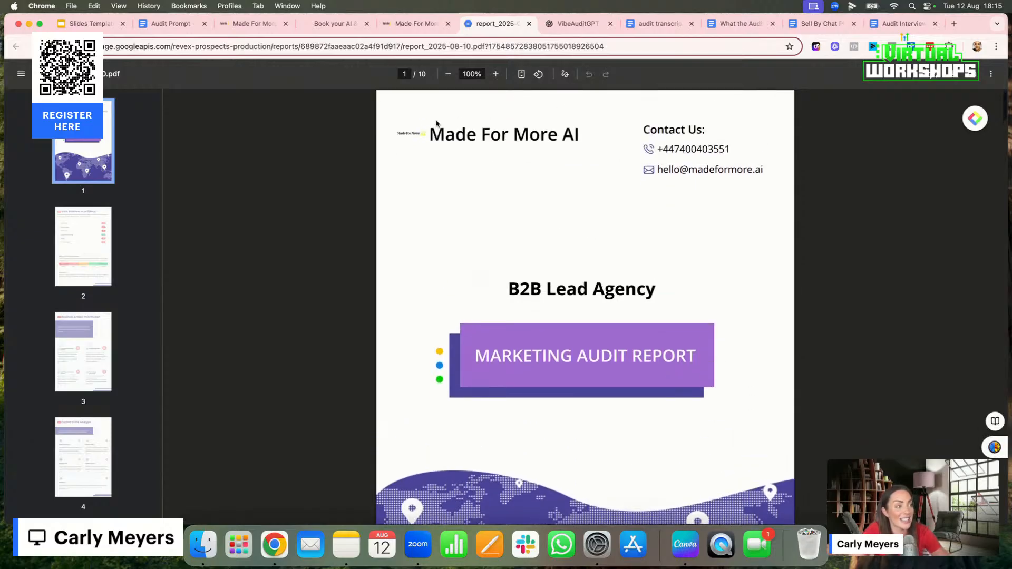
scroll(732, 295, "down", 5)
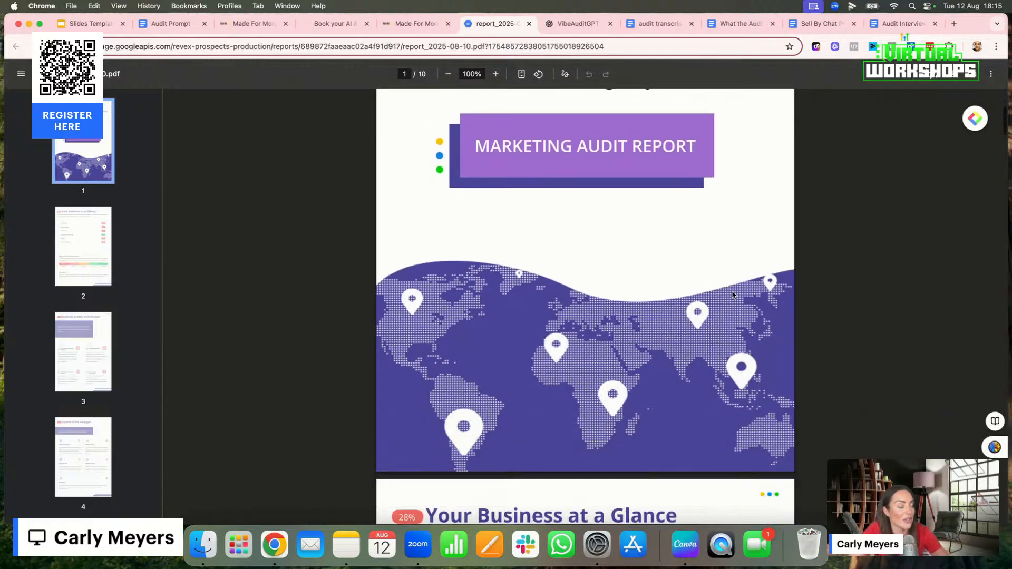
scroll(733, 294, "down", 15)
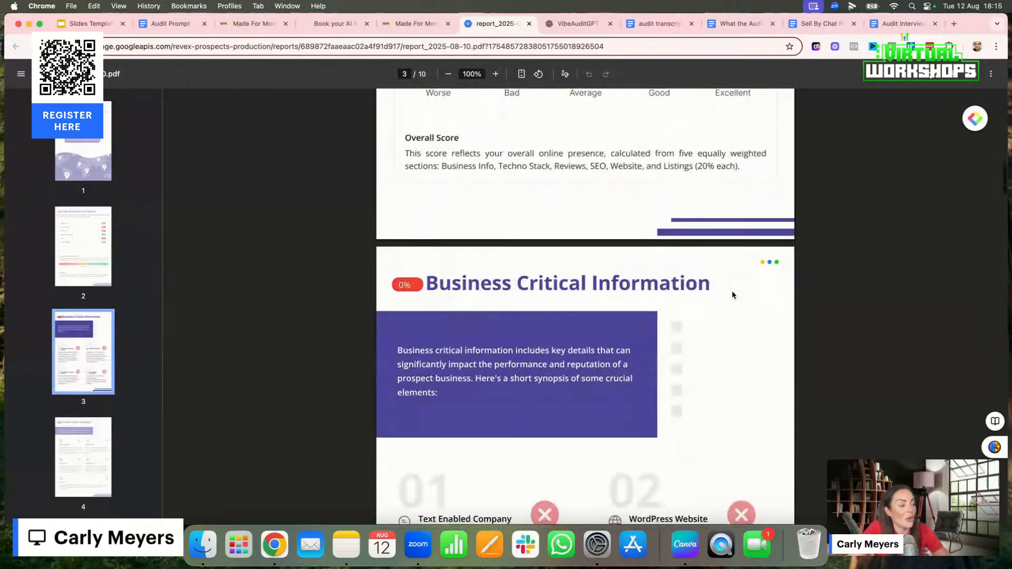
scroll(733, 294, "down", 10)
scroll(732, 294, "down", 2)
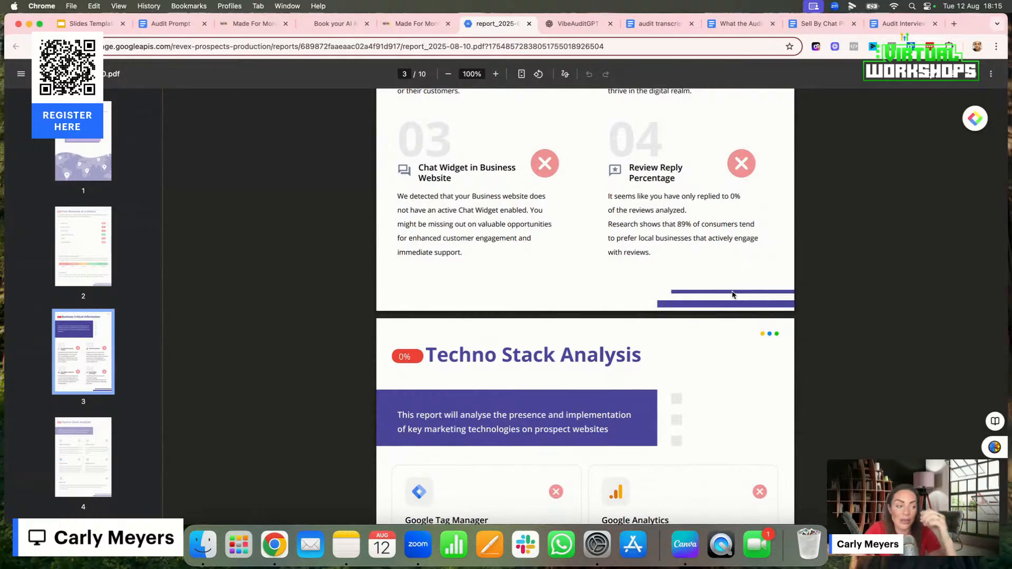
scroll(638, 354, "down", 9)
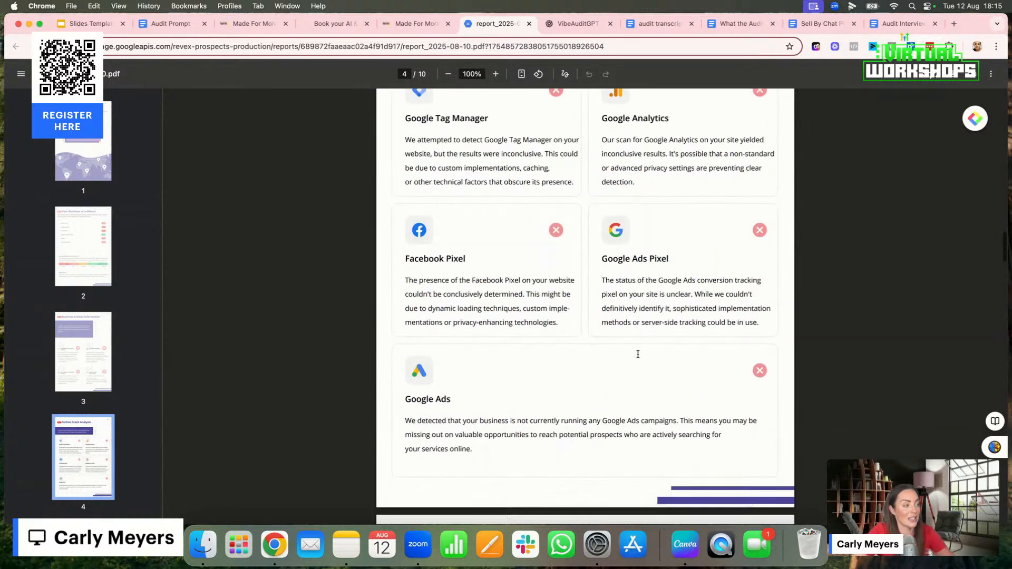
scroll(638, 354, "down", 12)
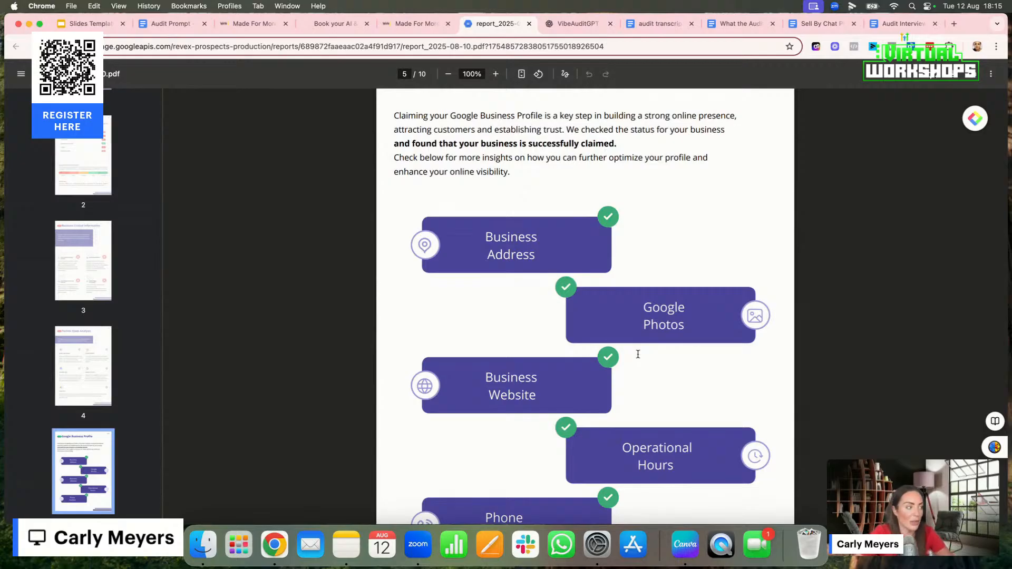
scroll(445, 389, "down", 10)
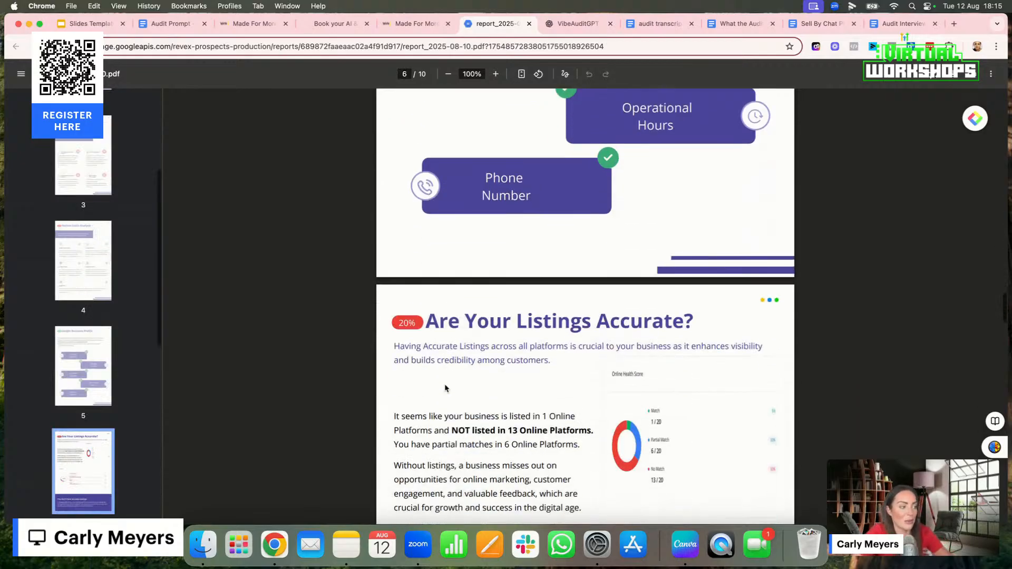